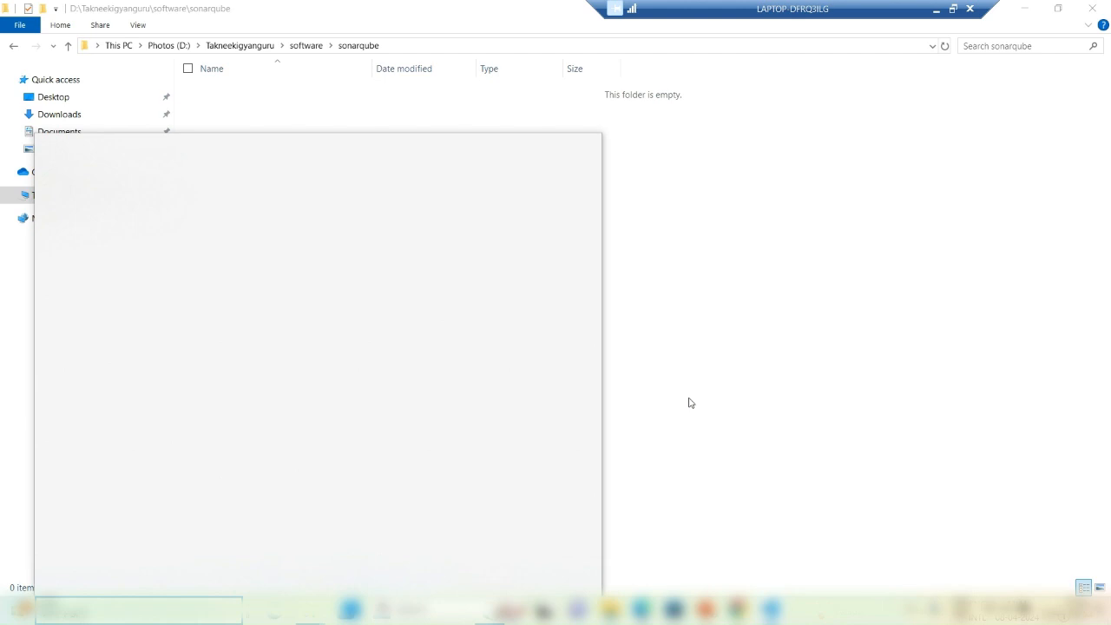
# Step: Launch pgAdmin 4, connect to PostgreSQL 16, and collapse Databases to show the login/group roles
pyautogui.press('Return')
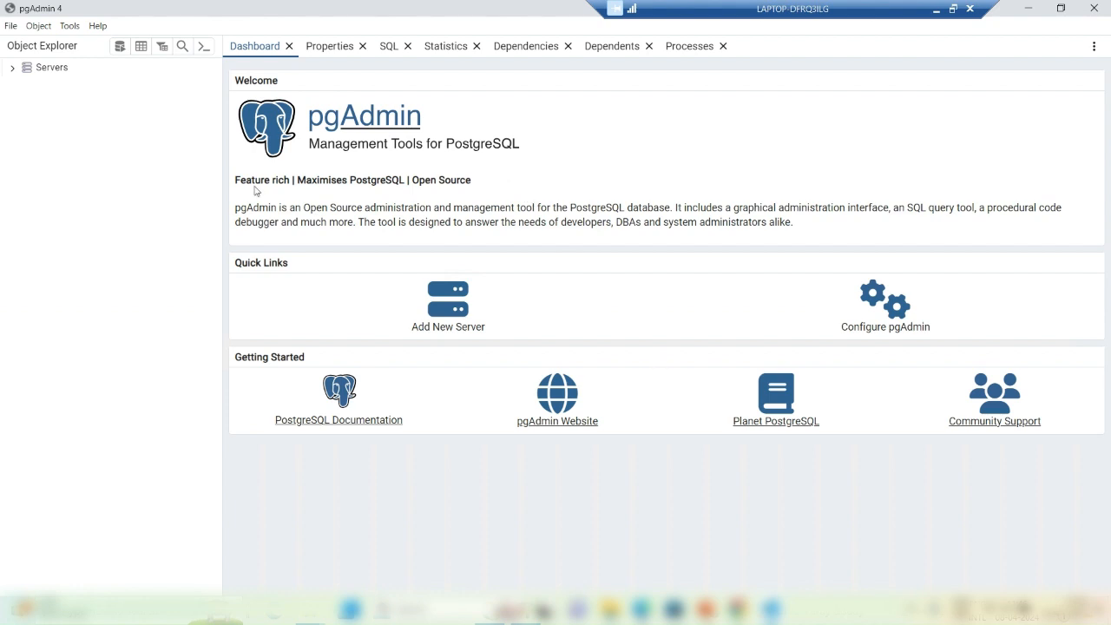
pyautogui.click(11, 69)
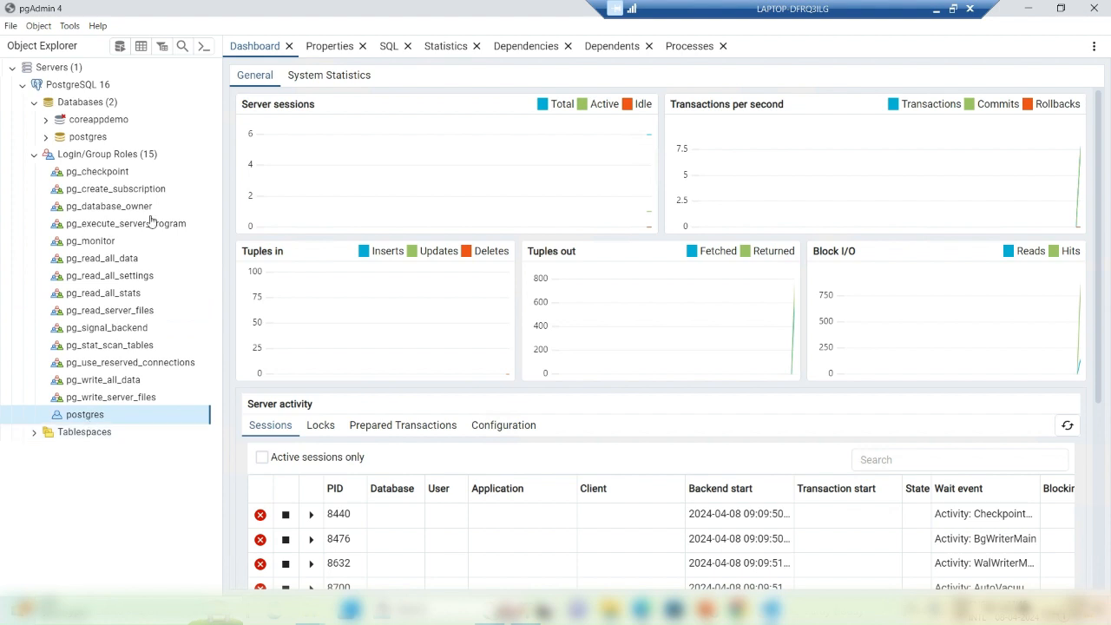
pyautogui.click(35, 102)
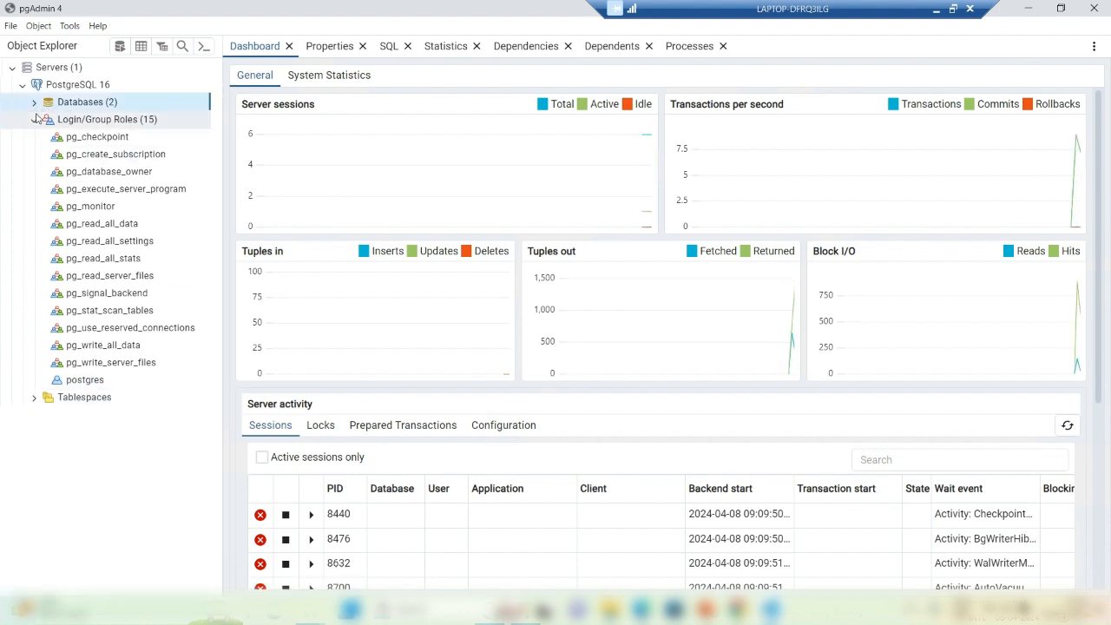
# Step: Start a new login/group role named sonaradmin and give it a password
pyautogui.rightClick(115, 127)
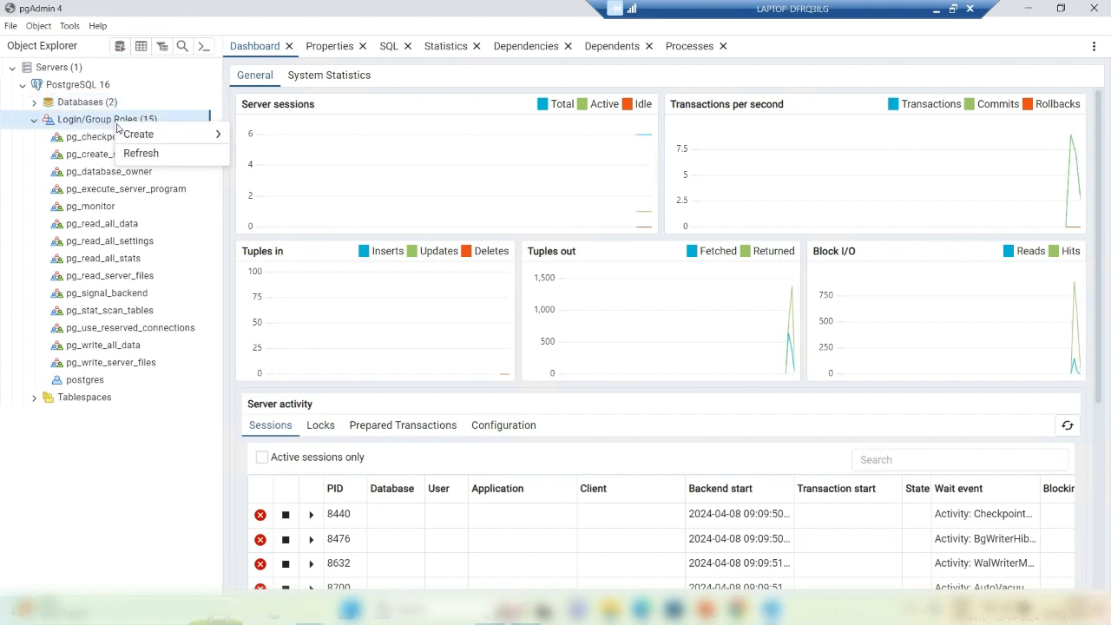
pyautogui.moveTo(138, 142)
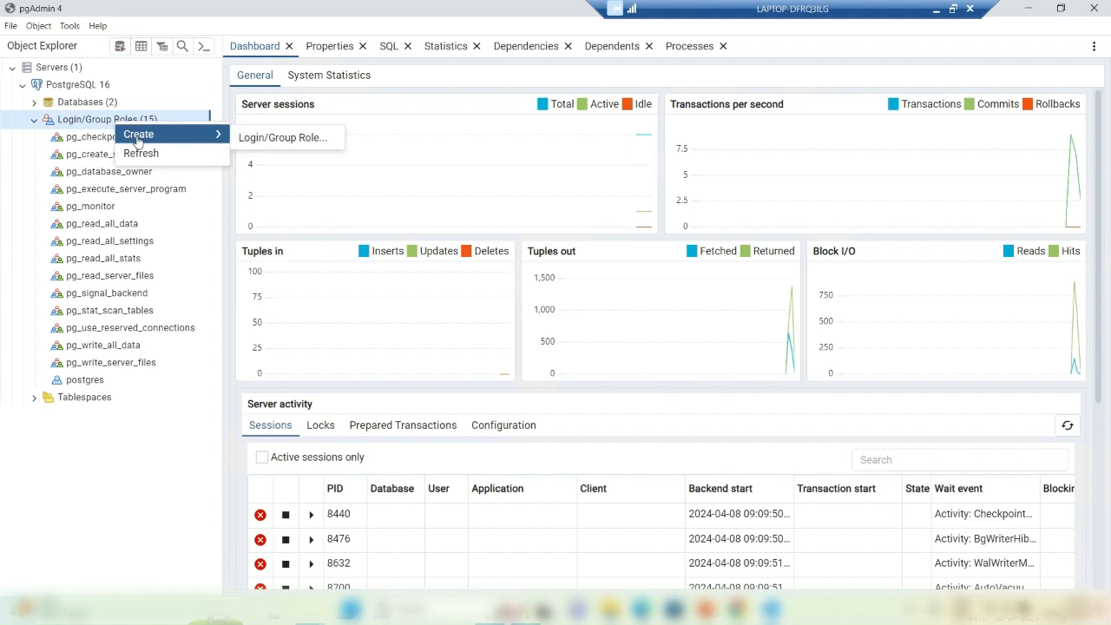
pyautogui.click(252, 139)
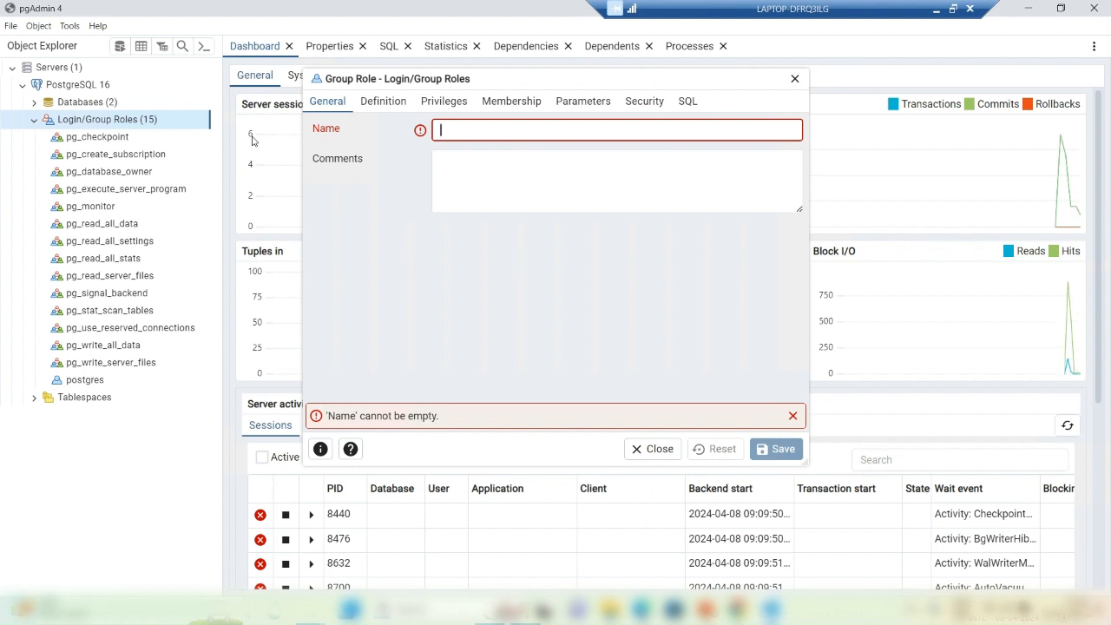
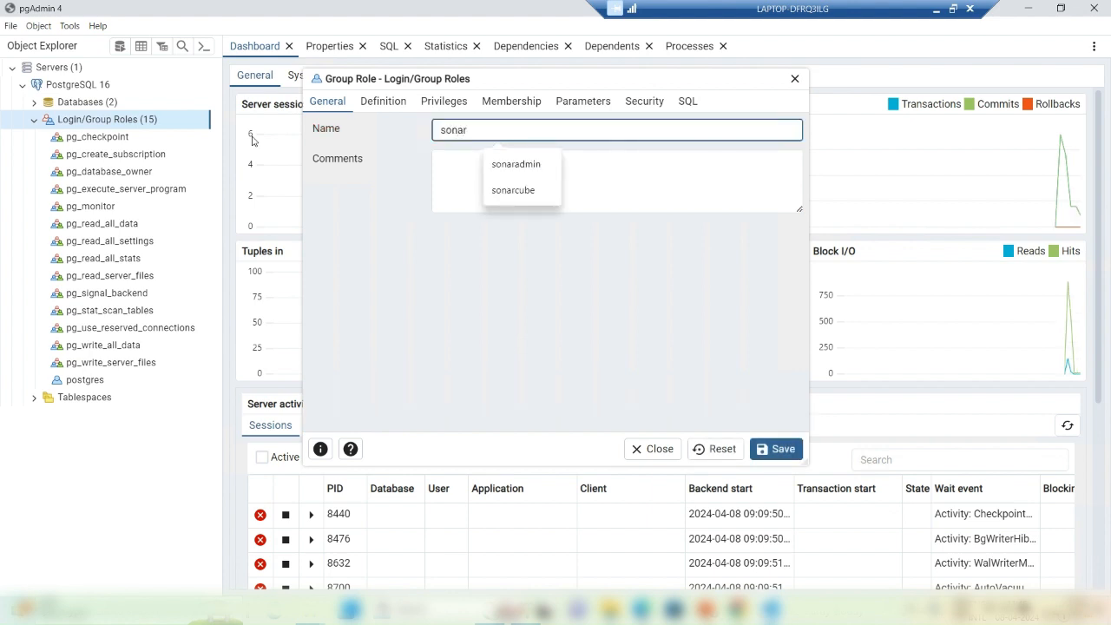
pyautogui.click(497, 165)
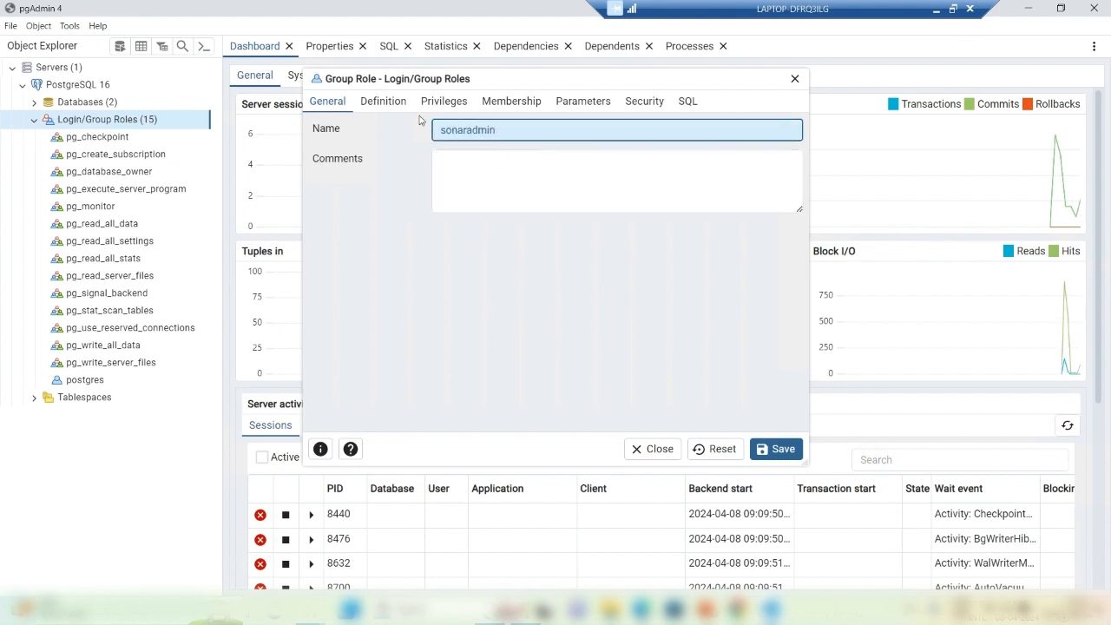
pyautogui.click(386, 102)
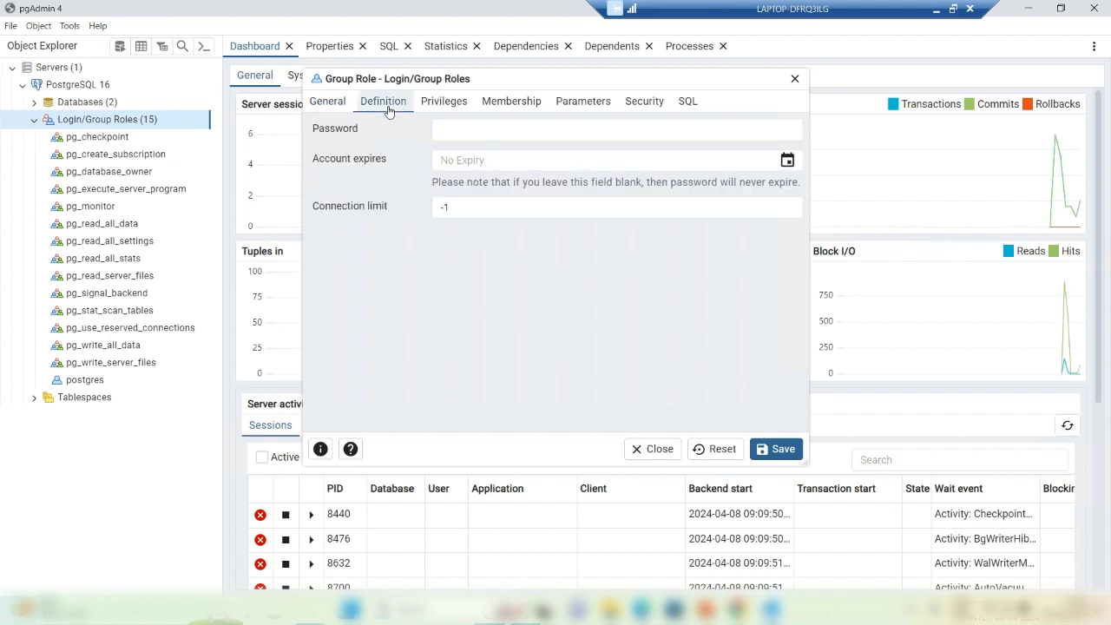
pyautogui.click(455, 131)
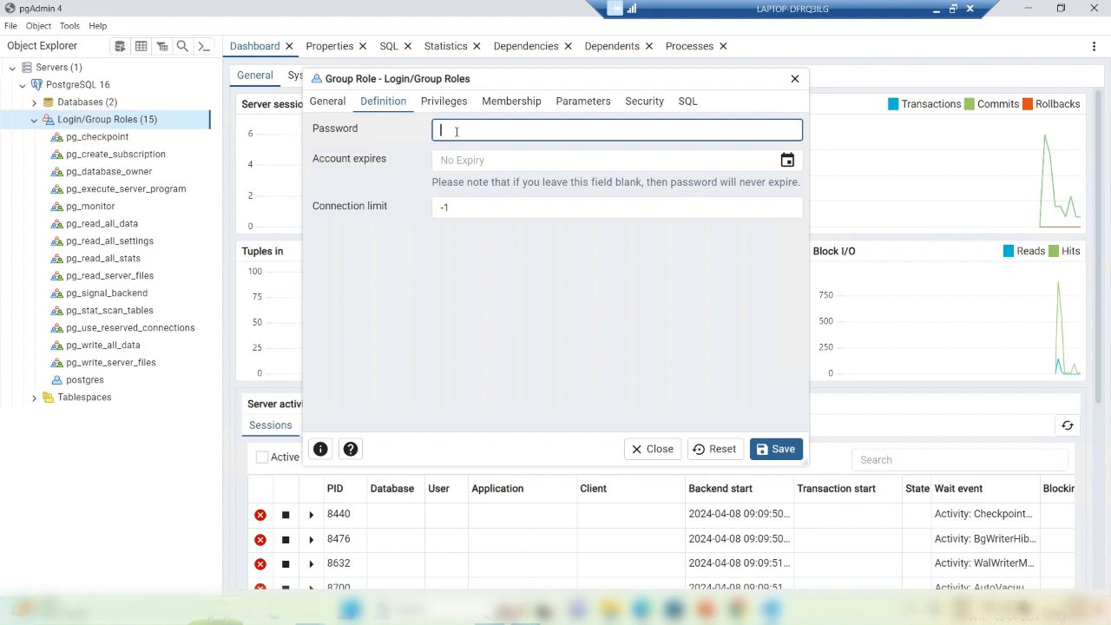
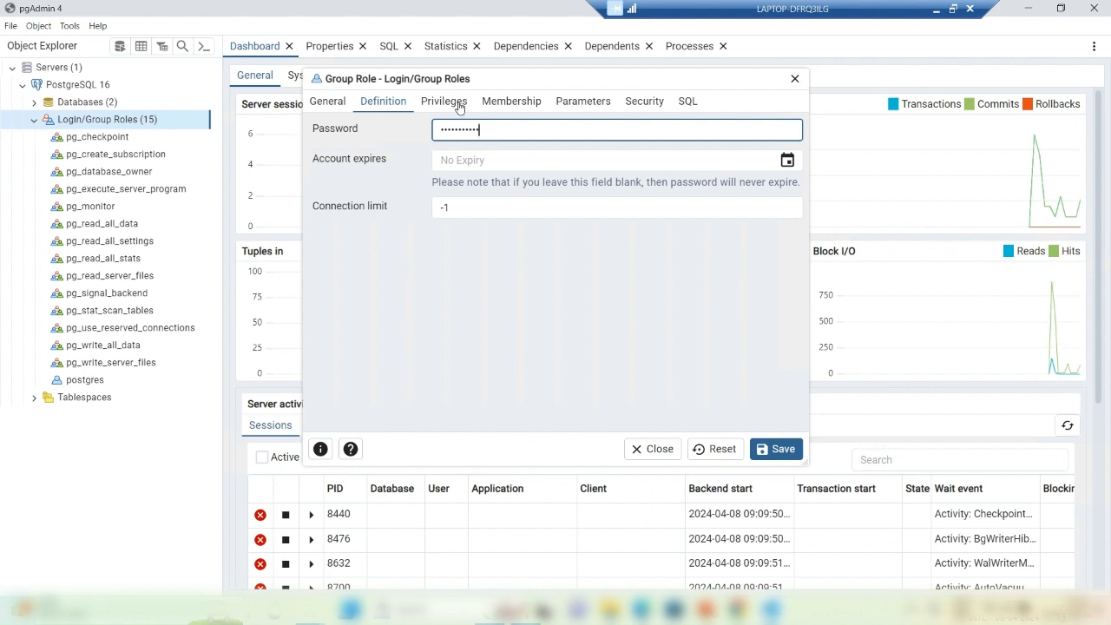
# Step: Grant the sonaradmin role login and superuser privileges and save it
pyautogui.click(457, 104)
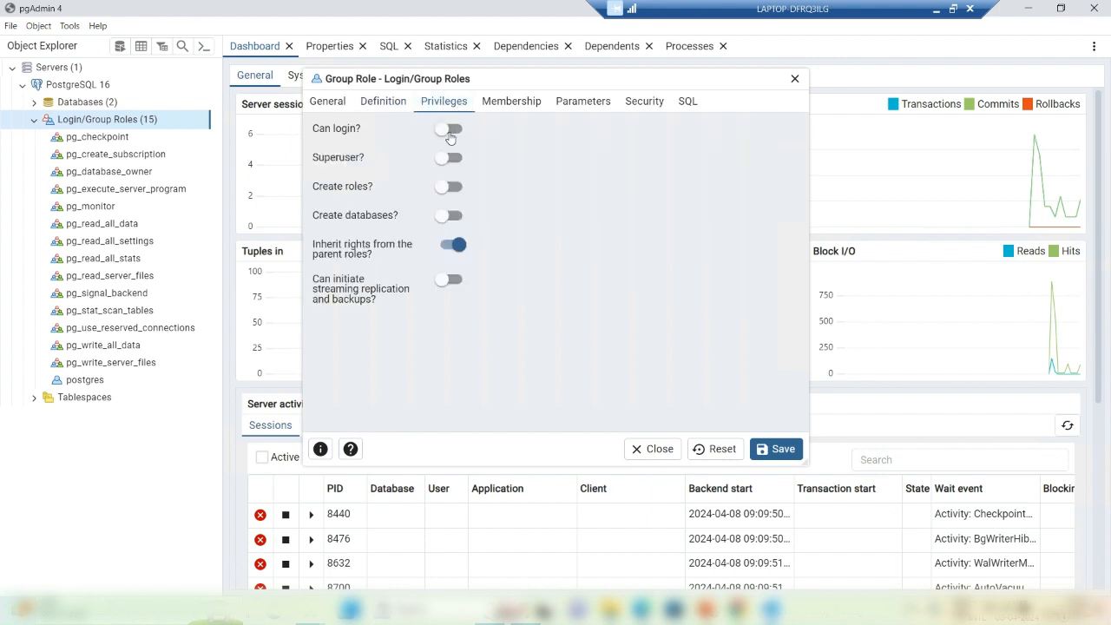
pyautogui.click(450, 131)
pyautogui.click(450, 159)
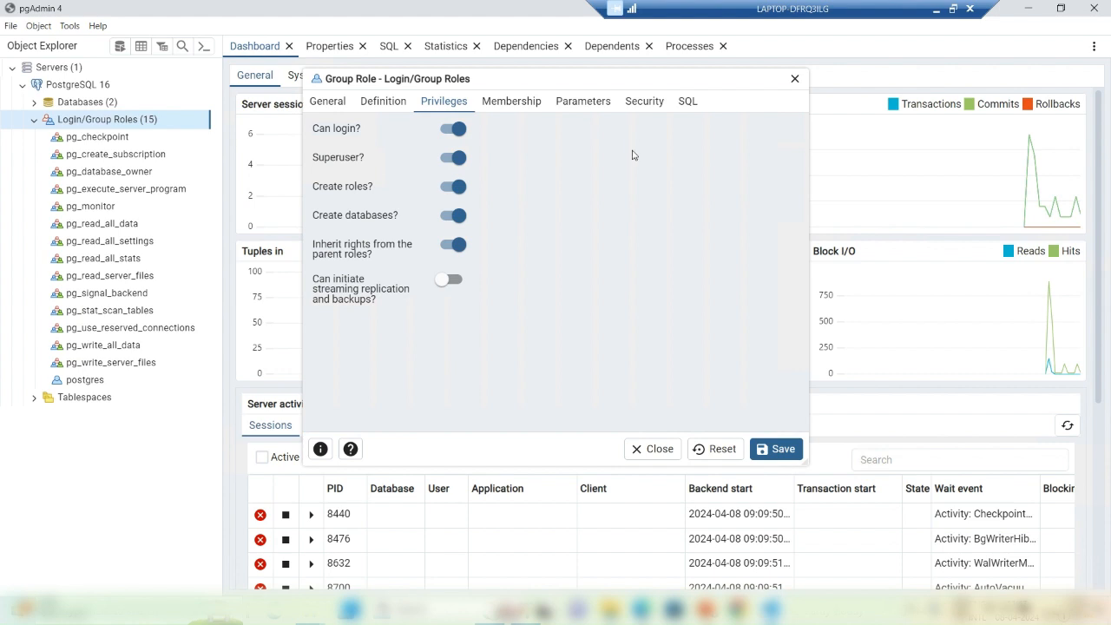
pyautogui.click(768, 452)
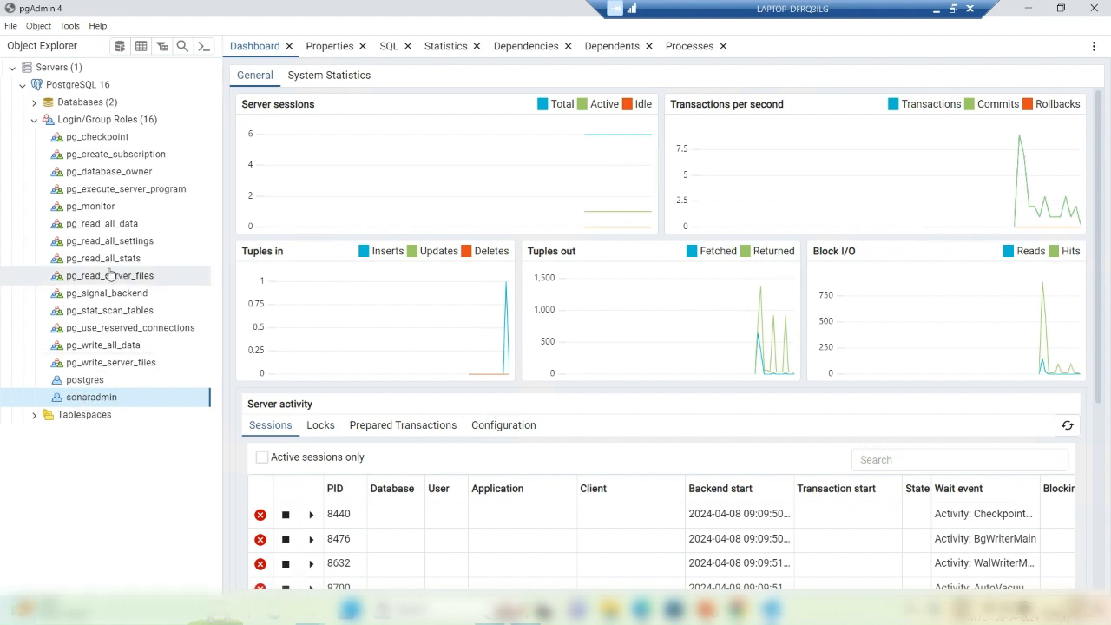
pyautogui.click(79, 86)
# Step: Change the PostgreSQL 16 server's connection username from postgres to sonaradmin and save
pyautogui.rightClick(79, 92)
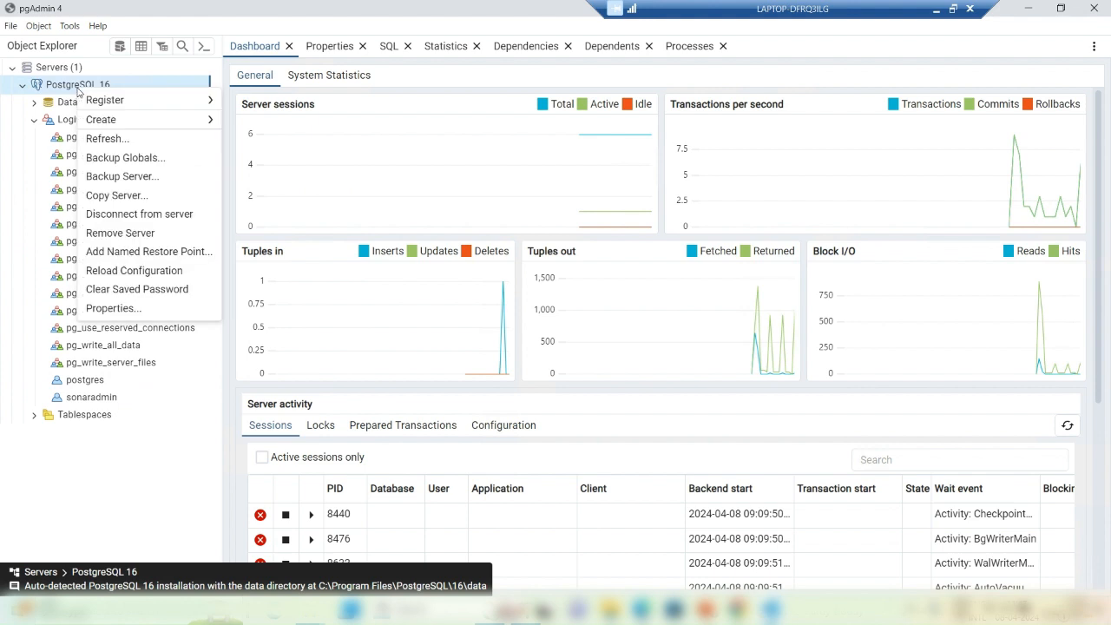
pyautogui.click(139, 310)
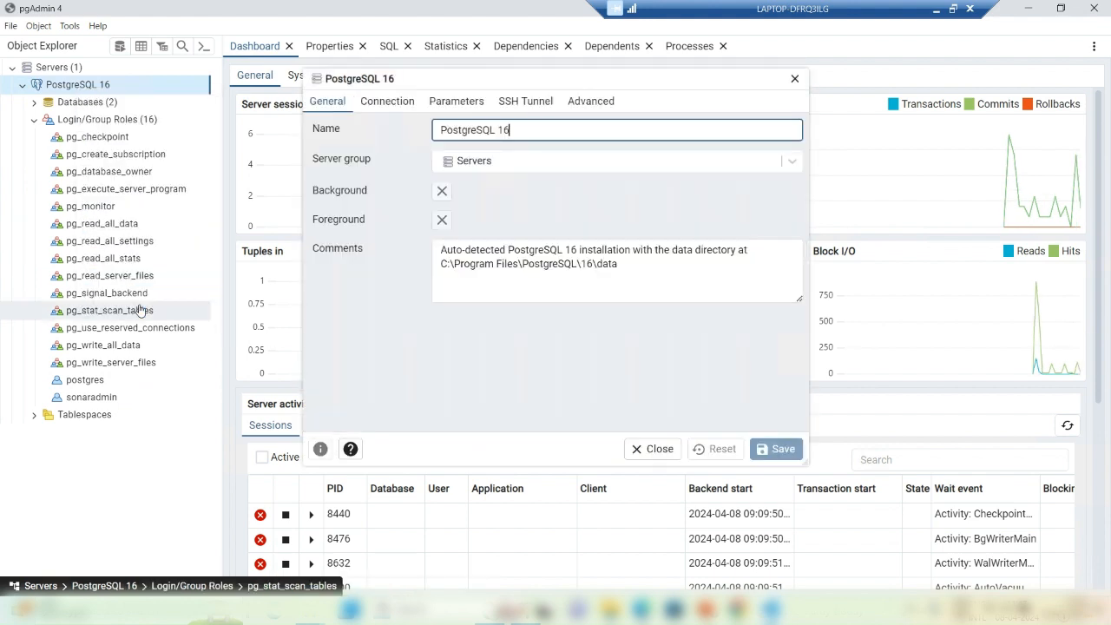
pyautogui.click(375, 104)
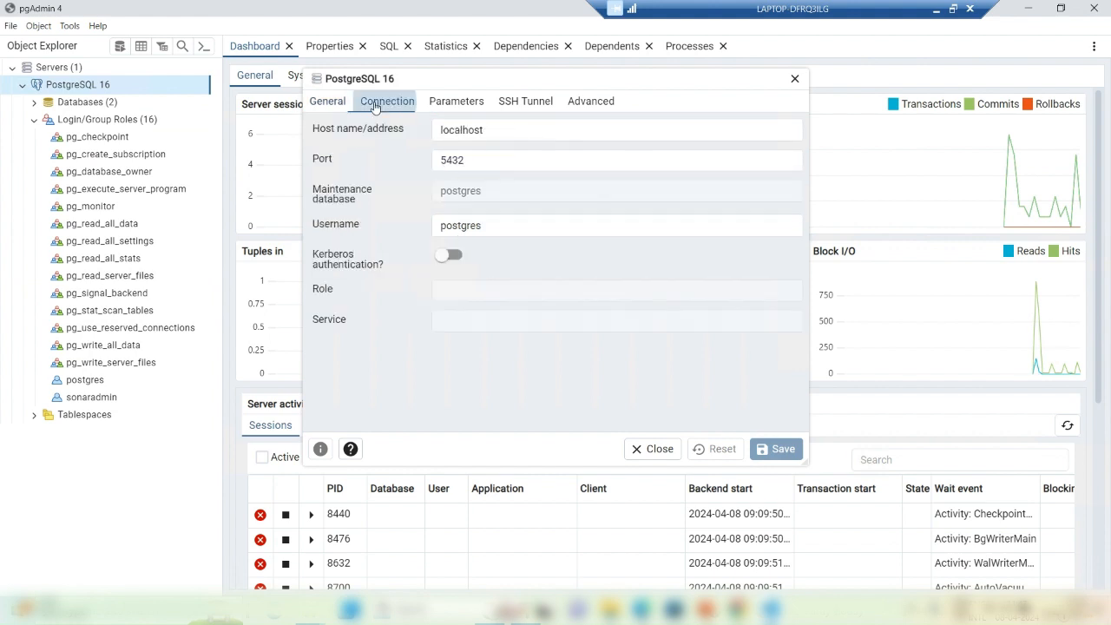
pyautogui.click(460, 226)
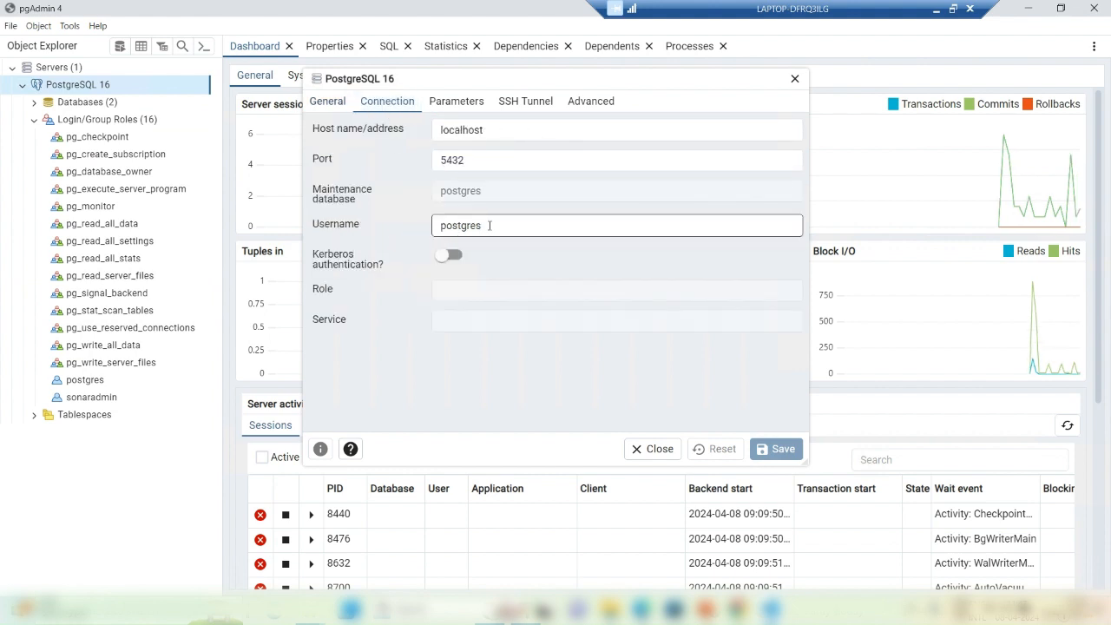
pyautogui.moveTo(489, 226); pyautogui.dragTo(417, 230)
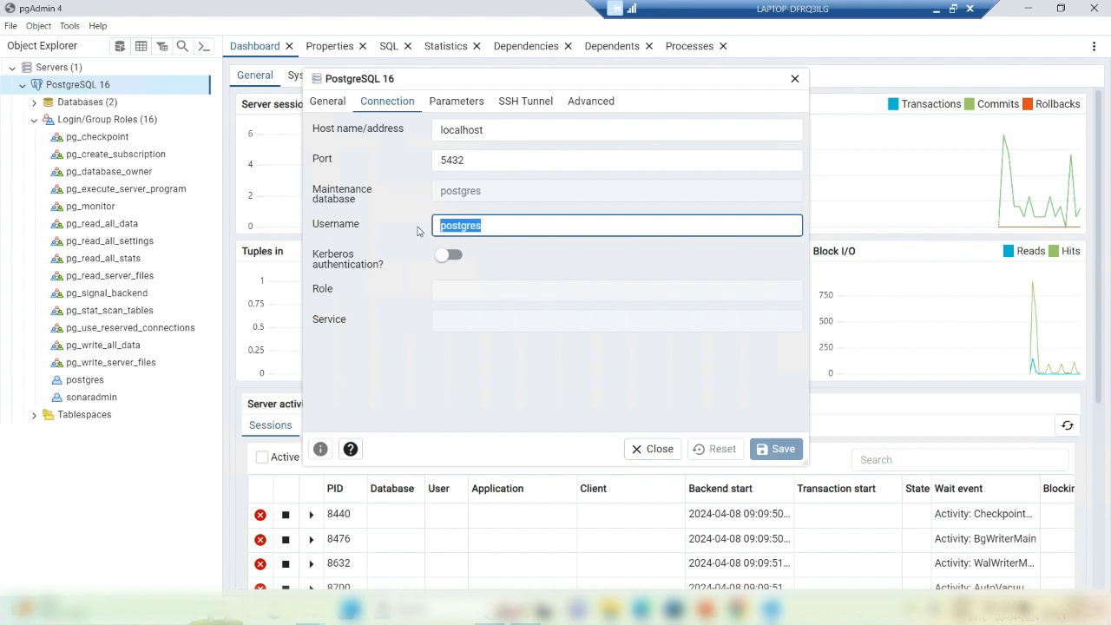
pyautogui.write('sa')
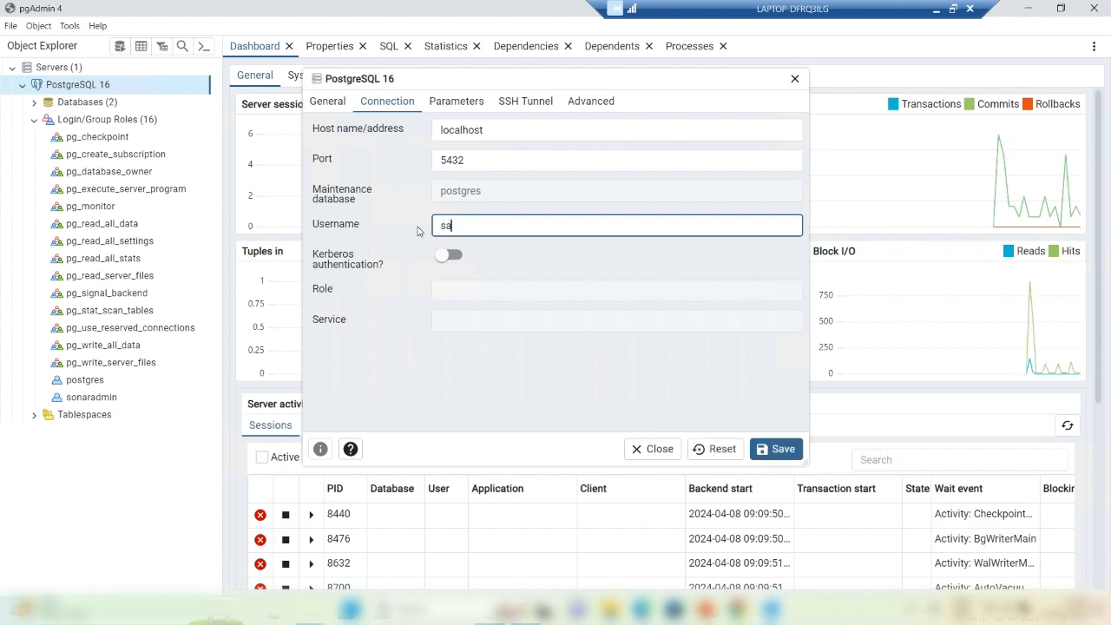
pyautogui.write('onaradmin')
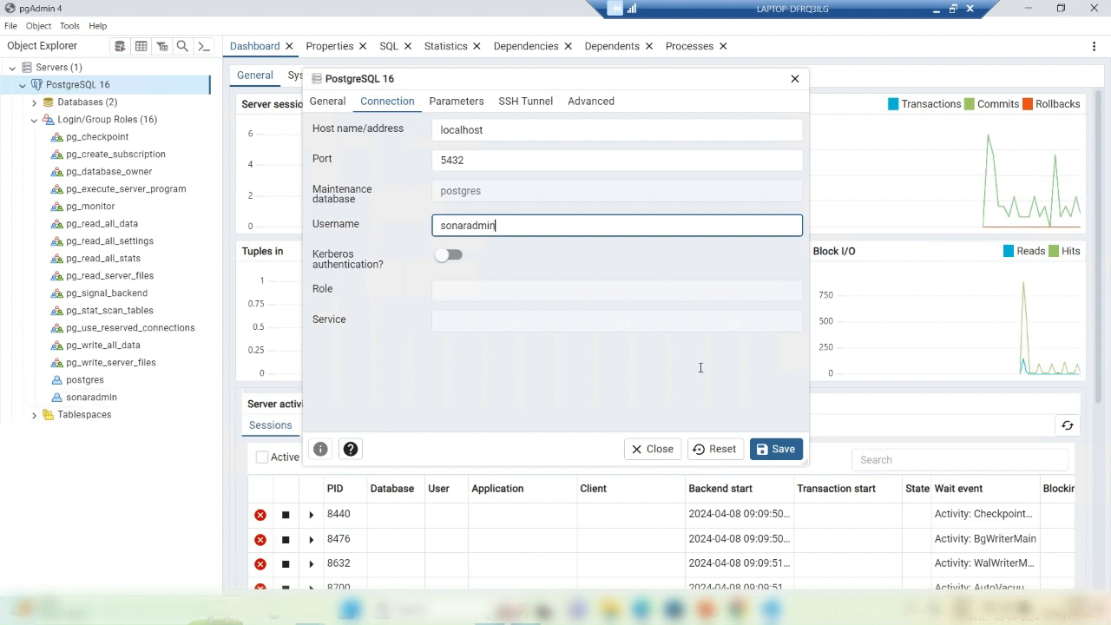
pyautogui.click(773, 450)
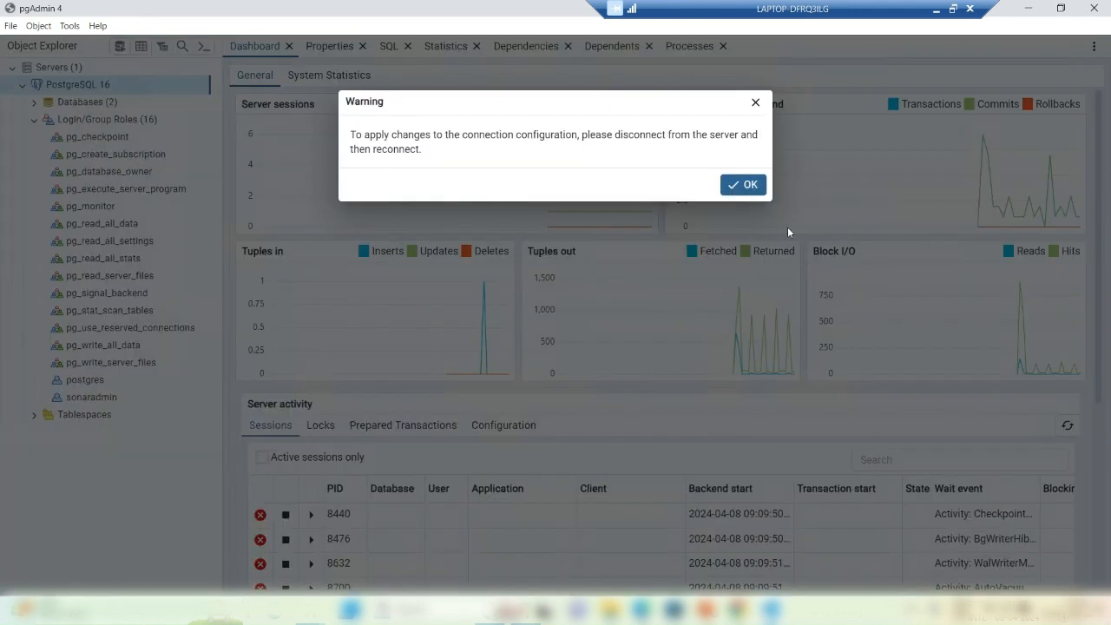
pyautogui.click(744, 185)
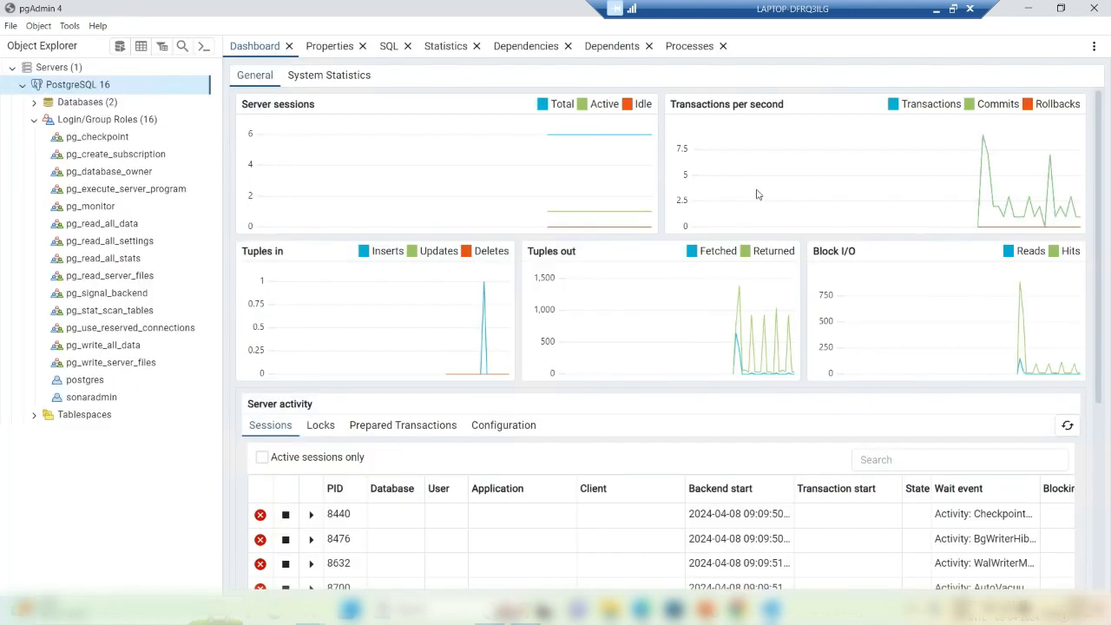
# Step: Disconnect from PostgreSQL 16, then reconnect as sonaradmin by entering its password
pyautogui.rightClick(68, 91)
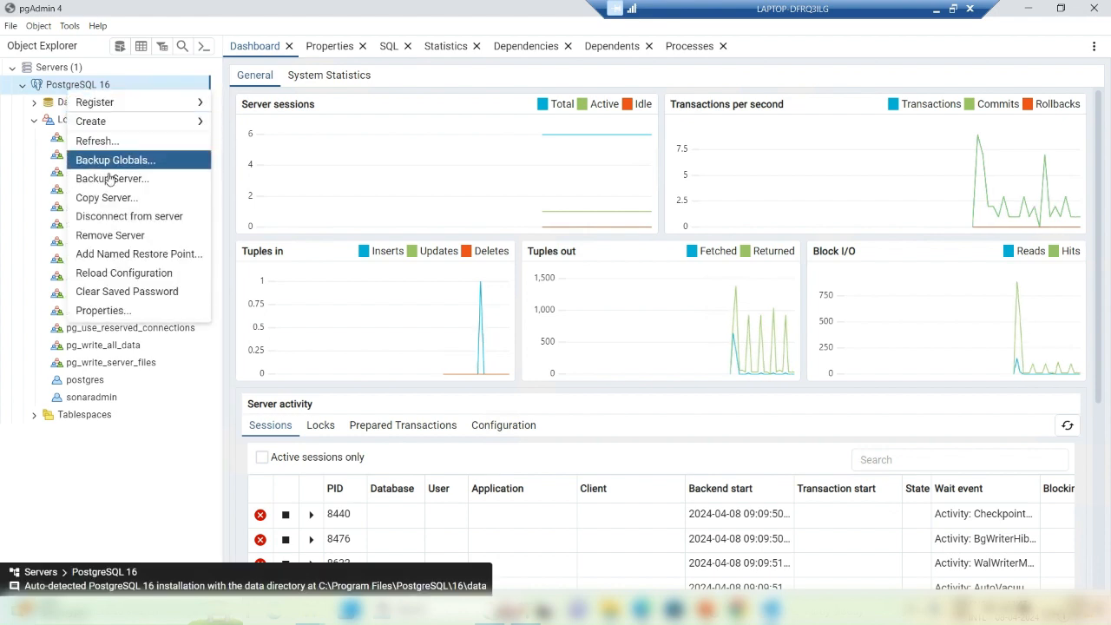
pyautogui.click(129, 217)
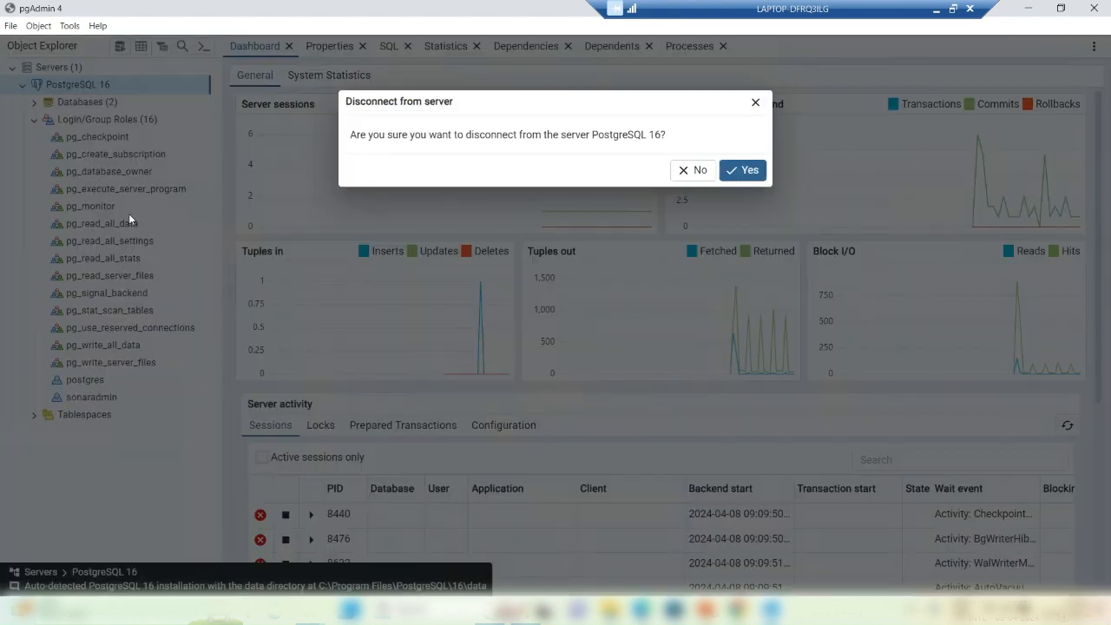
pyautogui.click(743, 170)
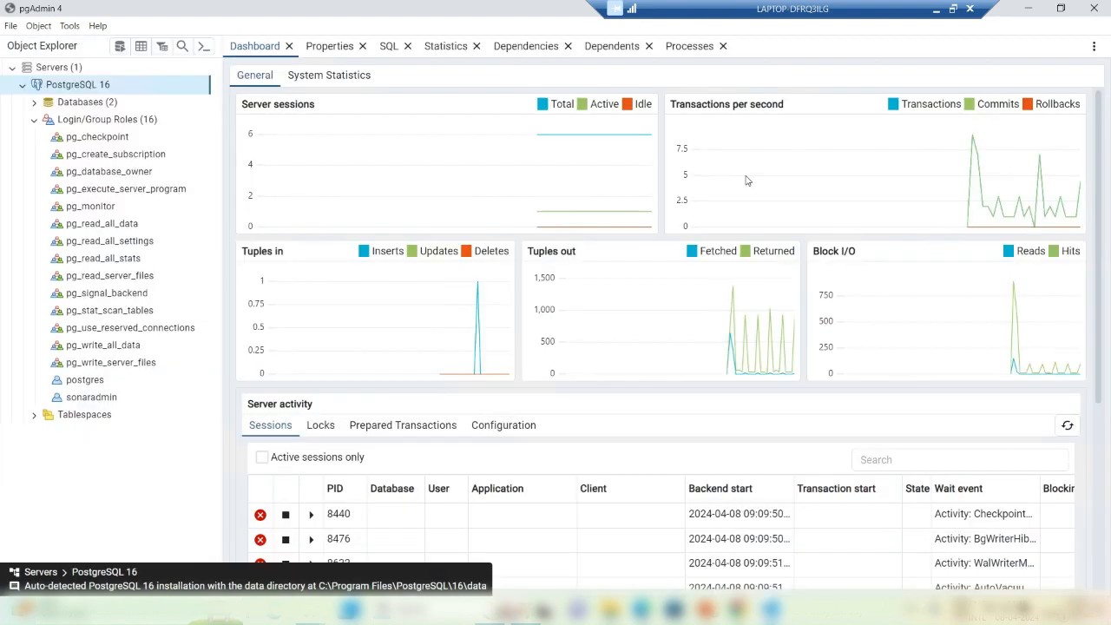
pyautogui.rightClick(72, 91)
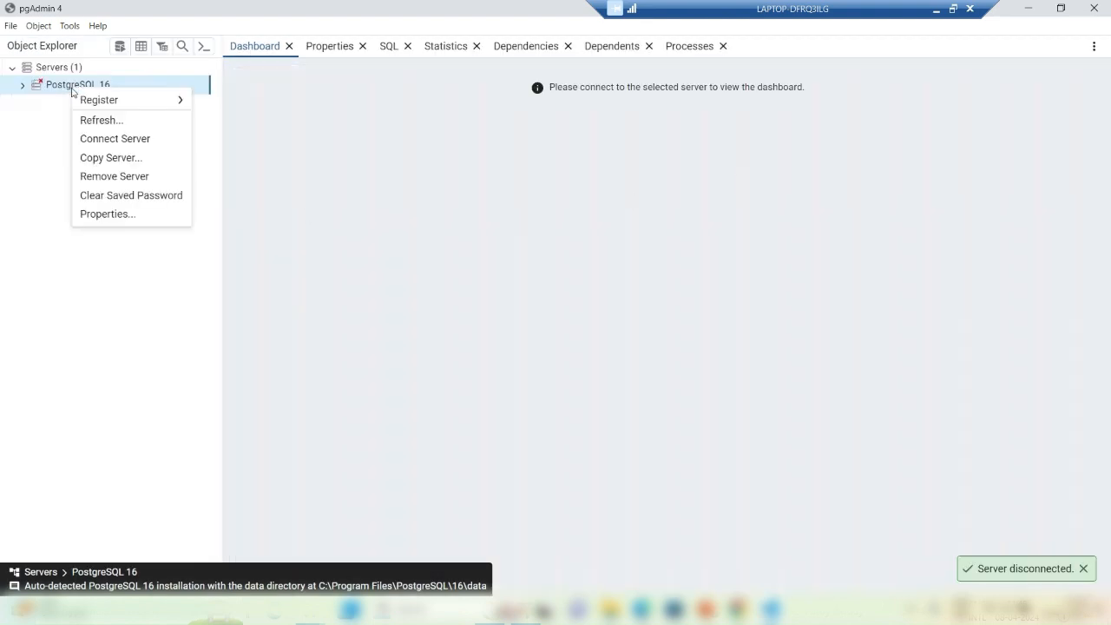
pyautogui.click(97, 145)
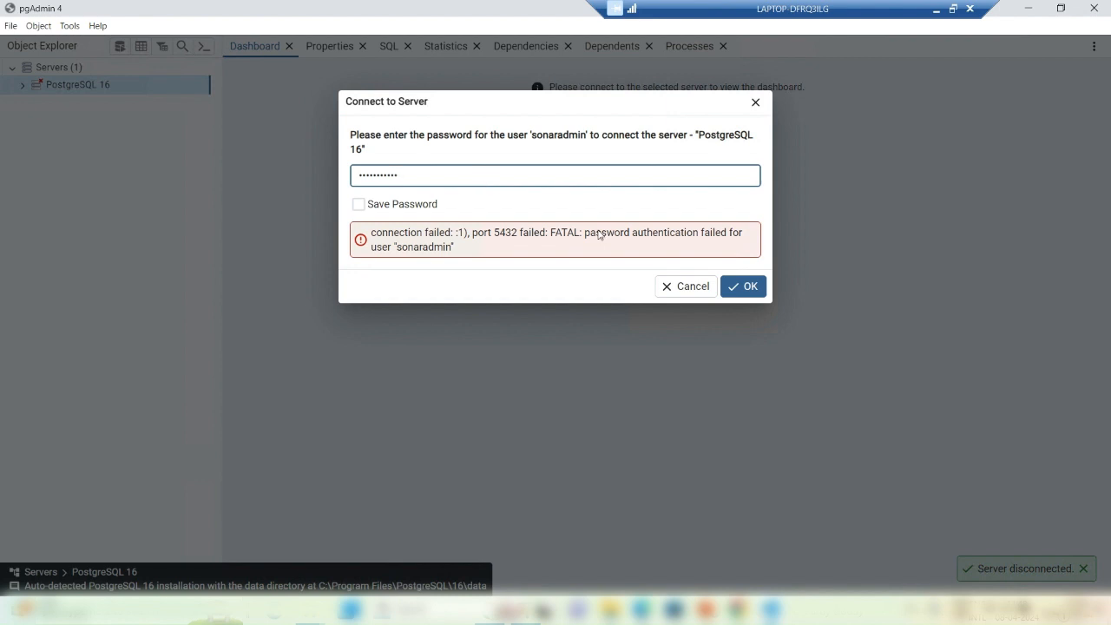
pyautogui.click(738, 286)
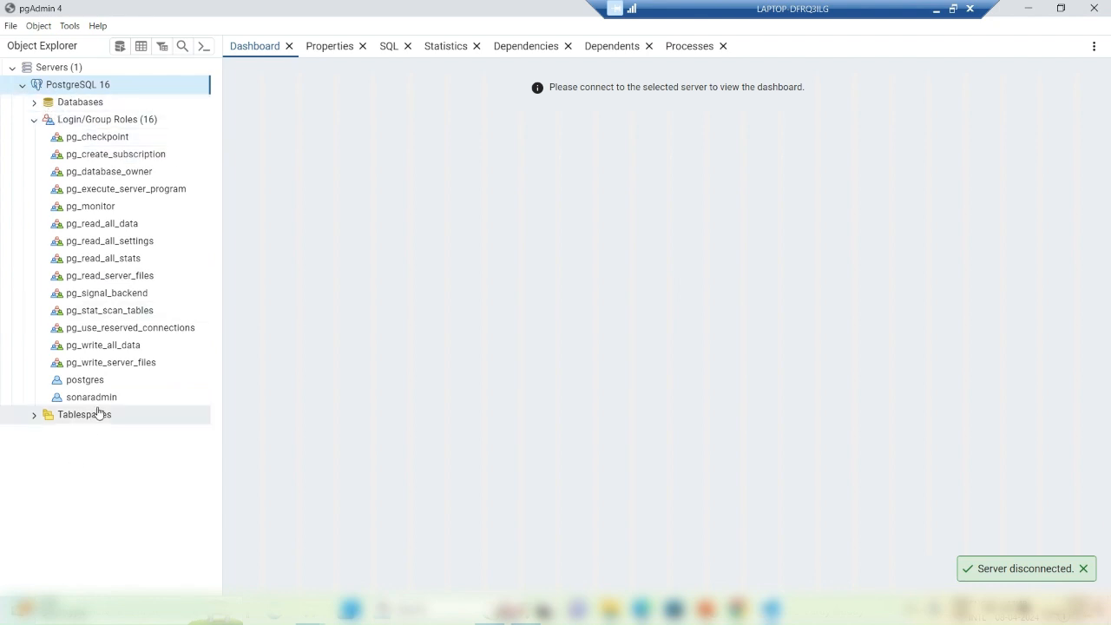
pyautogui.click(33, 120)
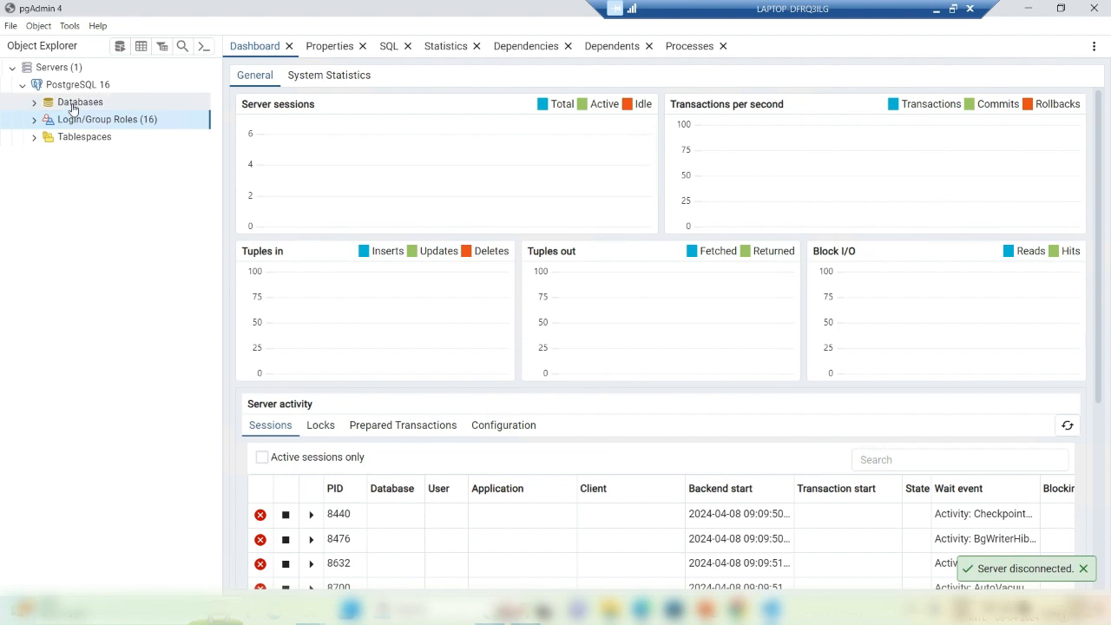
# Step: Create a database named sonarcube, checking its Definition settings before saving
pyautogui.rightClick(74, 104)
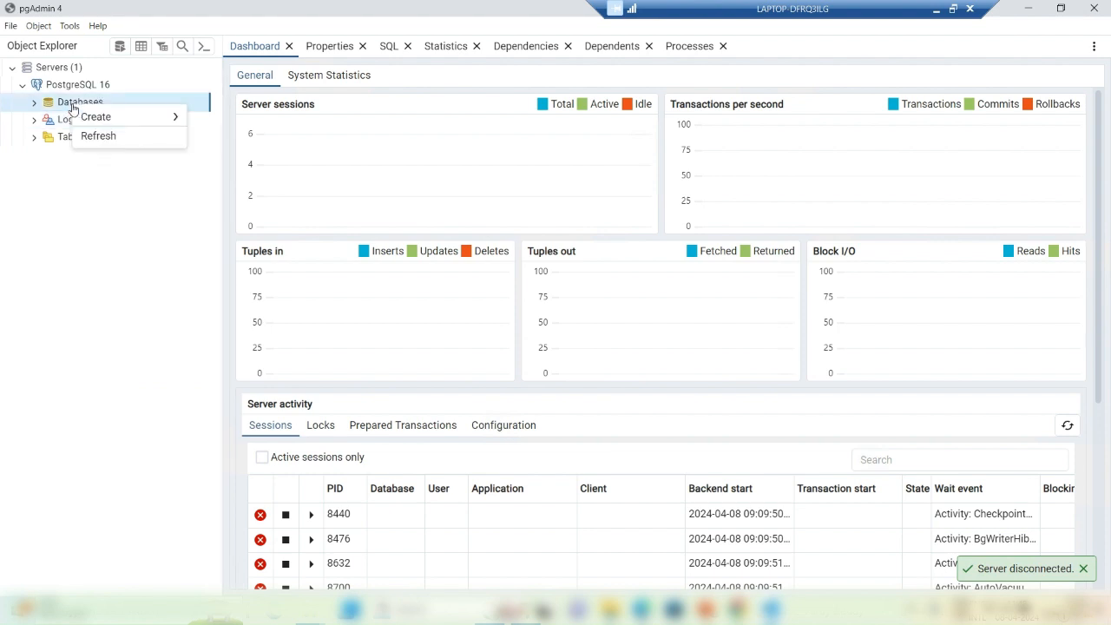
pyautogui.click(61, 105)
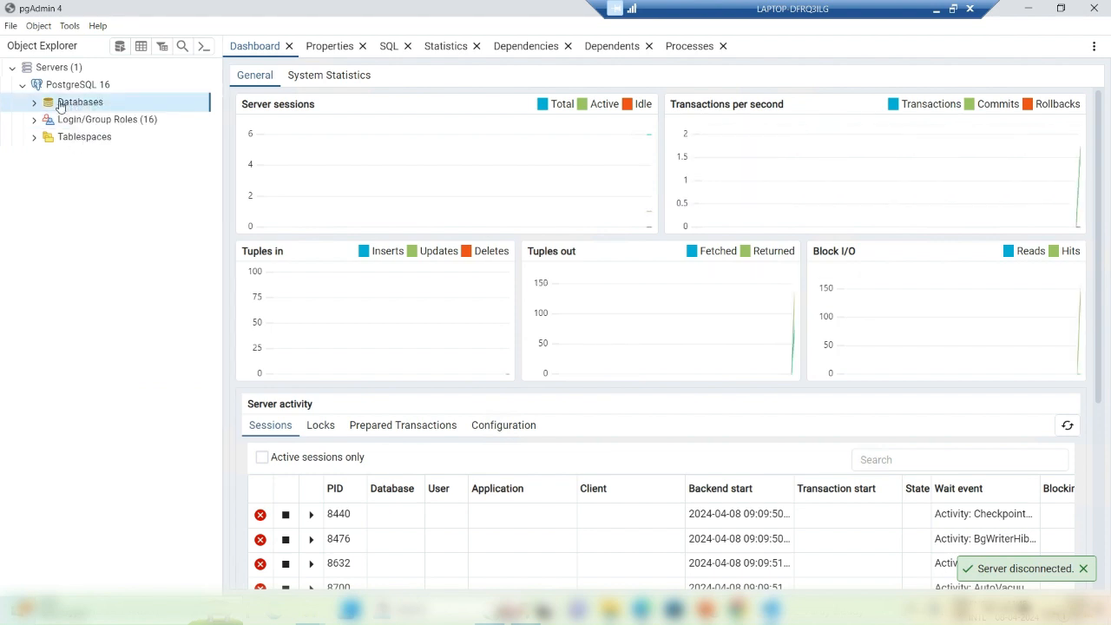
pyautogui.rightClick(61, 105)
pyautogui.moveTo(113, 117)
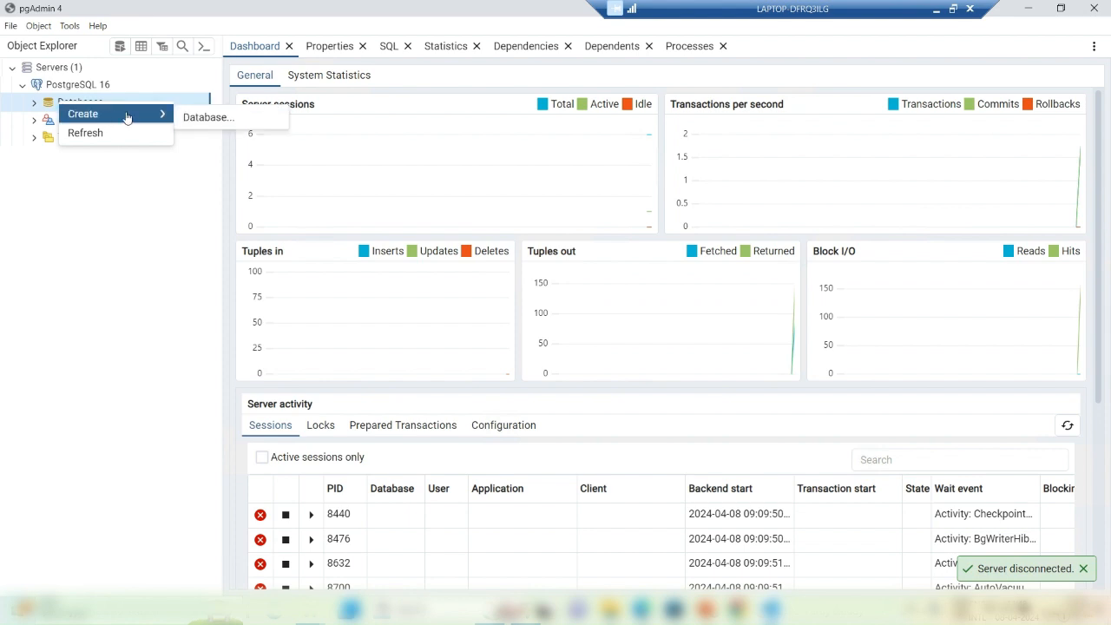
pyautogui.click(196, 119)
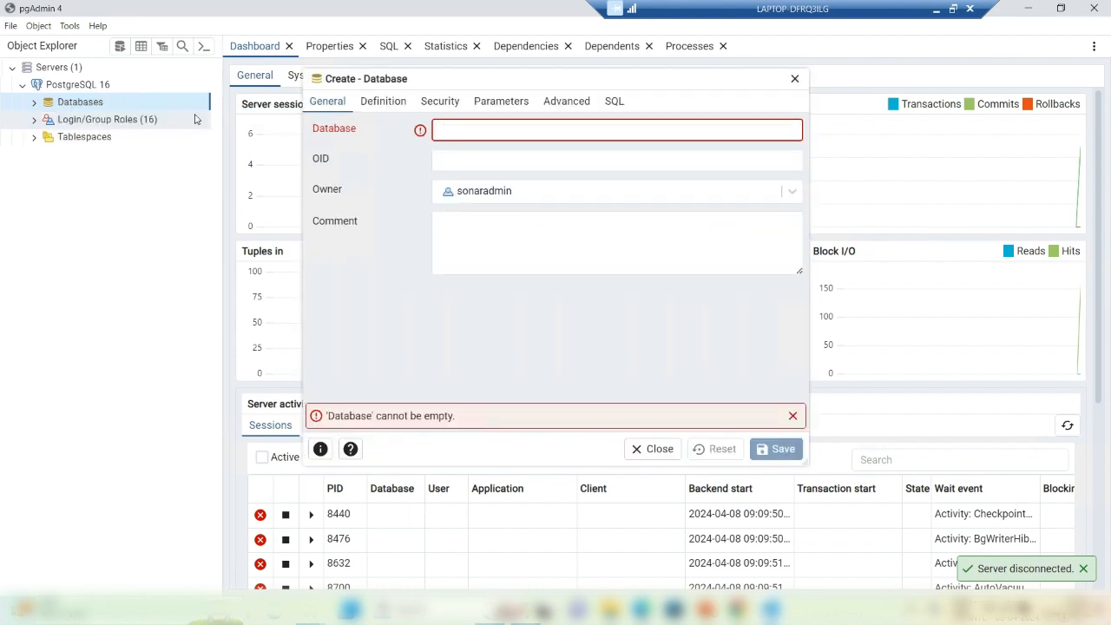
pyautogui.write('sona')
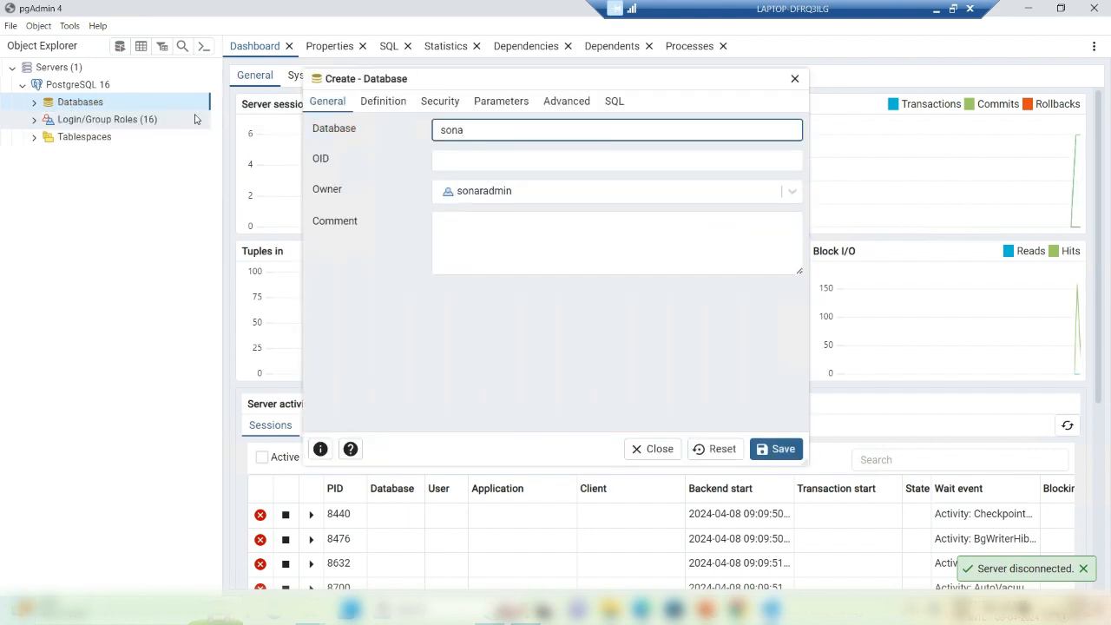
pyautogui.write('rcube')
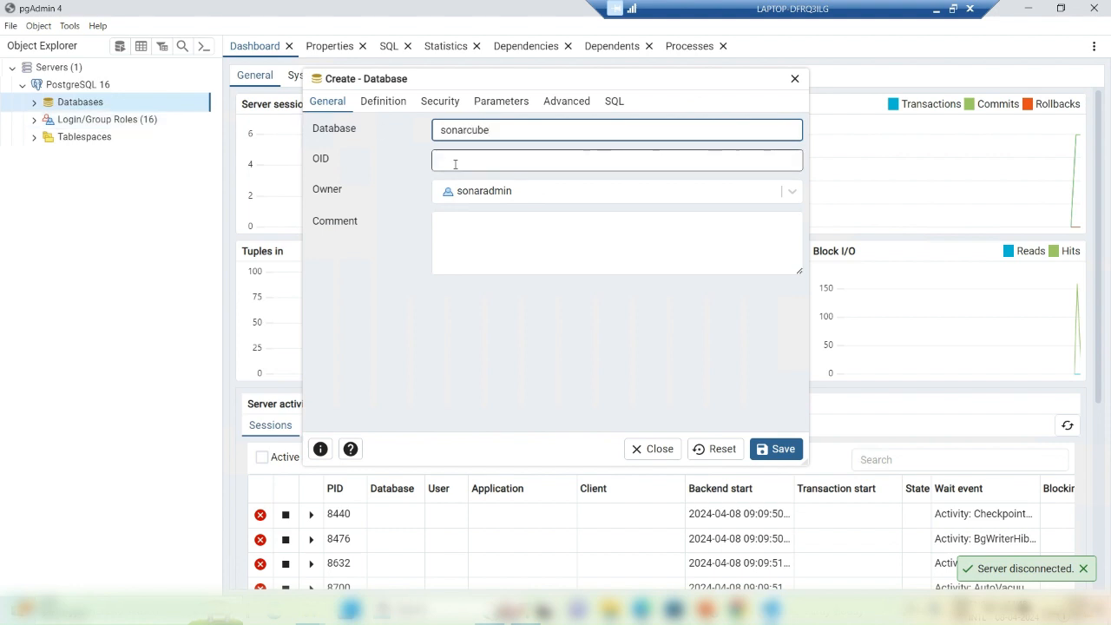
pyautogui.click(391, 105)
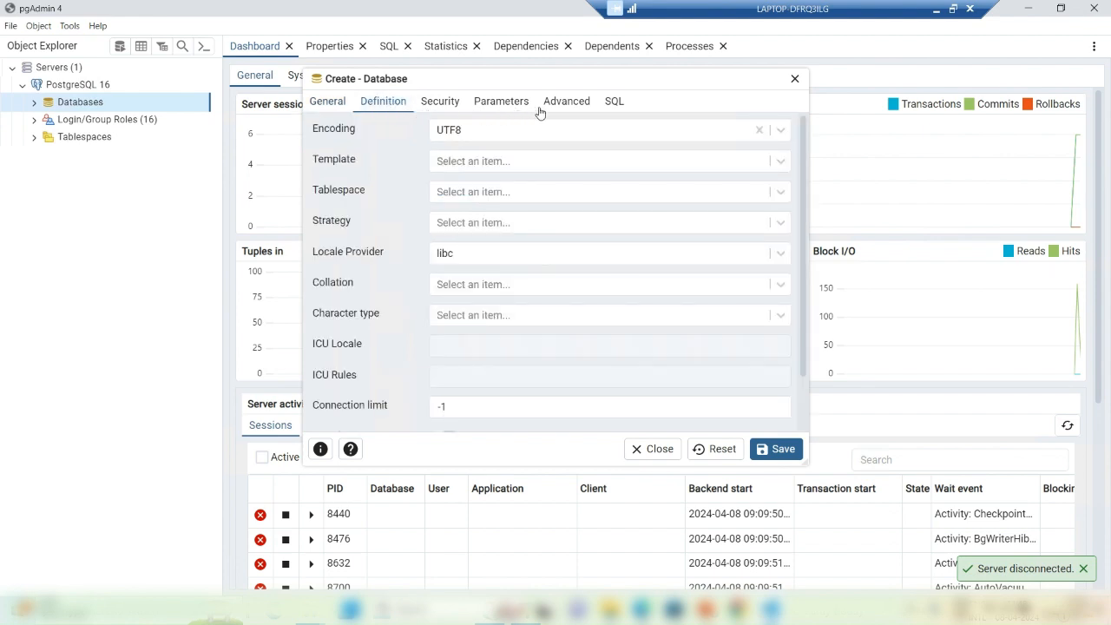
pyautogui.click(337, 105)
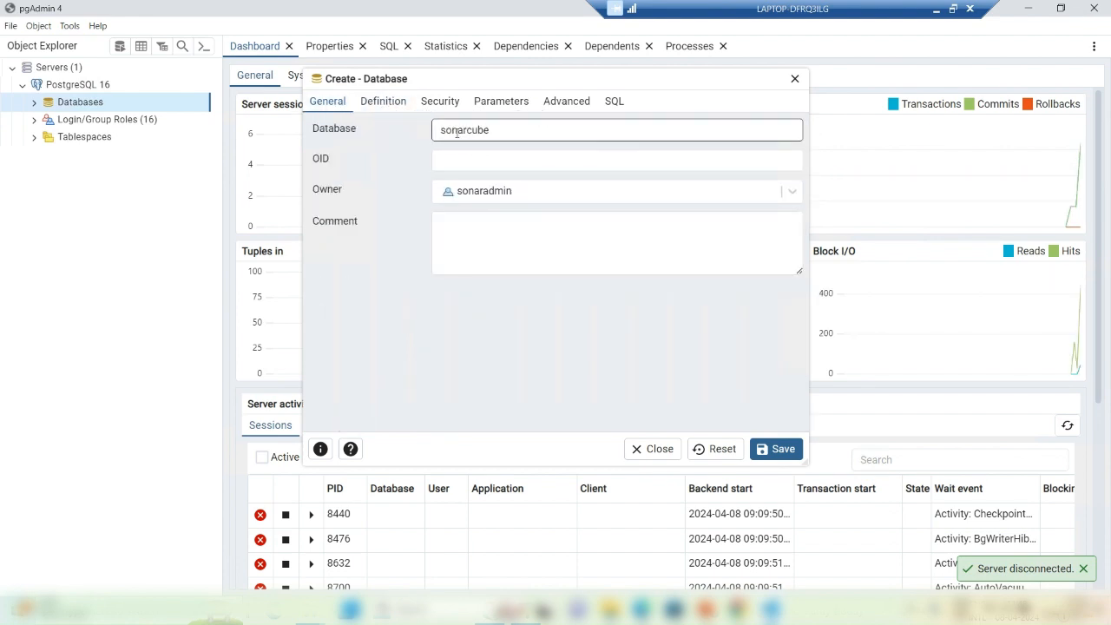
pyautogui.click(775, 450)
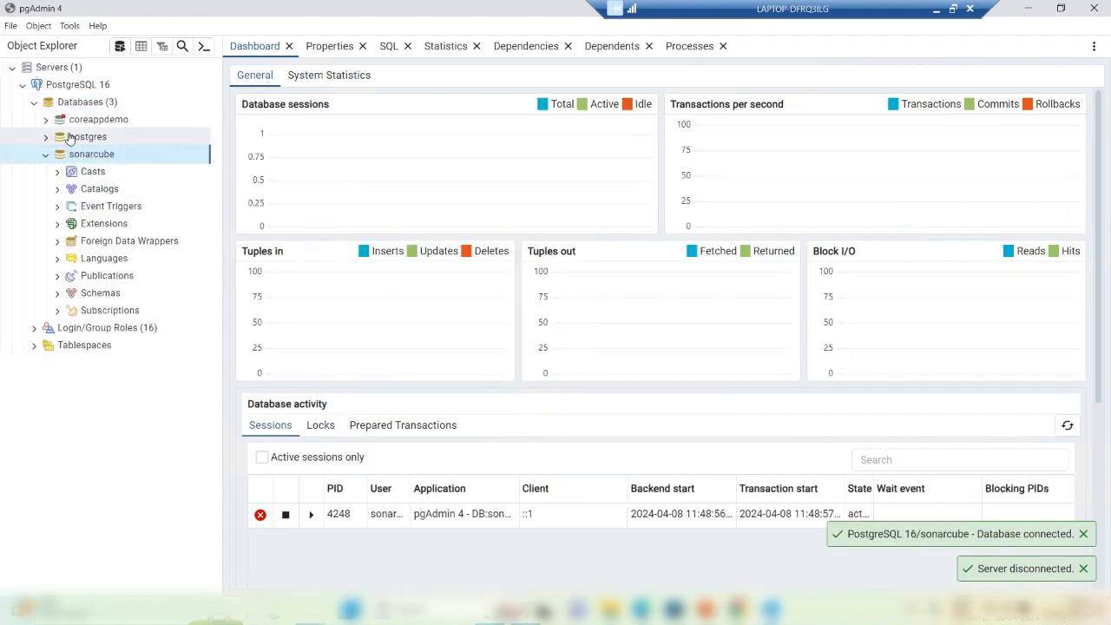
# Step: Collapse the sonarcube database node in the Object Explorer tree
pyautogui.click(46, 155)
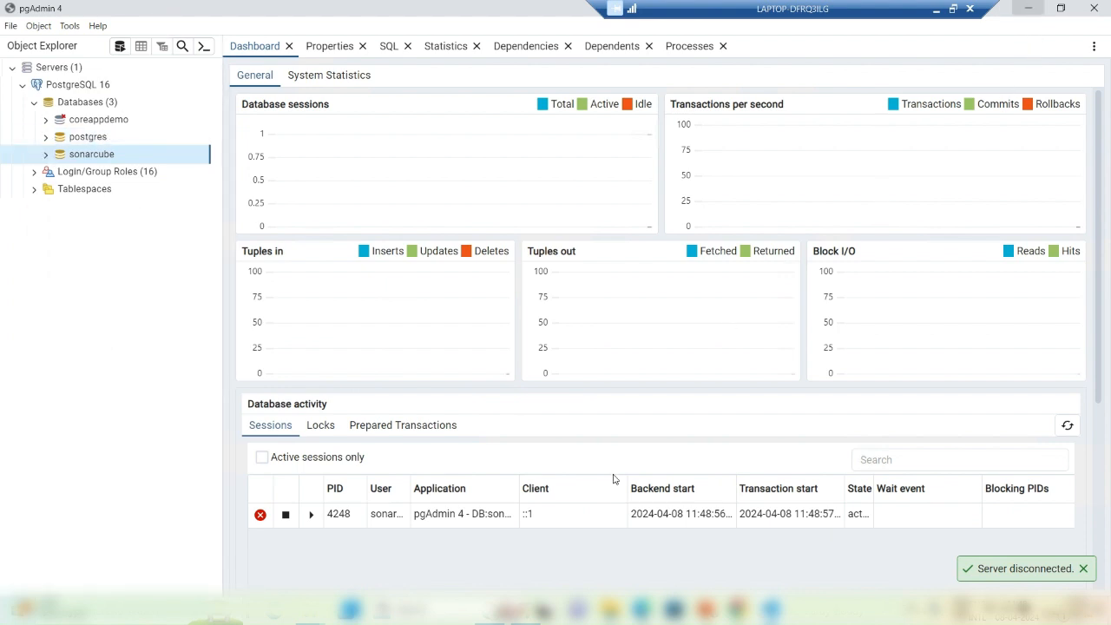
pyautogui.moveTo(490, 610)
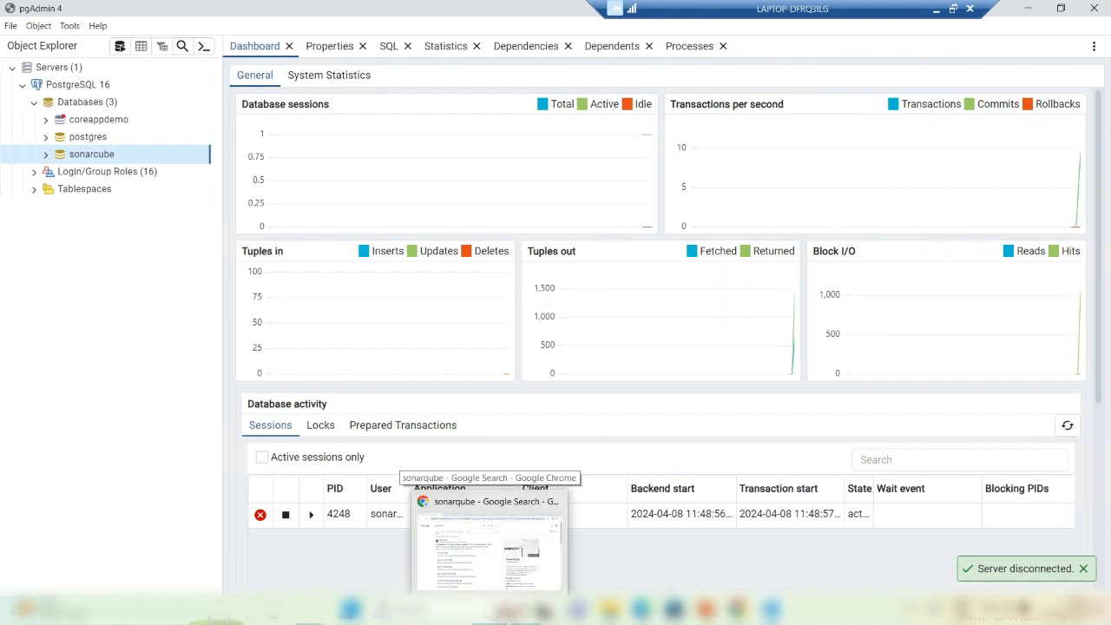
# Step: Search Google for jdk 17 and open Java SE 17 Archive Downloads in a new tab
pyautogui.click(489, 551)
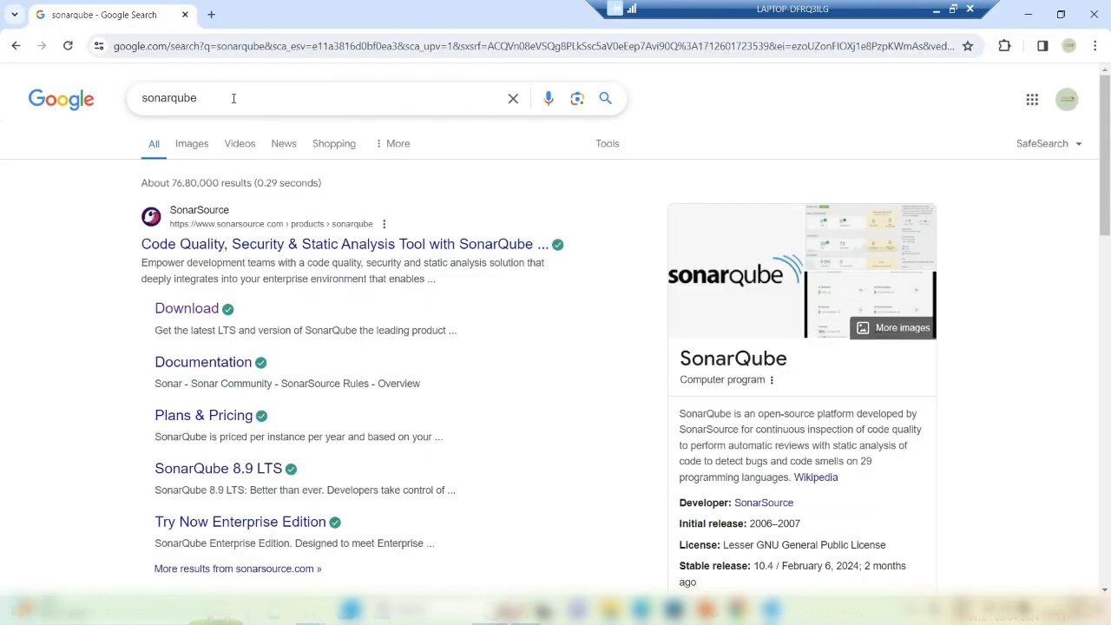
pyautogui.moveTo(233, 99); pyautogui.dragTo(131, 102)
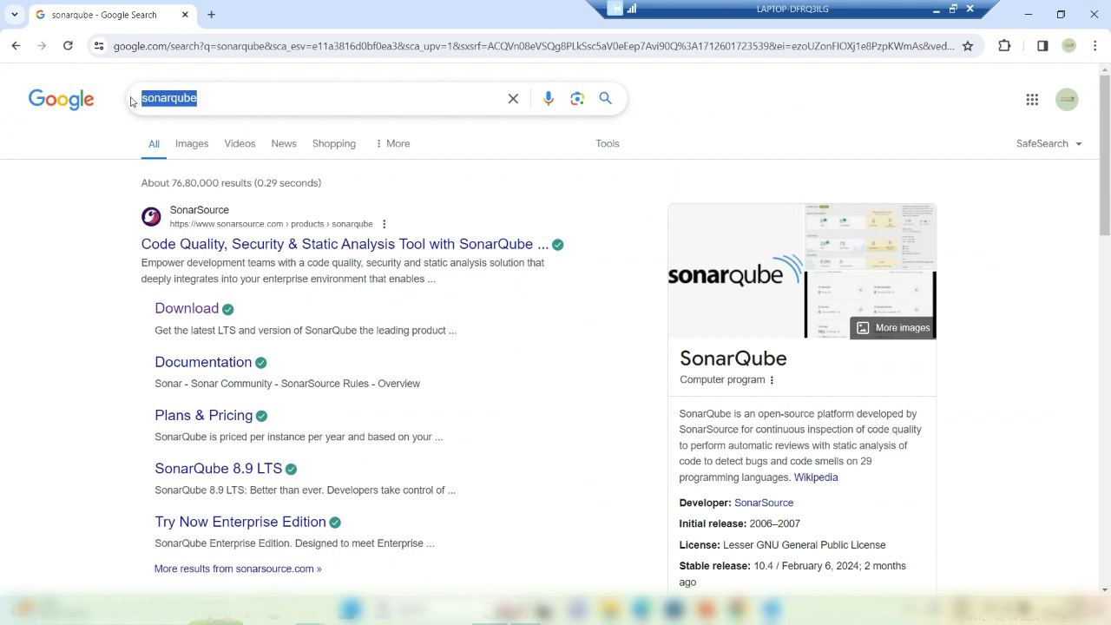
pyautogui.write('jd')
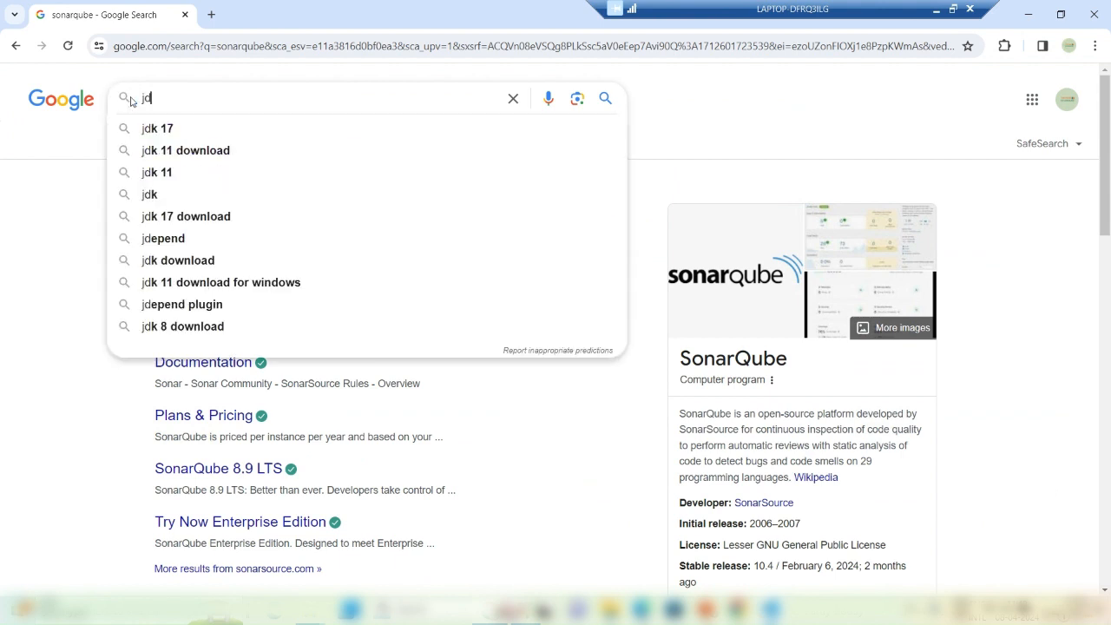
pyautogui.write('k 17')
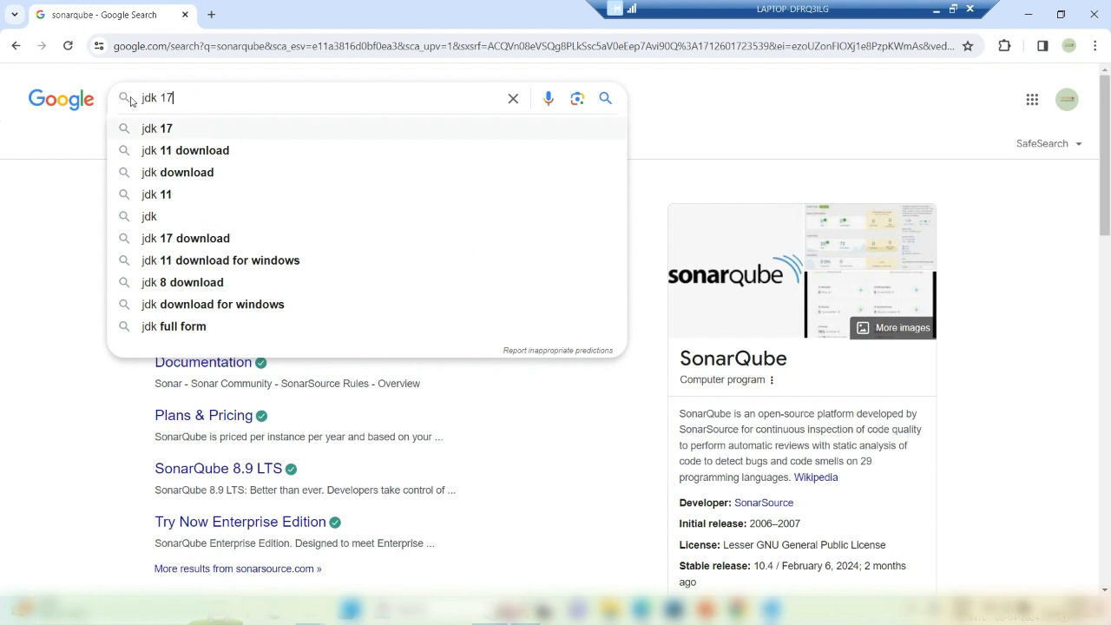
pyautogui.press('Return')
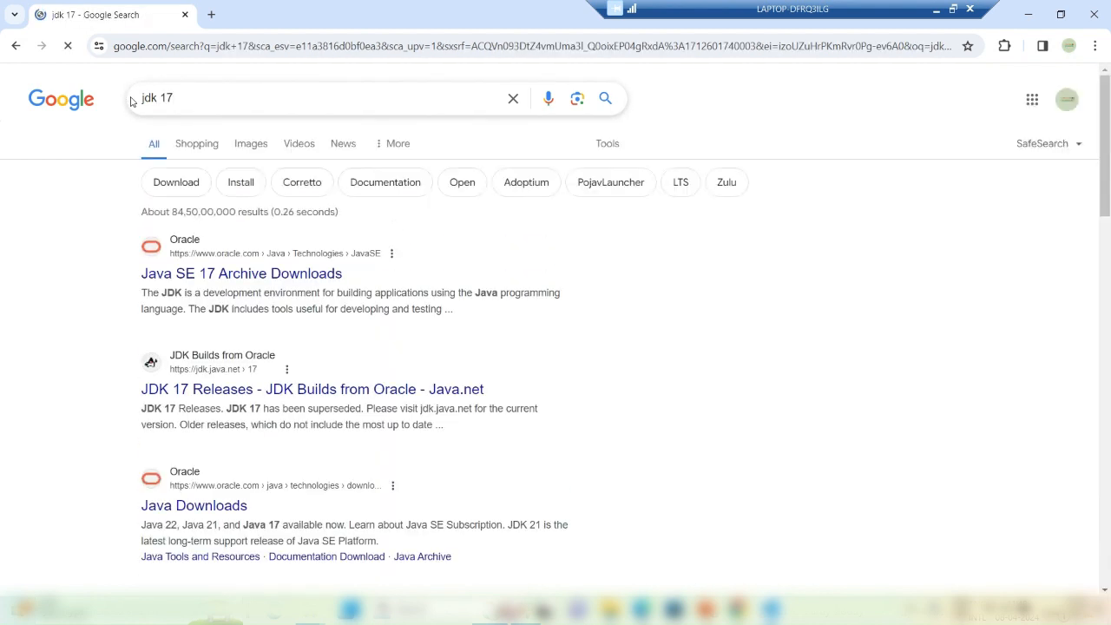
pyautogui.middleClick(246, 276)
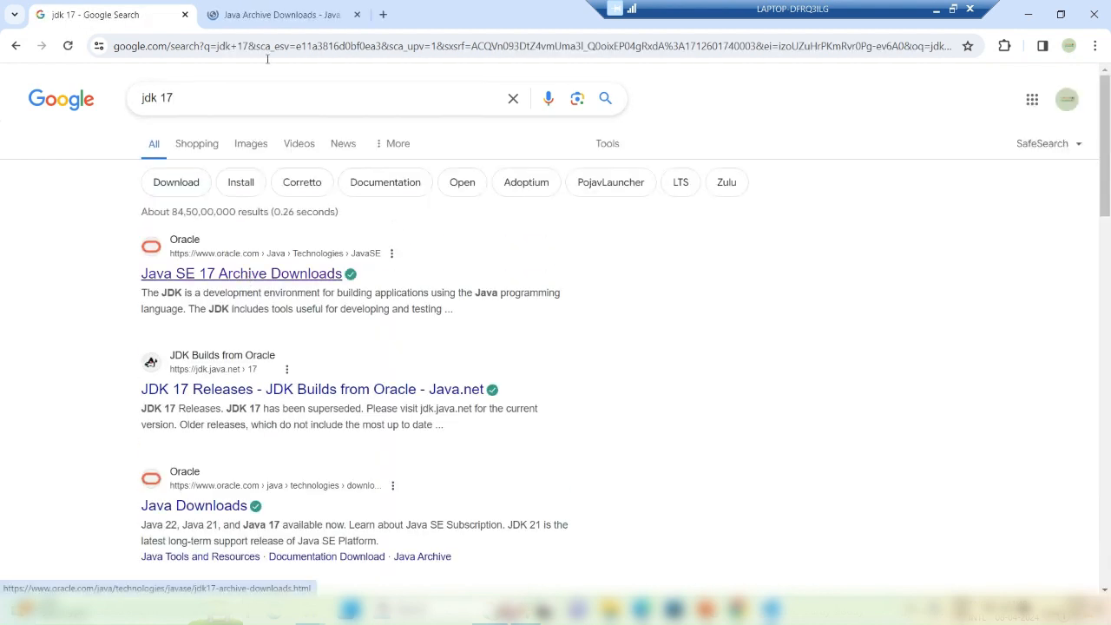
pyautogui.click(268, 25)
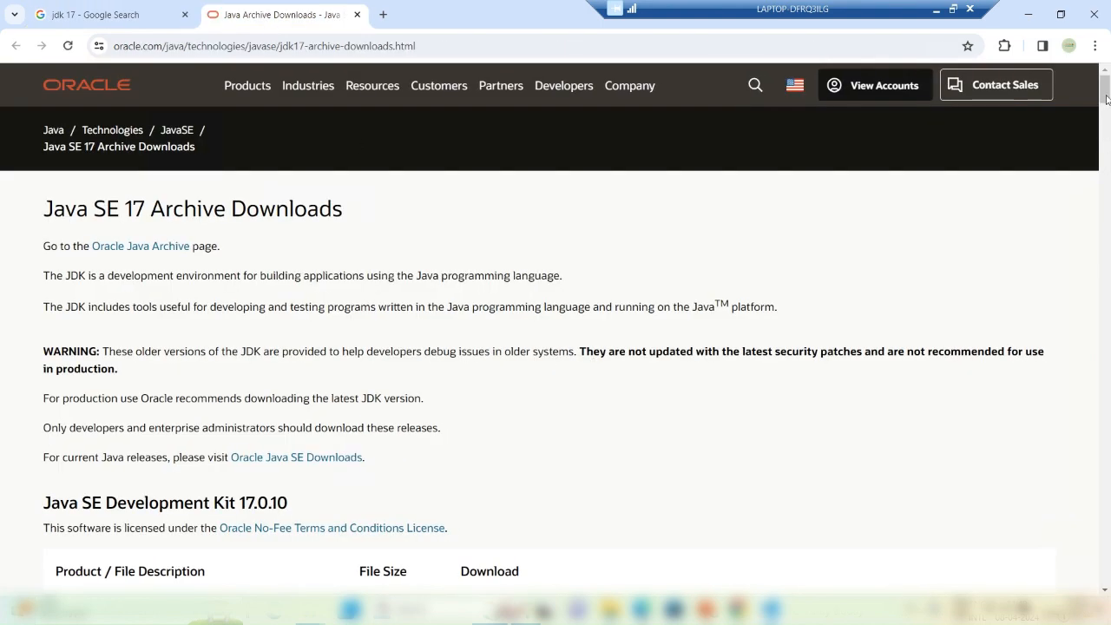
# Step: Download jdk-17.0.10_windows-x64_bin.msi and bring the Downloads folder window forward
pyautogui.moveTo(1105, 95); pyautogui.dragTo(1106, 112)
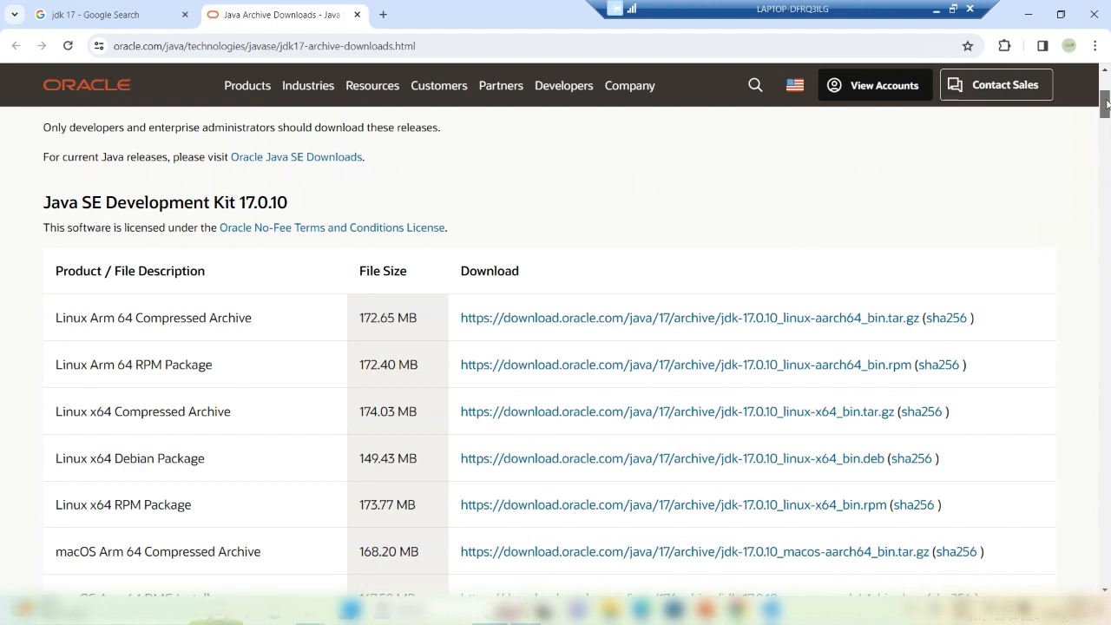
pyautogui.moveTo(1106, 104); pyautogui.dragTo(1107, 121)
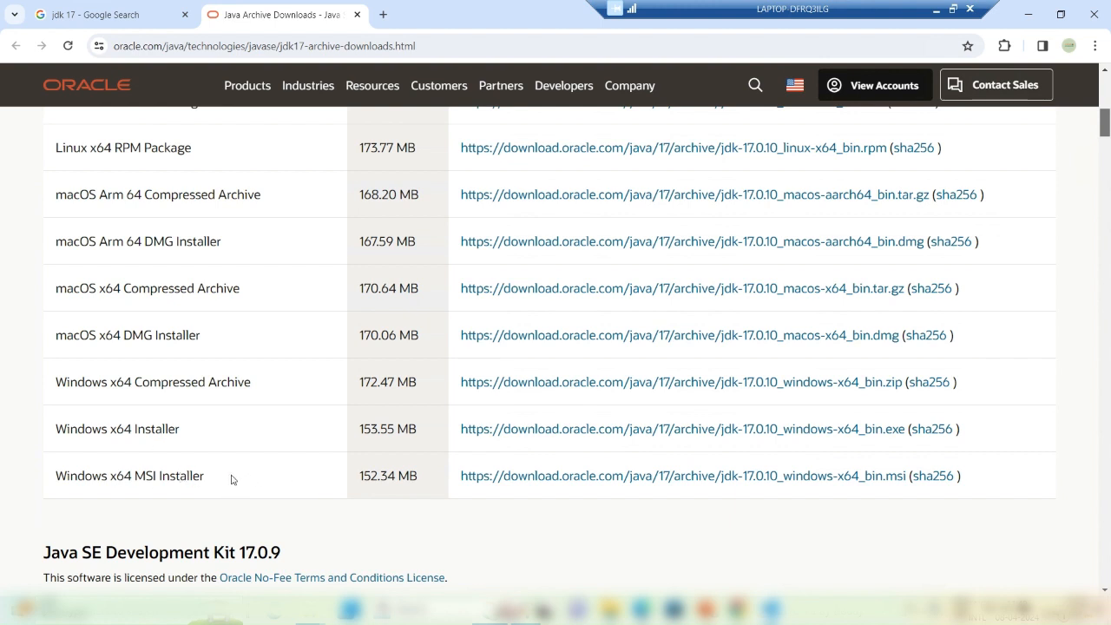
pyautogui.click(562, 475)
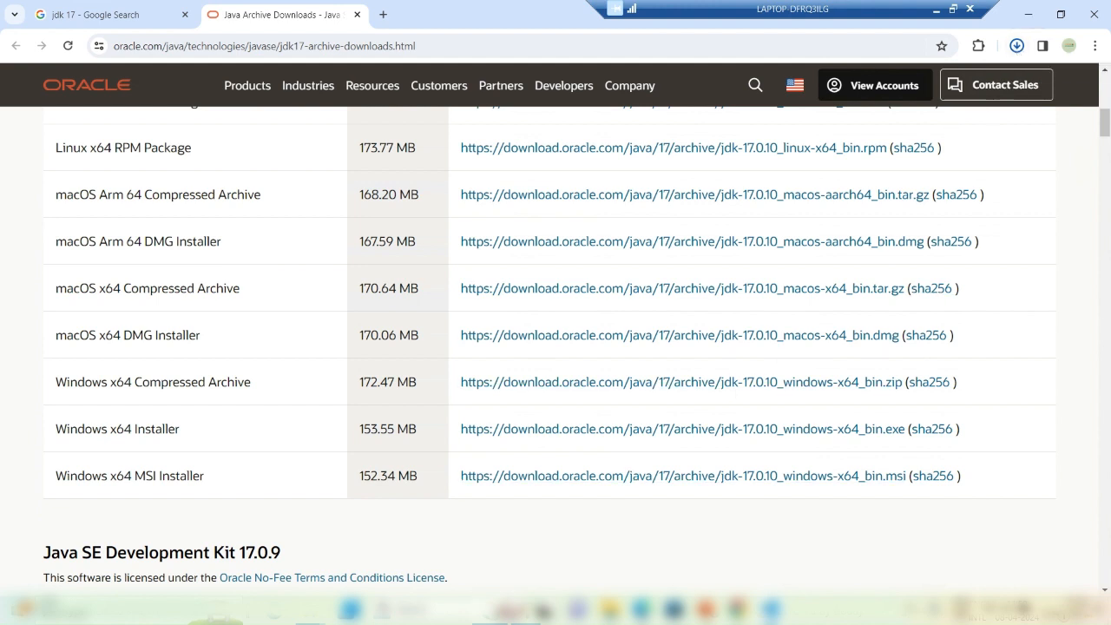
pyautogui.moveTo(308, 607)
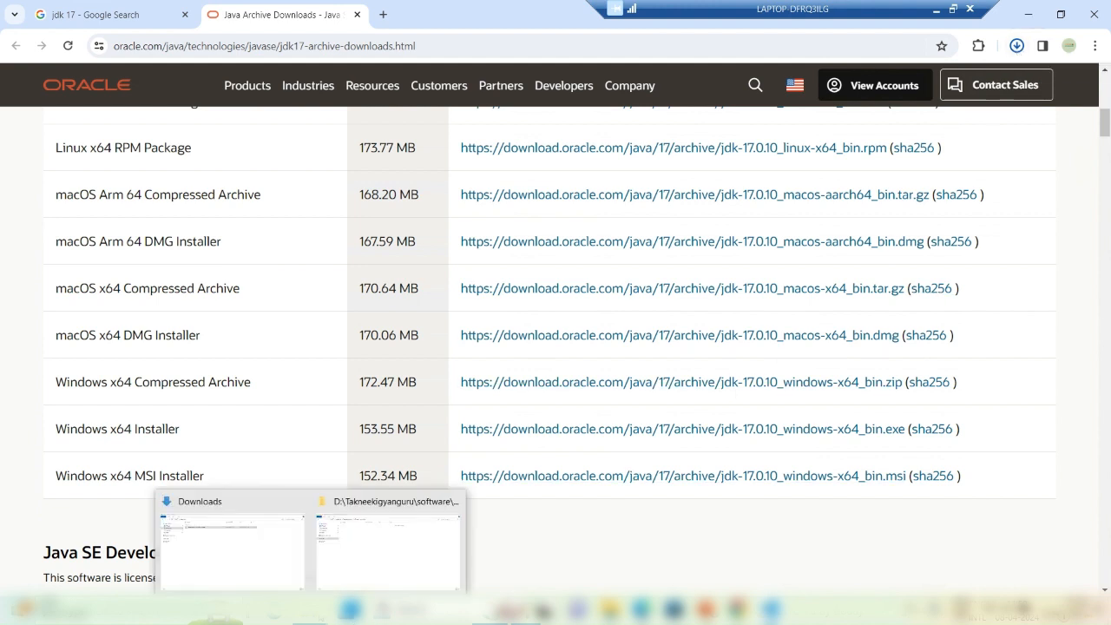
pyautogui.click(280, 554)
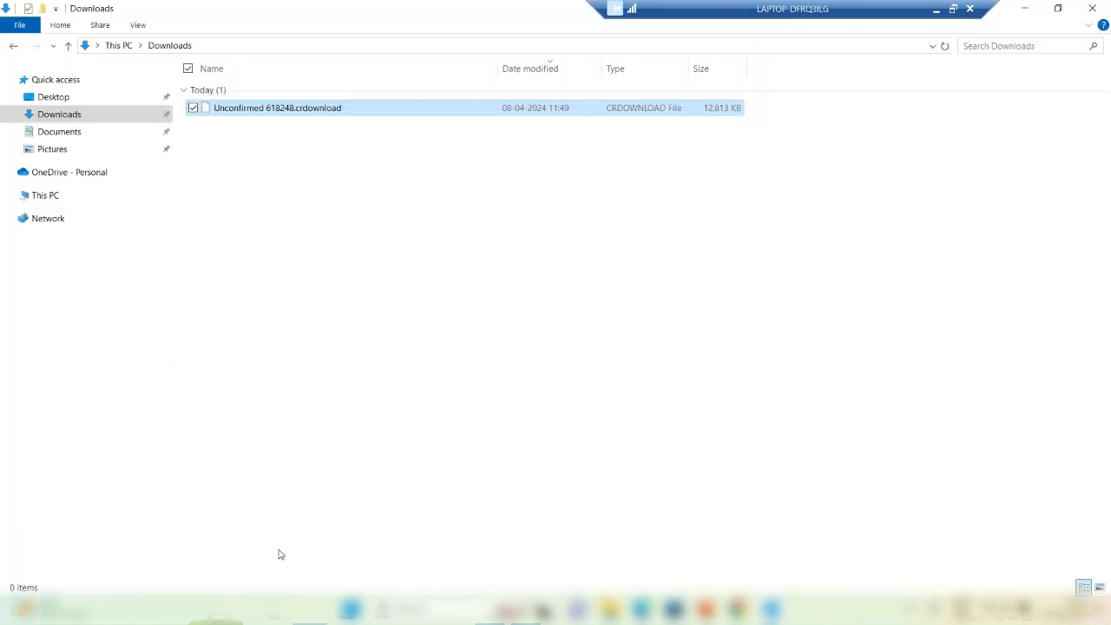
# Step: Refresh Downloads, run java --version in cmd to confirm Java isn't installed, then close it
pyautogui.rightClick(483, 265)
pyautogui.click(546, 321)
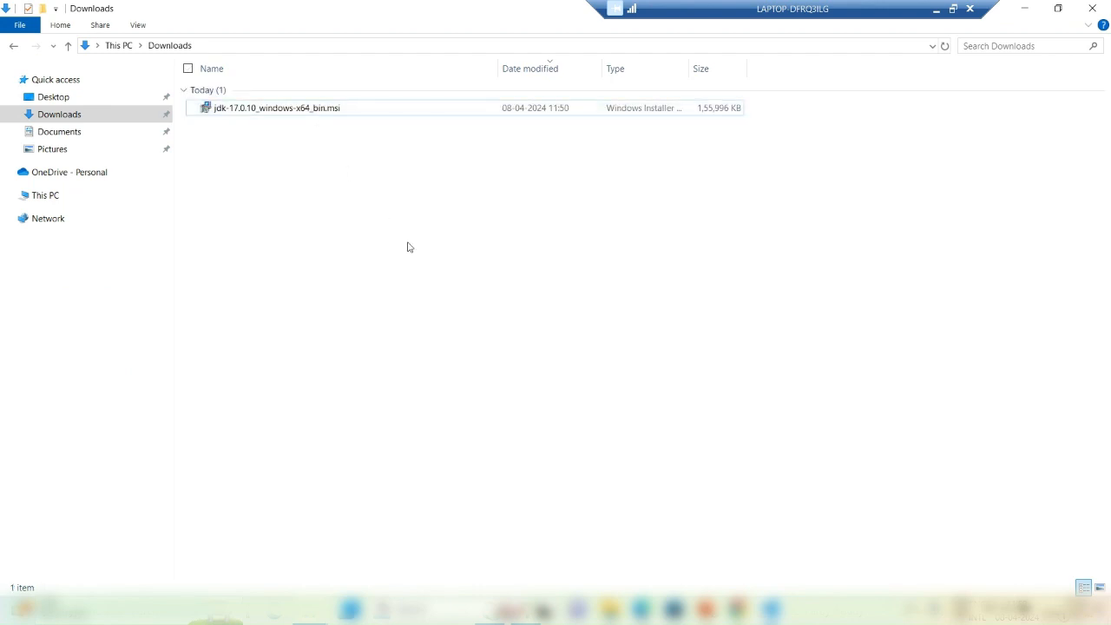
pyautogui.press('super+r')
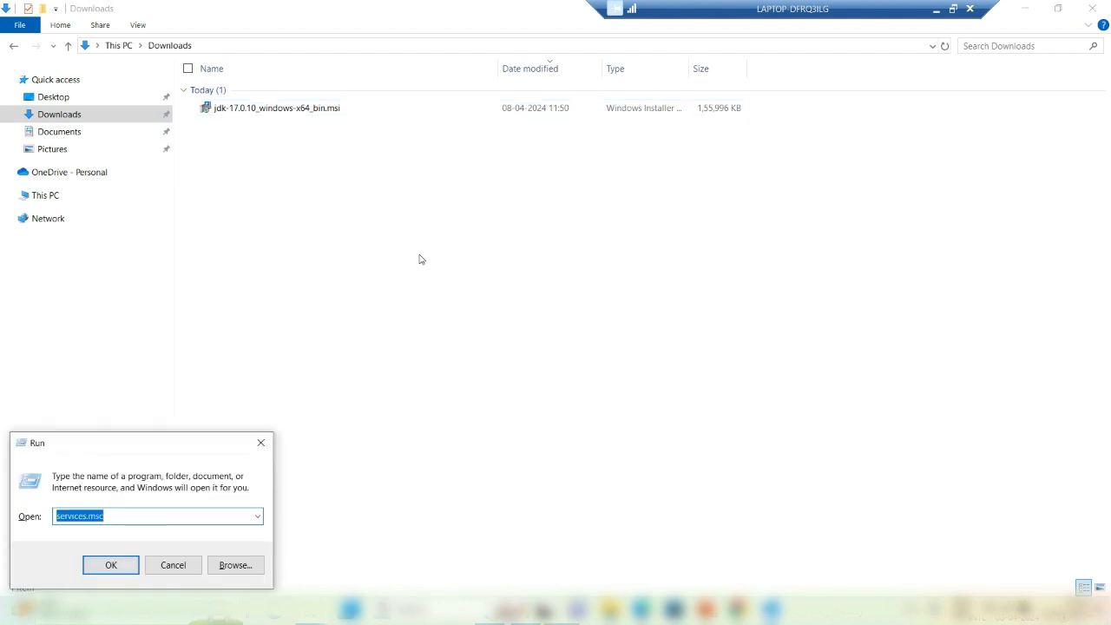
pyautogui.write('cmd')
pyautogui.press('Return')
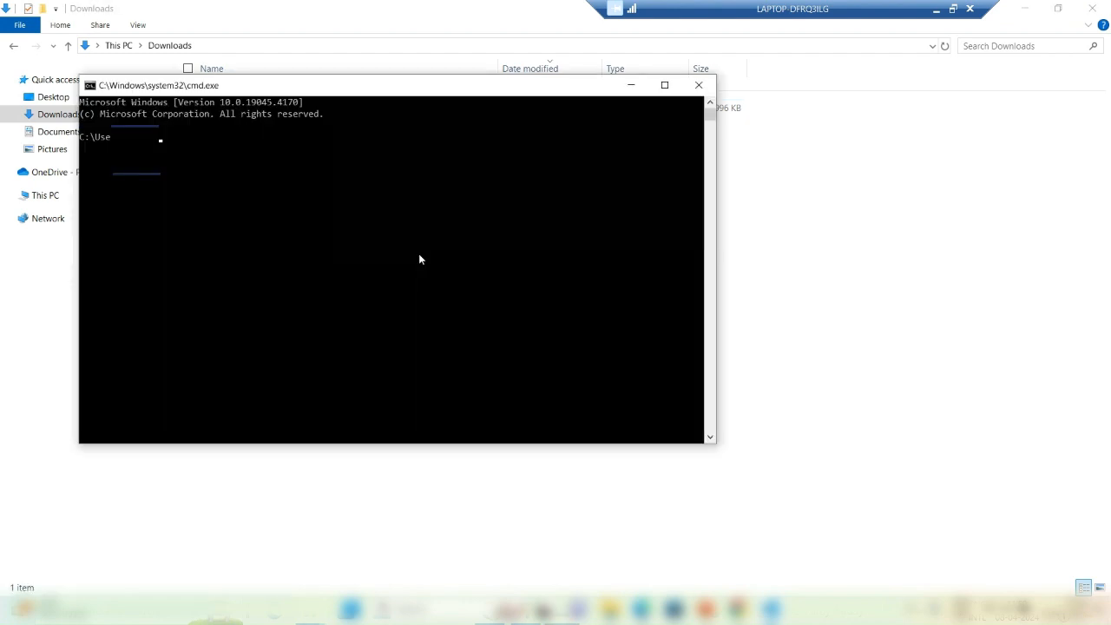
pyautogui.write('java --version')
pyautogui.press('Return')
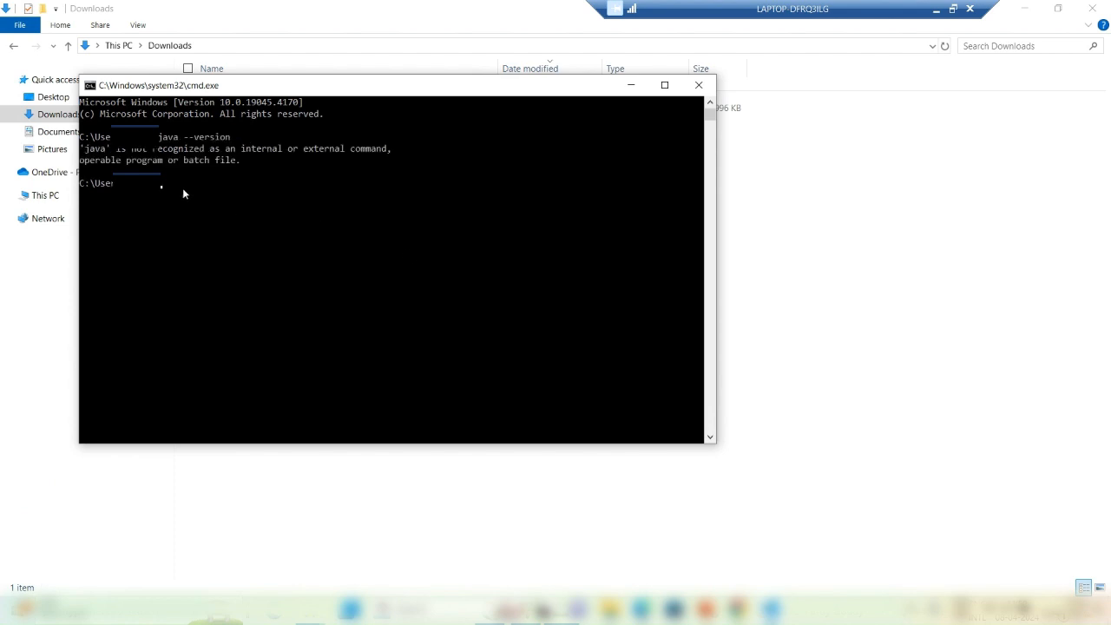
pyautogui.click(698, 85)
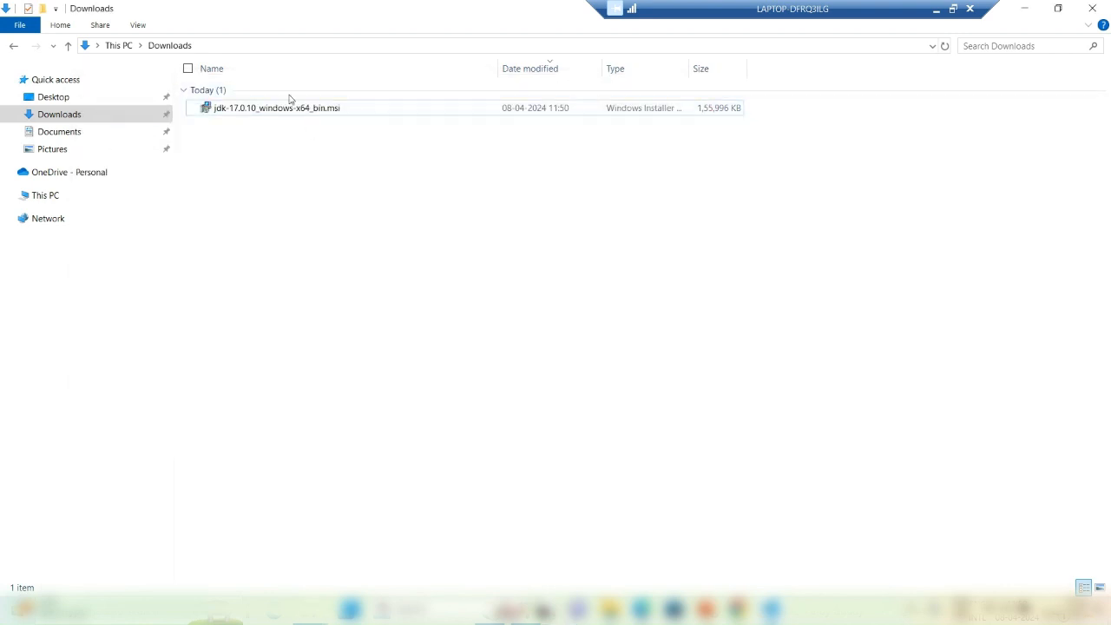
# Step: Install JDK 17.0.10 (64-bit) into the default C:\Program Files\Java\jdk-17\ folder
pyautogui.doubleClick(246, 116)
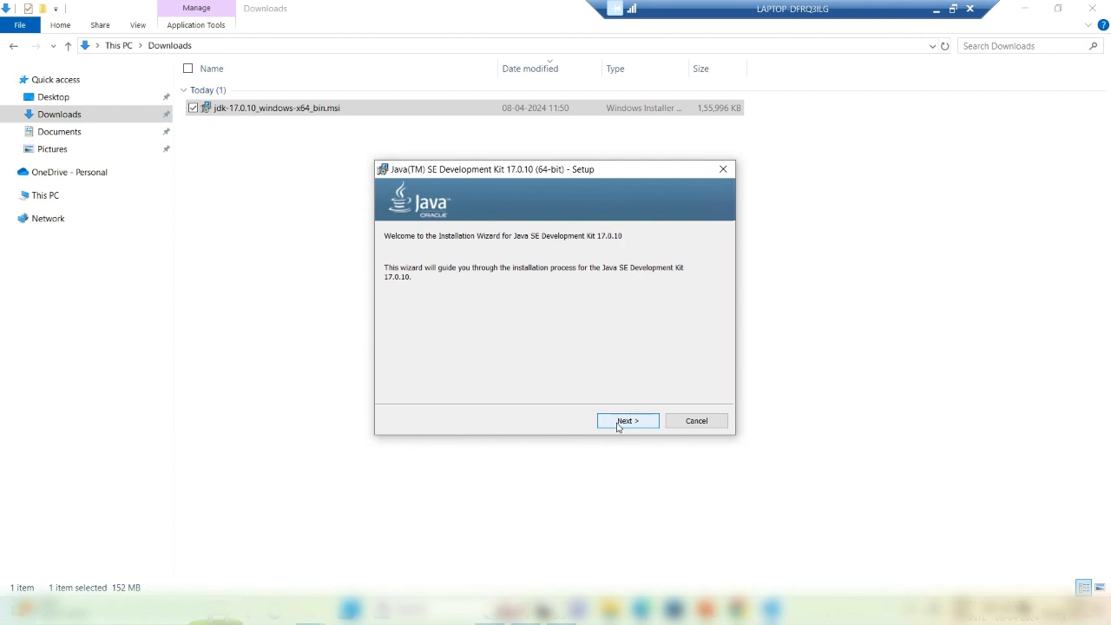
pyautogui.click(618, 423)
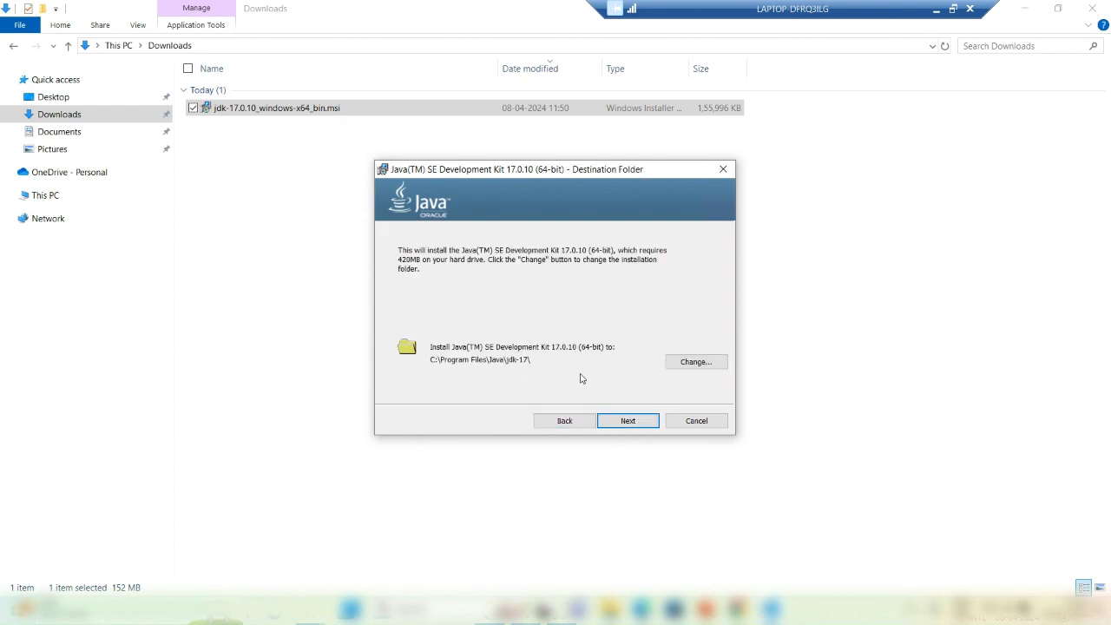
pyautogui.click(618, 422)
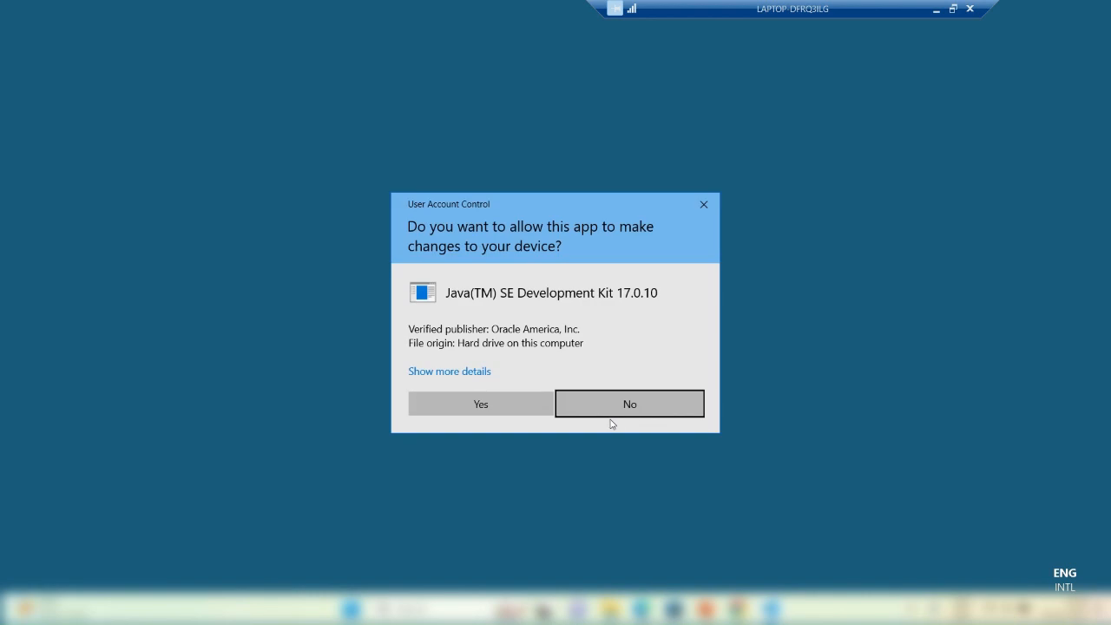
pyautogui.click(481, 404)
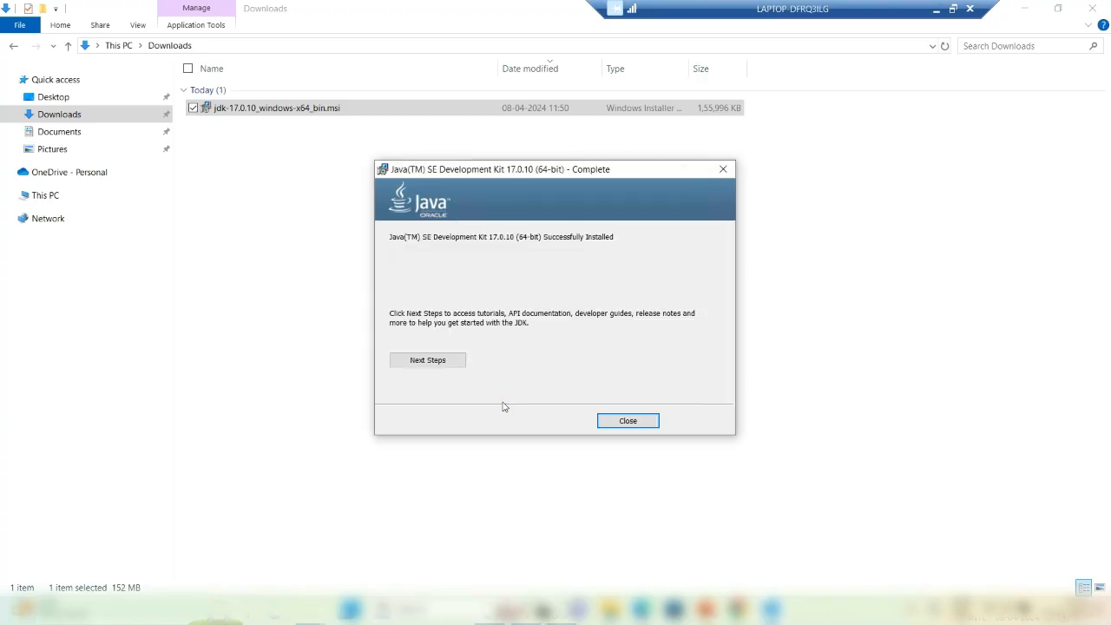
pyautogui.click(630, 421)
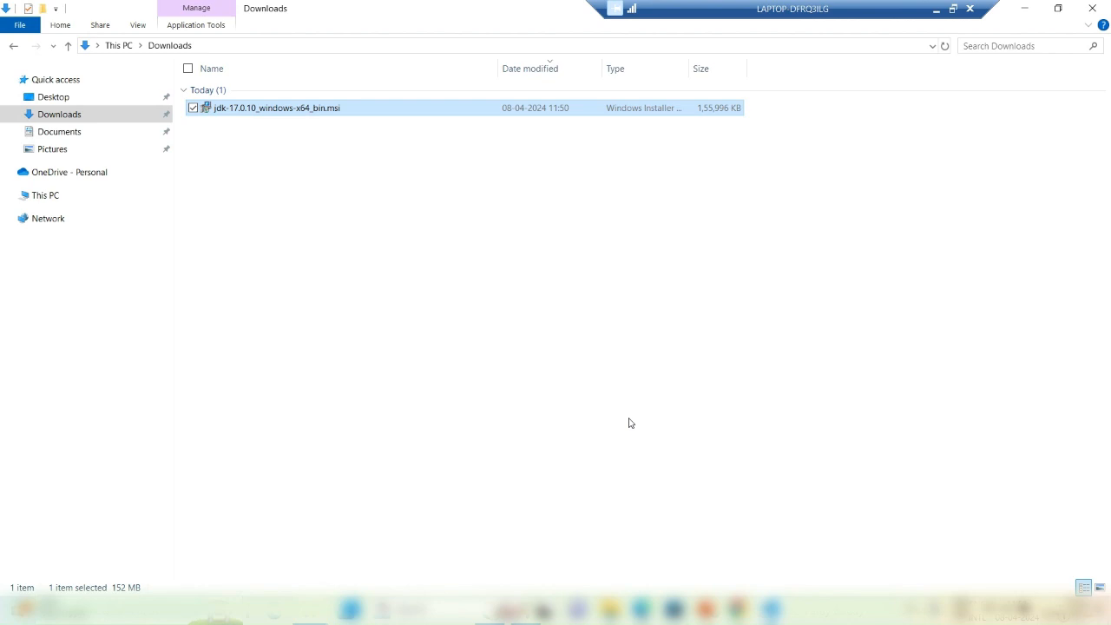
# Step: Run java --version in a Command Prompt to confirm java 17.0.10 LTS, then return to Downloads
pyautogui.press('super+r')
pyautogui.press('Return')
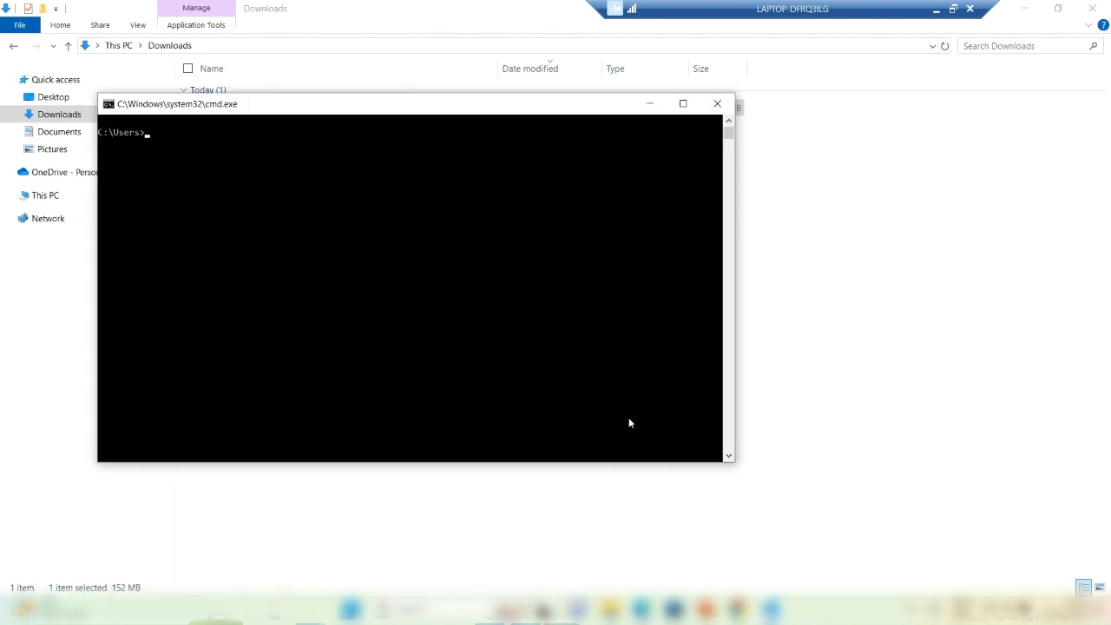
pyautogui.write('java')
pyautogui.write(' version')
pyautogui.press('Left')
pyautogui.press('Left')
pyautogui.press('Left')
pyautogui.press('Left')
pyautogui.press('Left')
pyautogui.press('Left')
pyautogui.press('Left')
pyautogui.write('--')
pyautogui.press('Return')
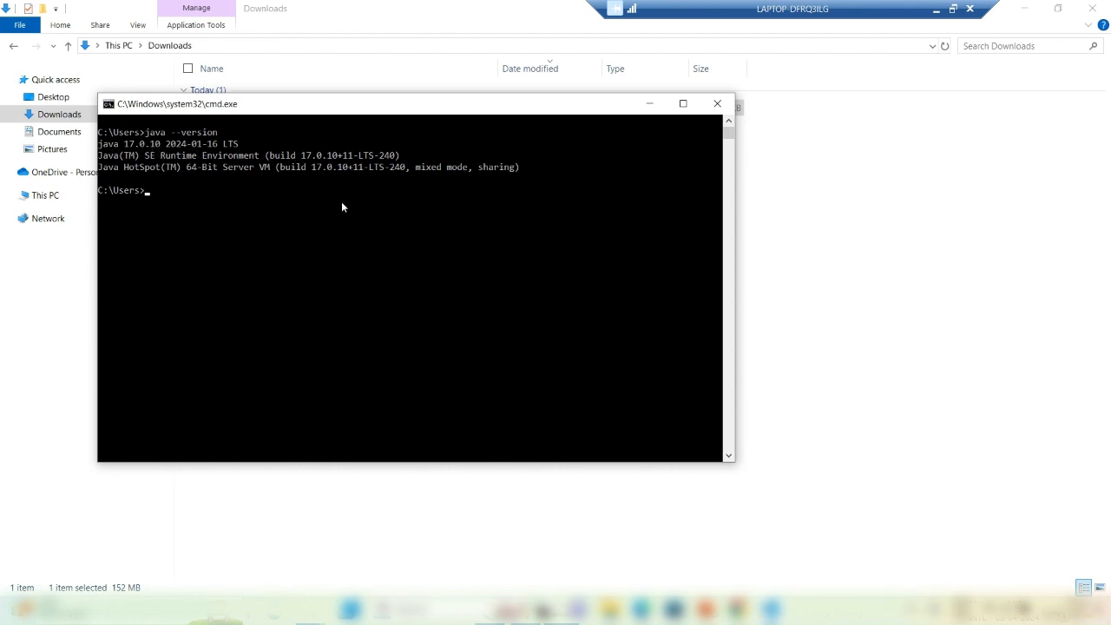
pyautogui.click(761, 213)
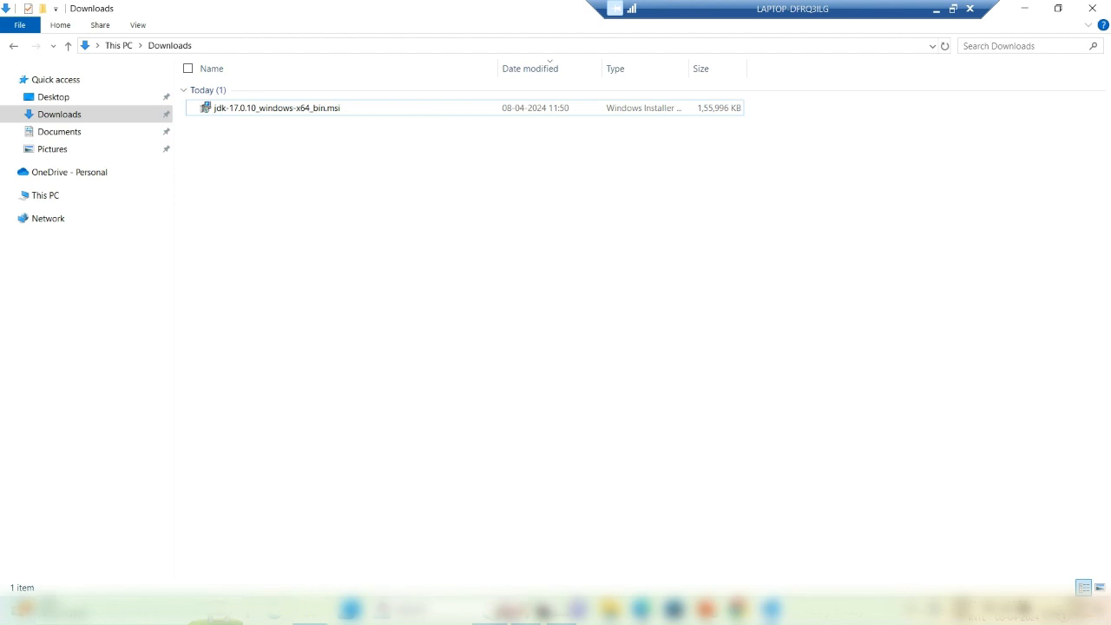
# Step: Close the Java Archive tab and open the 'Install the server' result for 'install sonarqube in windows' in a new tab
pyautogui.click(526, 610)
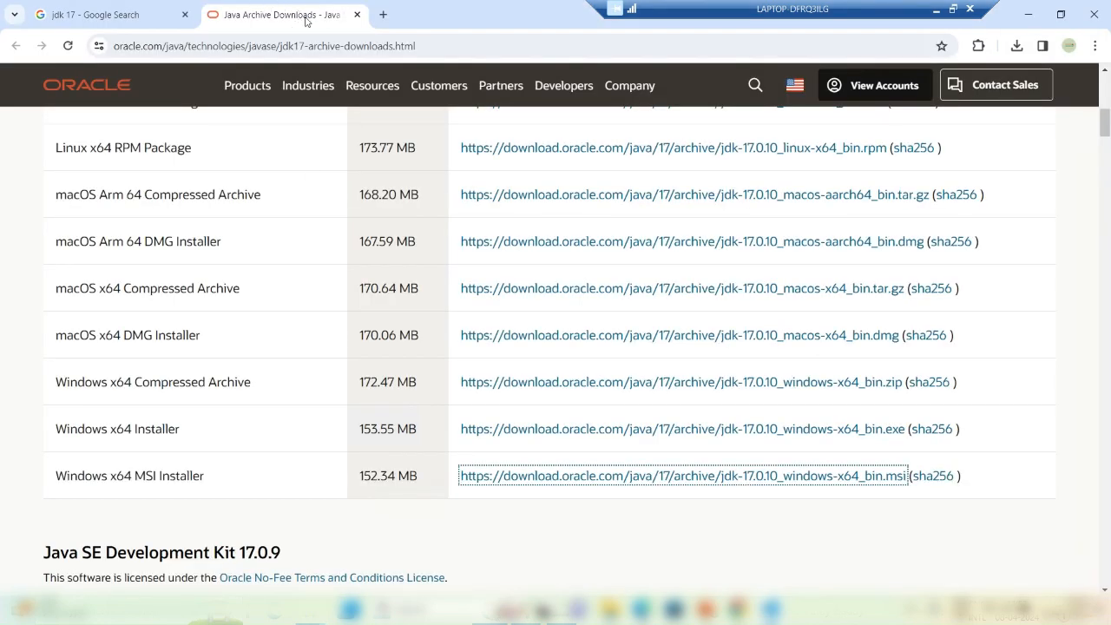
pyautogui.click(357, 14)
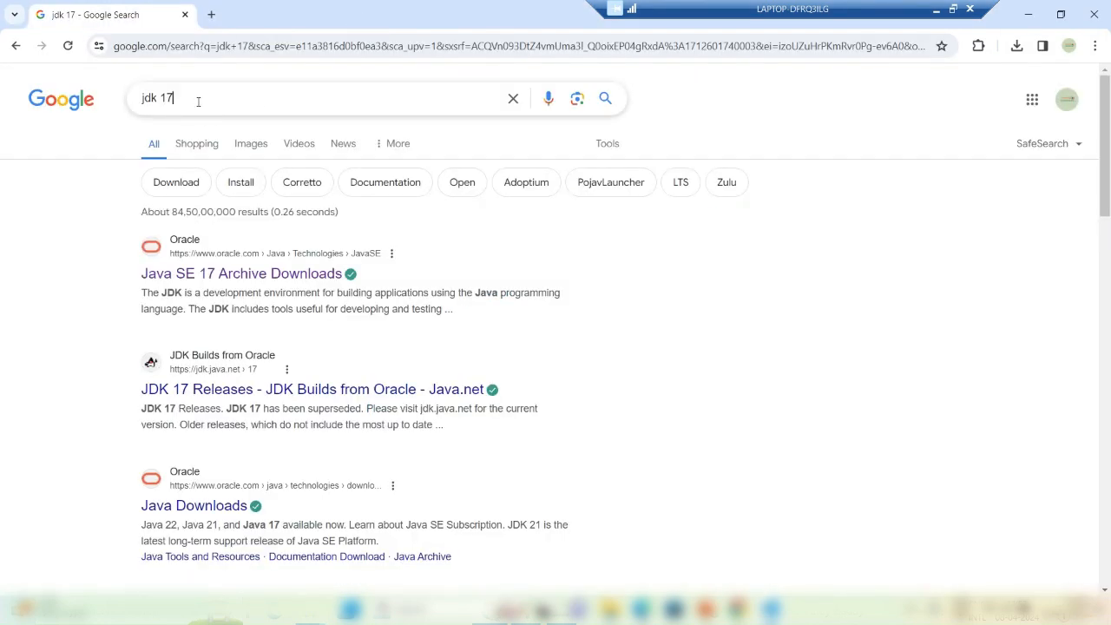
pyautogui.moveTo(198, 102); pyautogui.dragTo(80, 103)
pyautogui.write('insta')
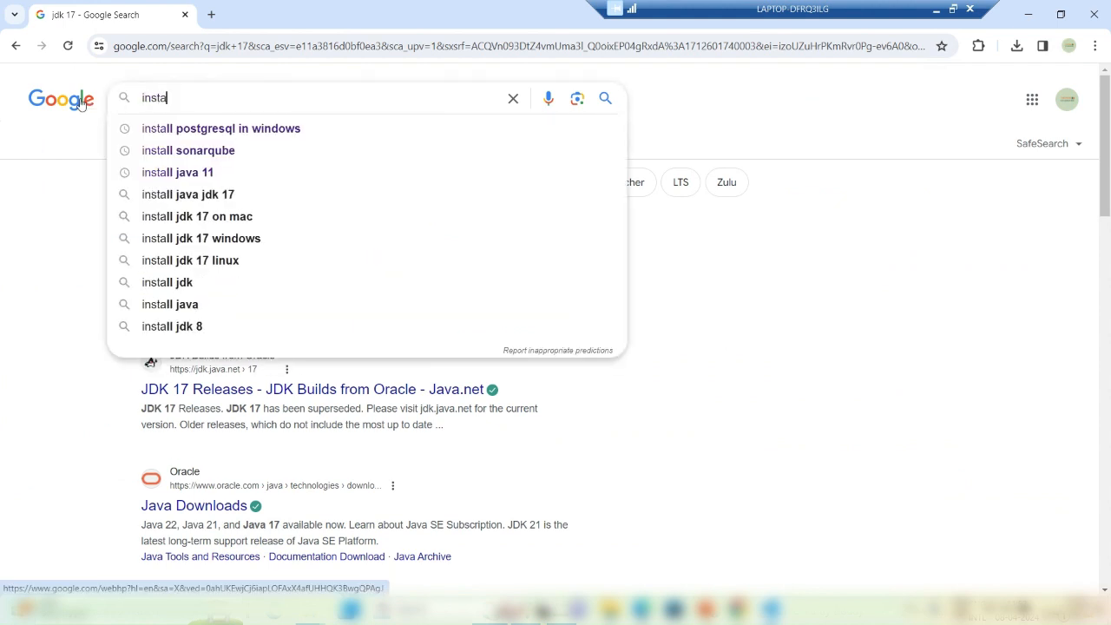
pyautogui.write('ll so')
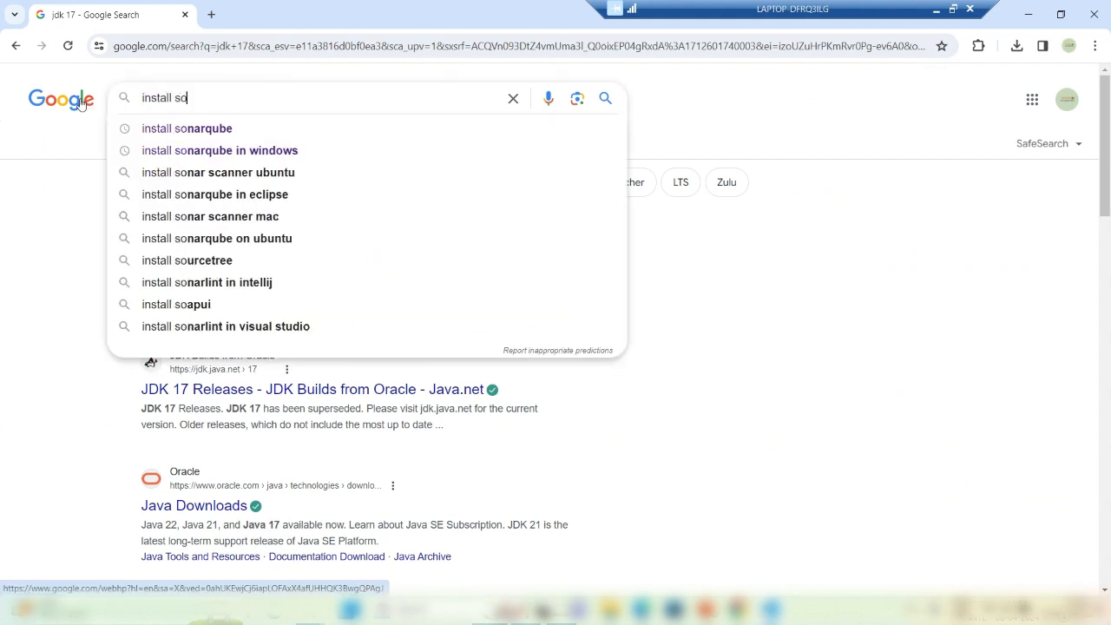
pyautogui.press('Down')
pyautogui.press('Down')
pyautogui.press('Return')
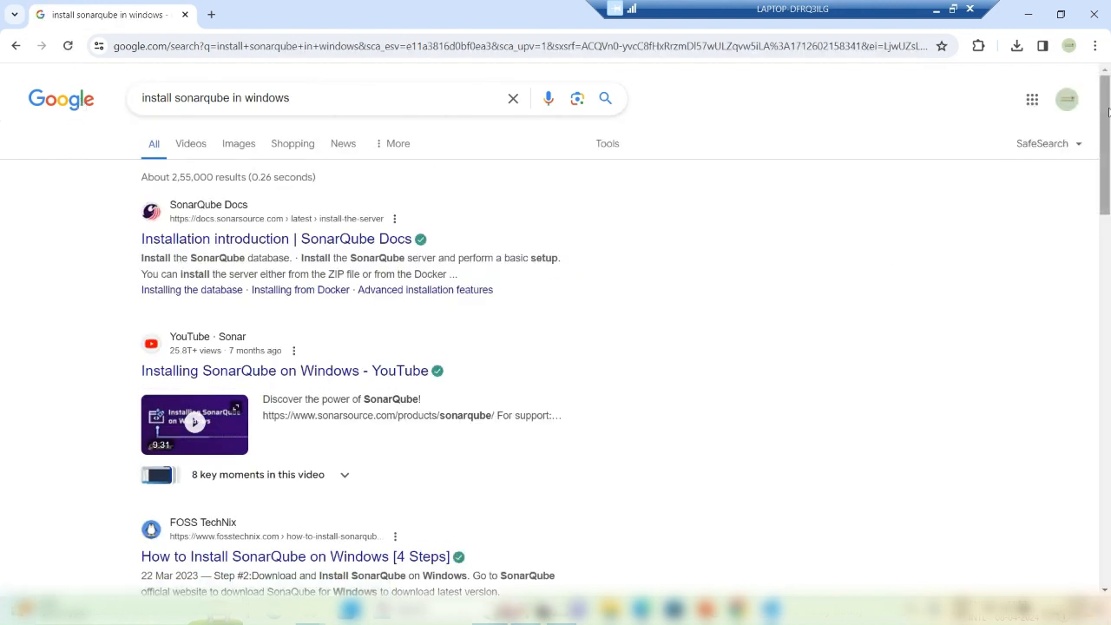
pyautogui.moveTo(1107, 112); pyautogui.dragTo(1105, 183)
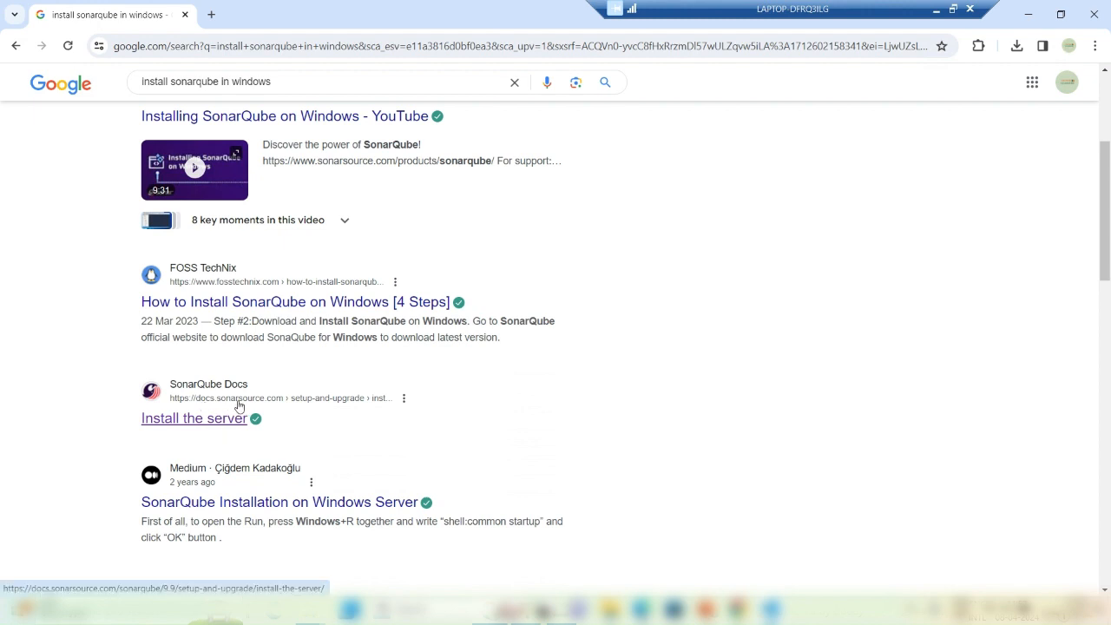
pyautogui.middleClick(228, 426)
# Step: Switch to the SonarQube 9.9 'Install the server' tab and scroll to the Instance components diagram
pyautogui.click(266, 10)
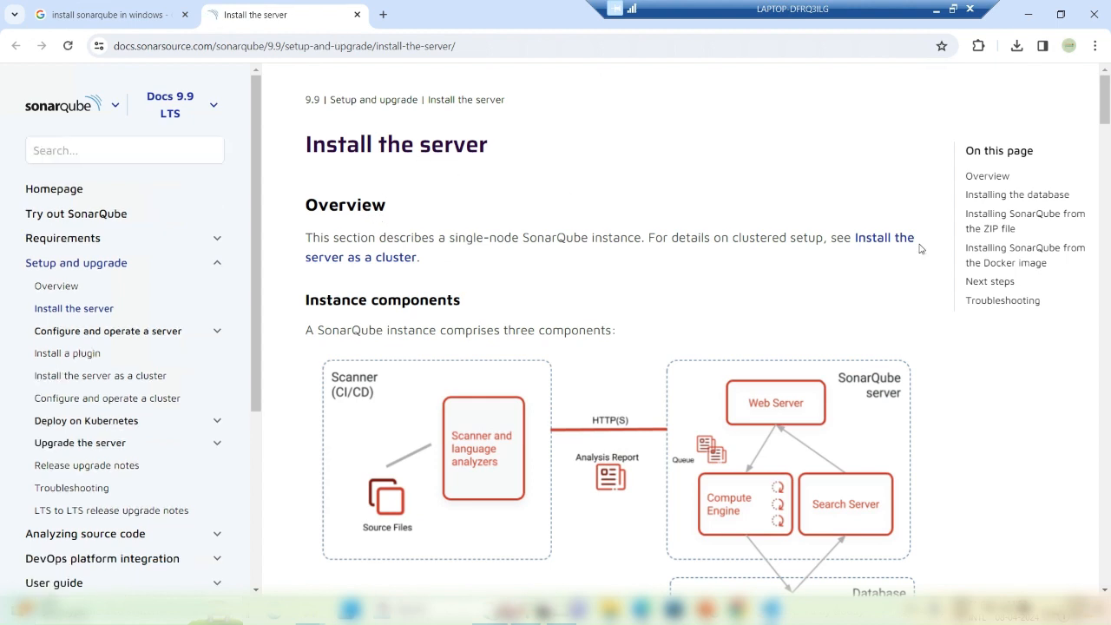
pyautogui.moveTo(1108, 104); pyautogui.dragTo(1108, 111)
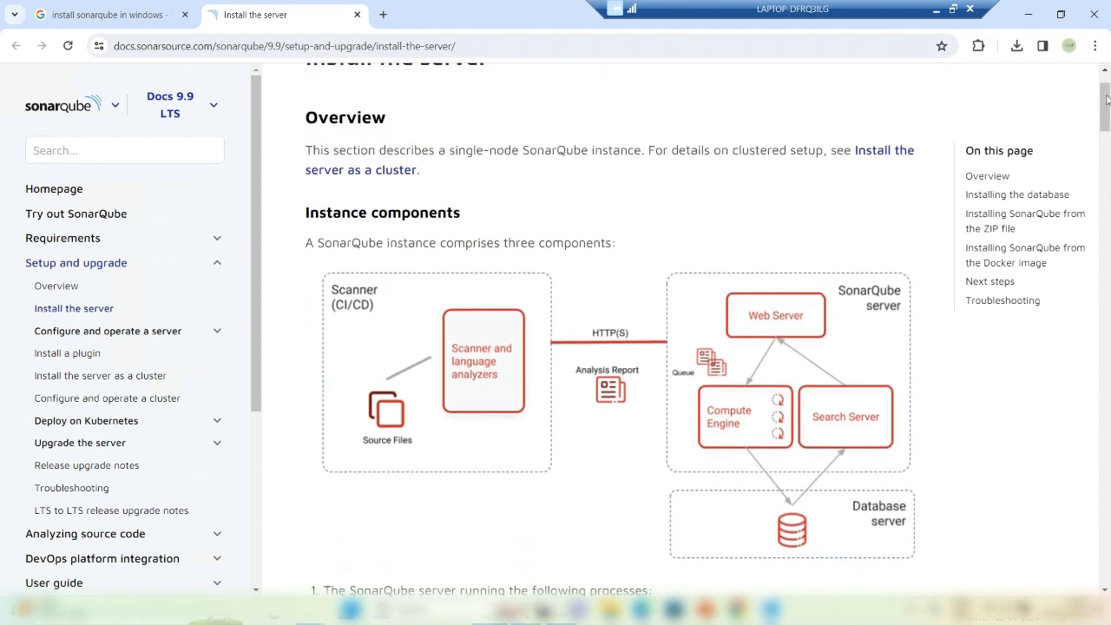
pyautogui.scroll(-1, 1106, 102)
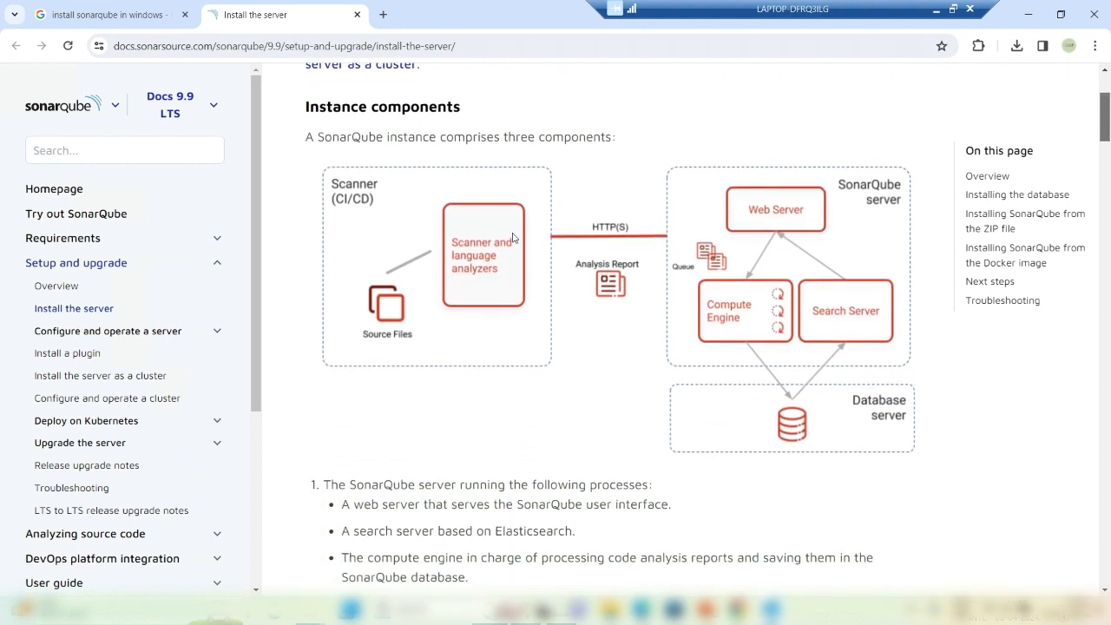
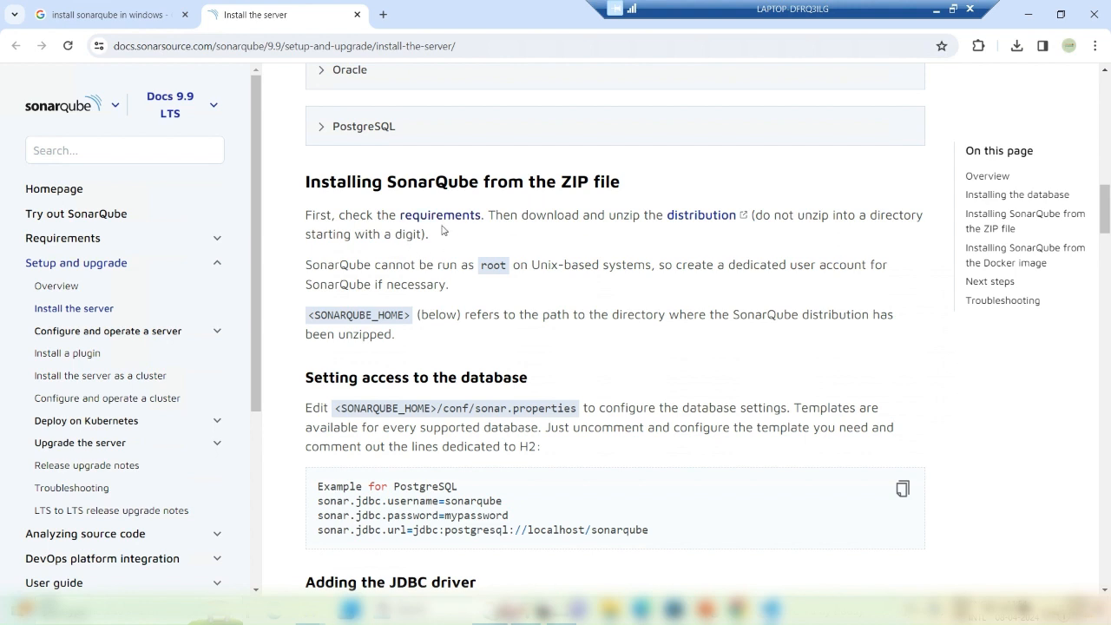
# Step: Open the SonarQube 'distribution' link from the ZIP install section in a new Download | SonarQube tab
pyautogui.click(675, 223)
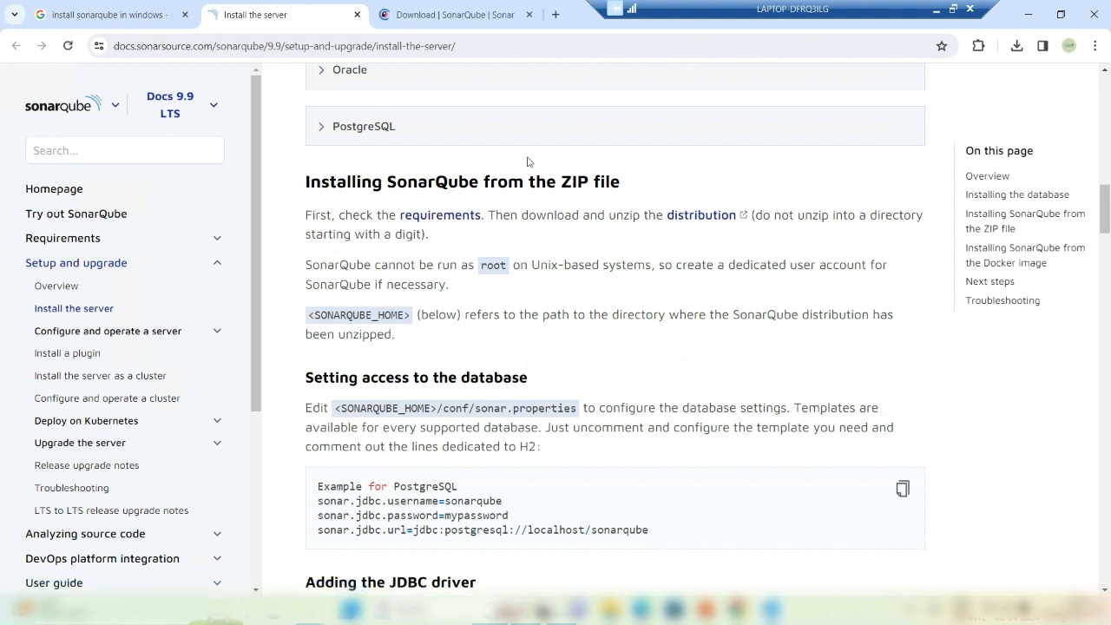
pyautogui.click(446, 17)
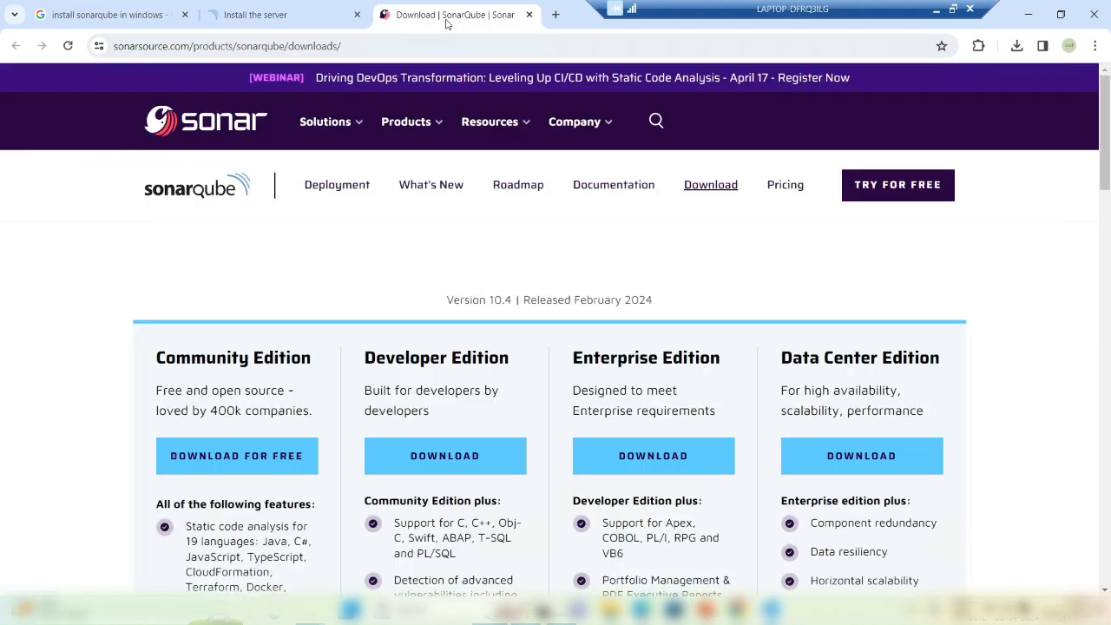
# Step: Download the free Community Edition as sonarqube-10.4.1.88267.zip (434 MB) and confirm it finished
pyautogui.moveTo(1107, 114); pyautogui.dragTo(1107, 124)
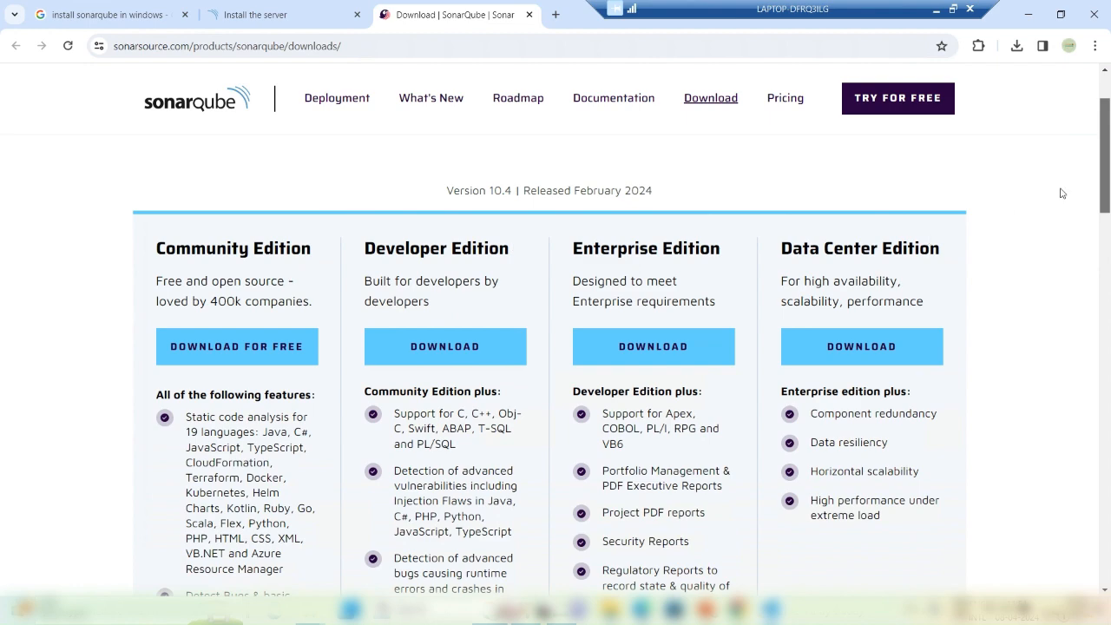
pyautogui.moveTo(1106, 167)
pyautogui.mouseDown()
pyautogui.moveTo(1106, 227)
pyautogui.moveTo(1106, 154)
pyautogui.mouseUp()
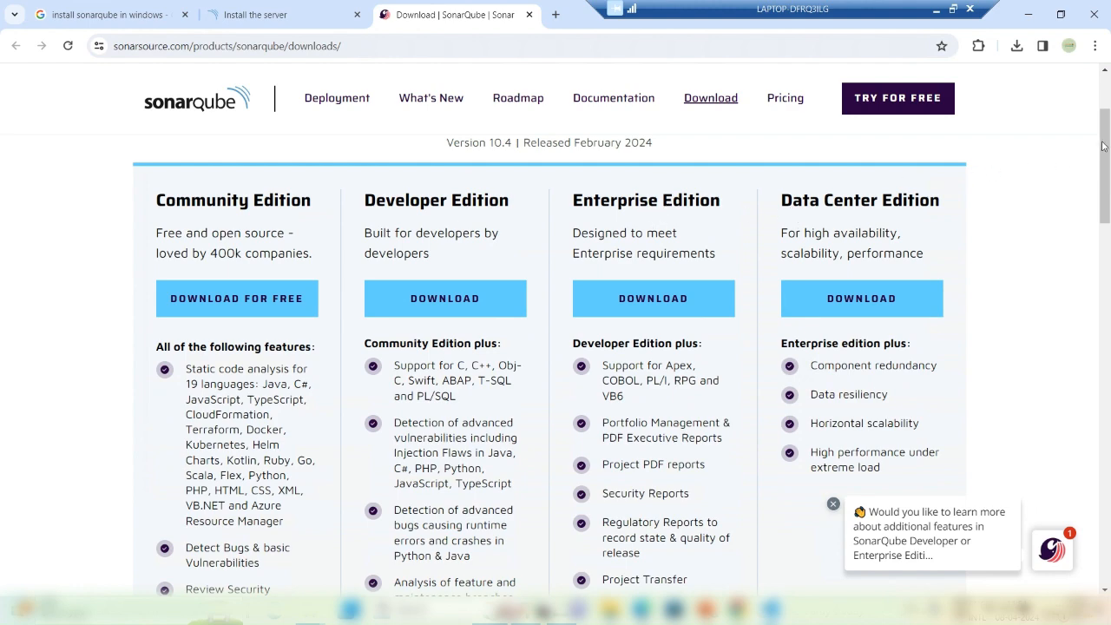
pyautogui.scroll(-1, 1104, 159)
pyautogui.moveTo(1104, 160)
pyautogui.mouseDown()
pyautogui.moveTo(1103, 217)
pyautogui.moveTo(1101, 169)
pyautogui.mouseUp()
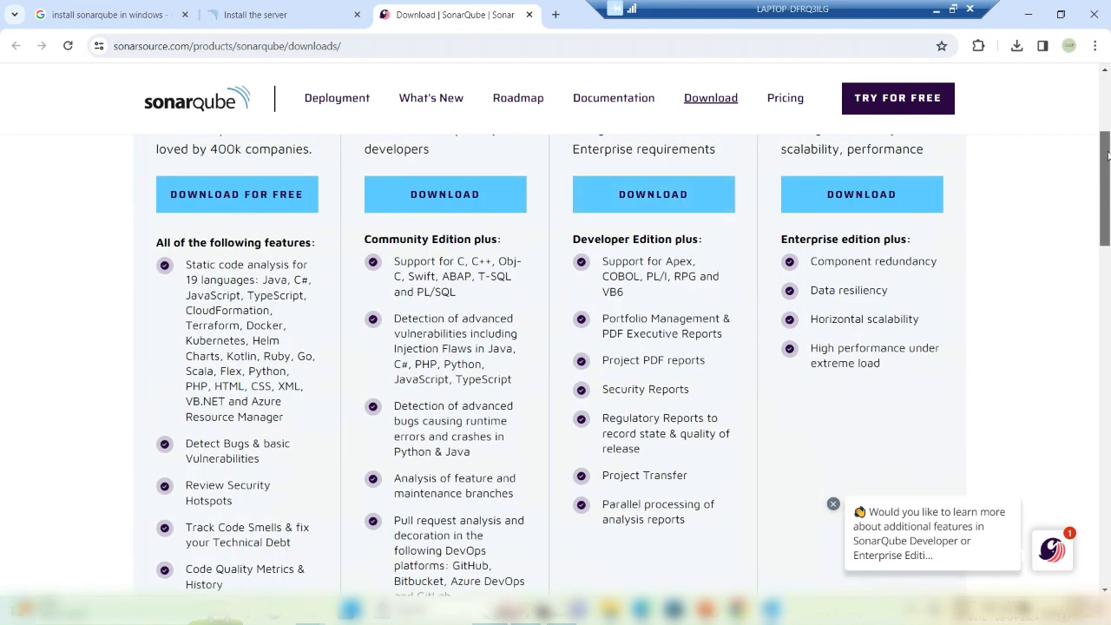
pyautogui.moveTo(1107, 154); pyautogui.dragTo(1105, 139)
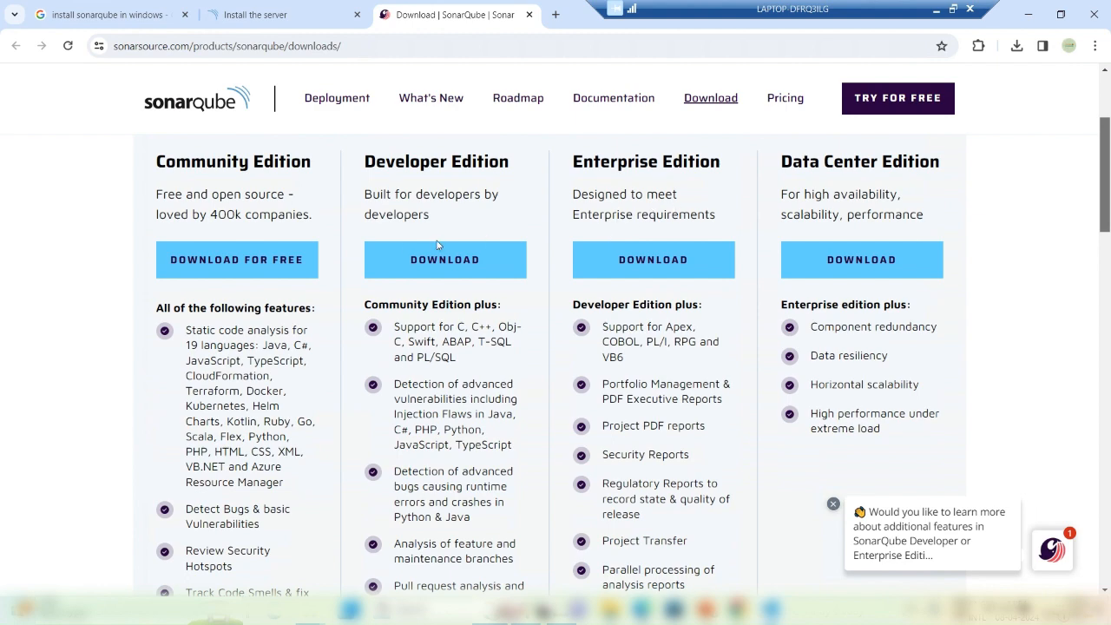
pyautogui.click(232, 273)
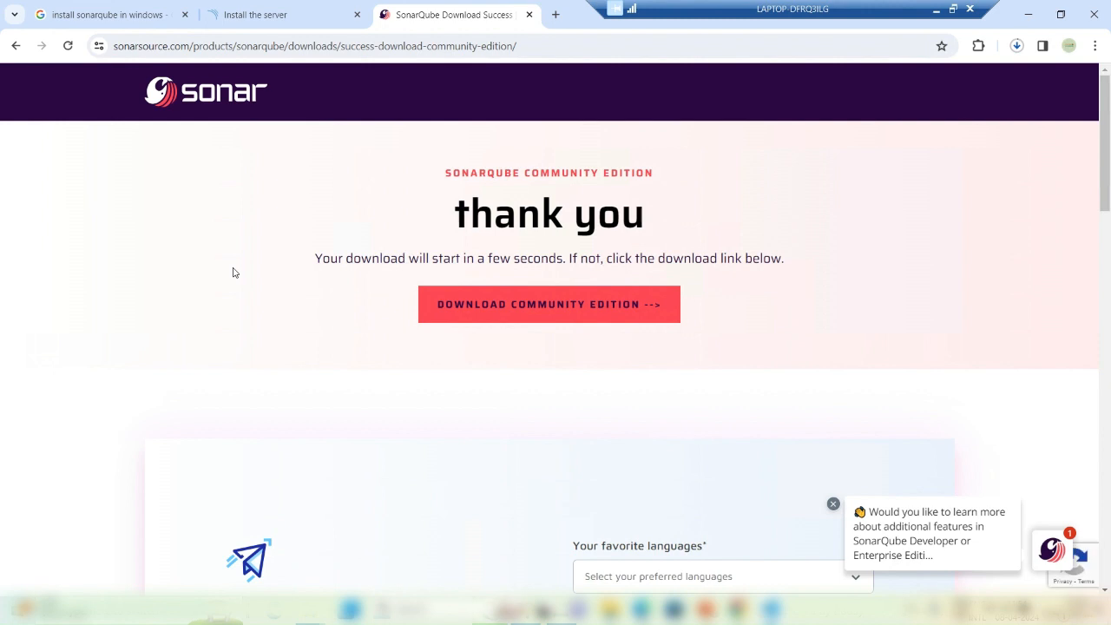
pyautogui.click(1016, 45)
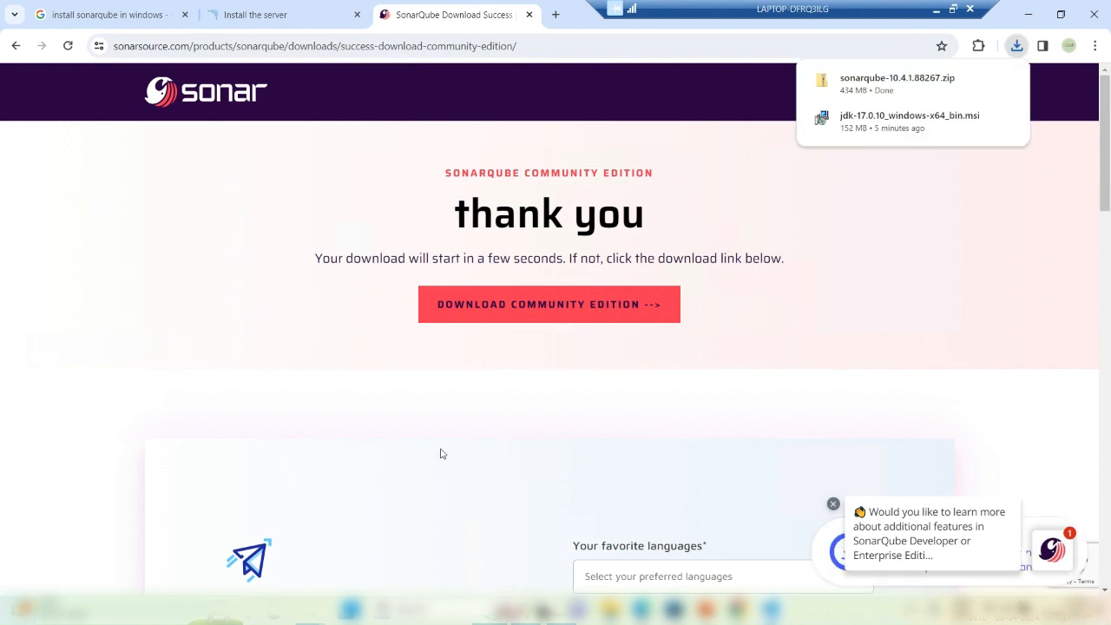
# Step: Extract the sonarqube zip in Downloads to its suggested folder
pyautogui.moveTo(313, 610)
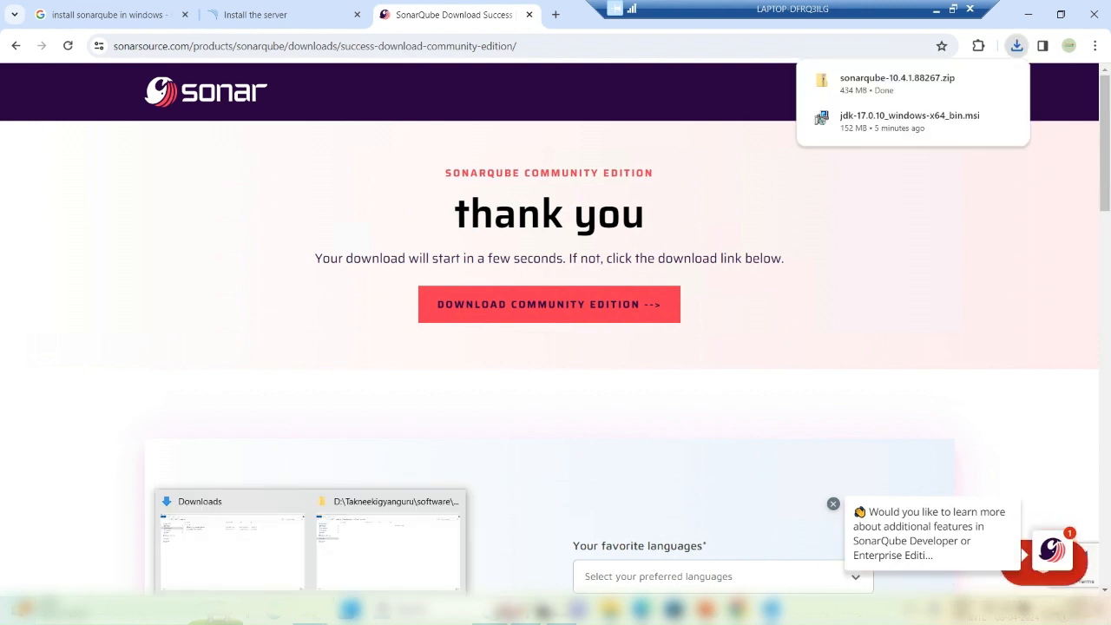
pyautogui.click(266, 572)
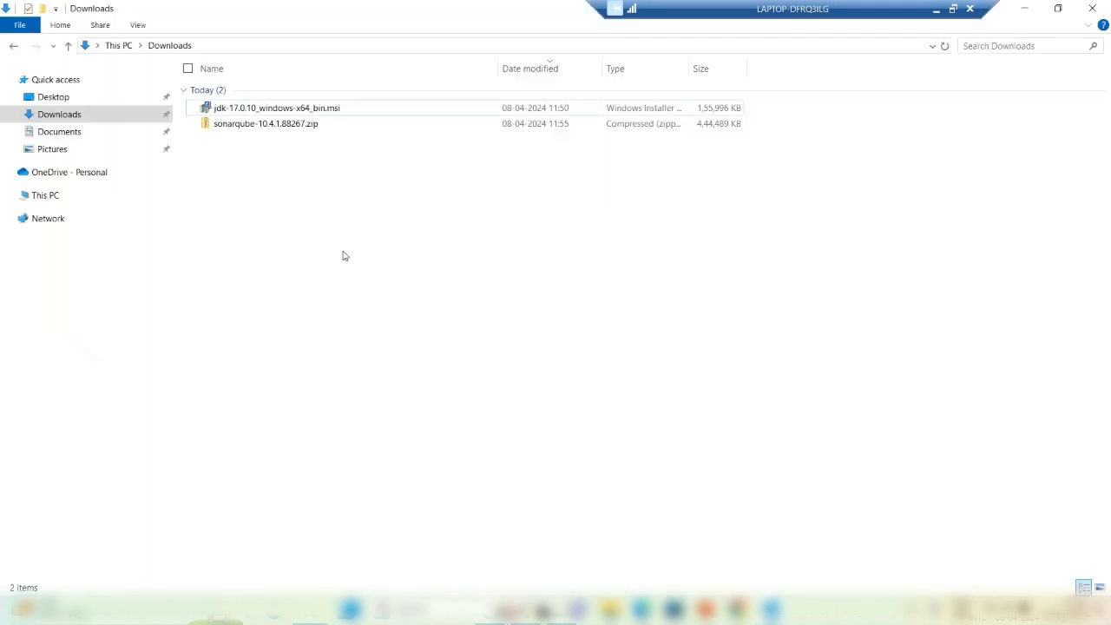
pyautogui.click(267, 129)
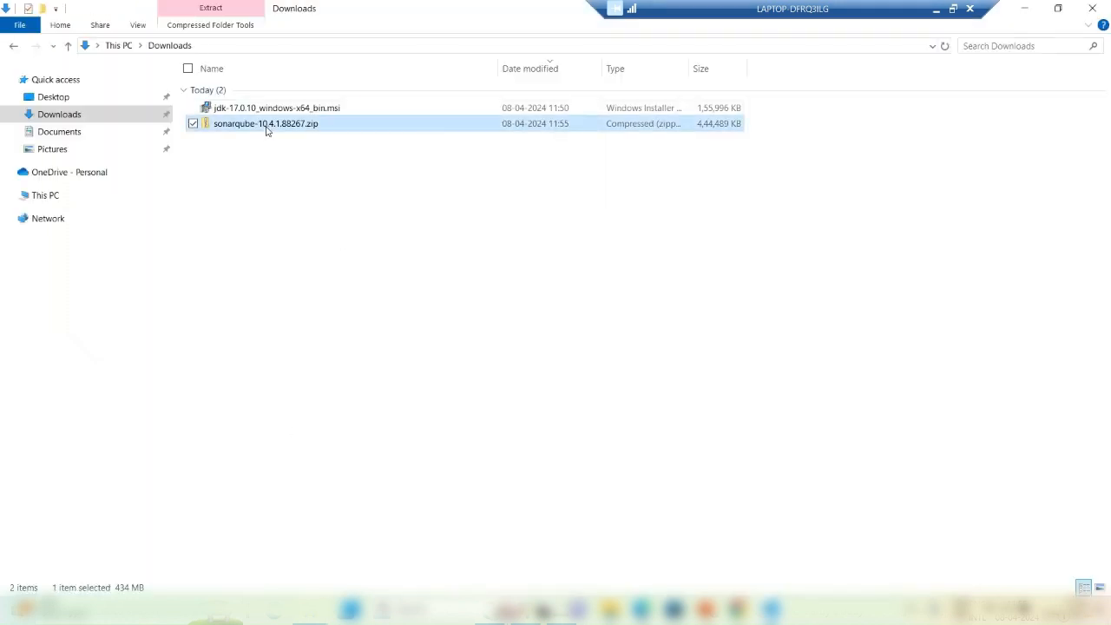
pyautogui.rightClick(267, 127)
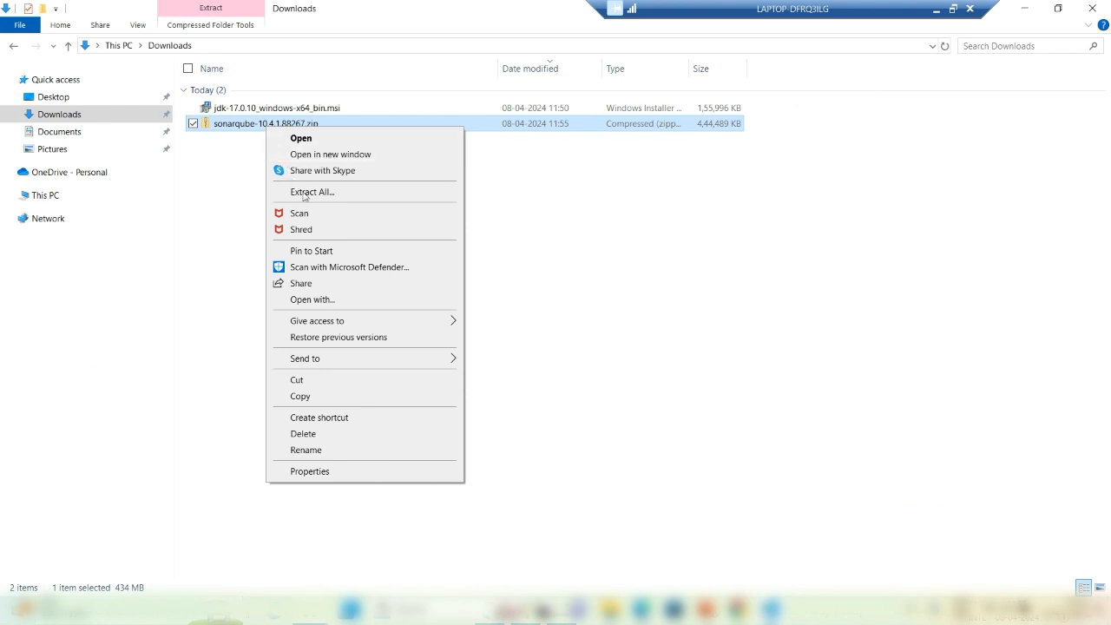
pyautogui.click(306, 194)
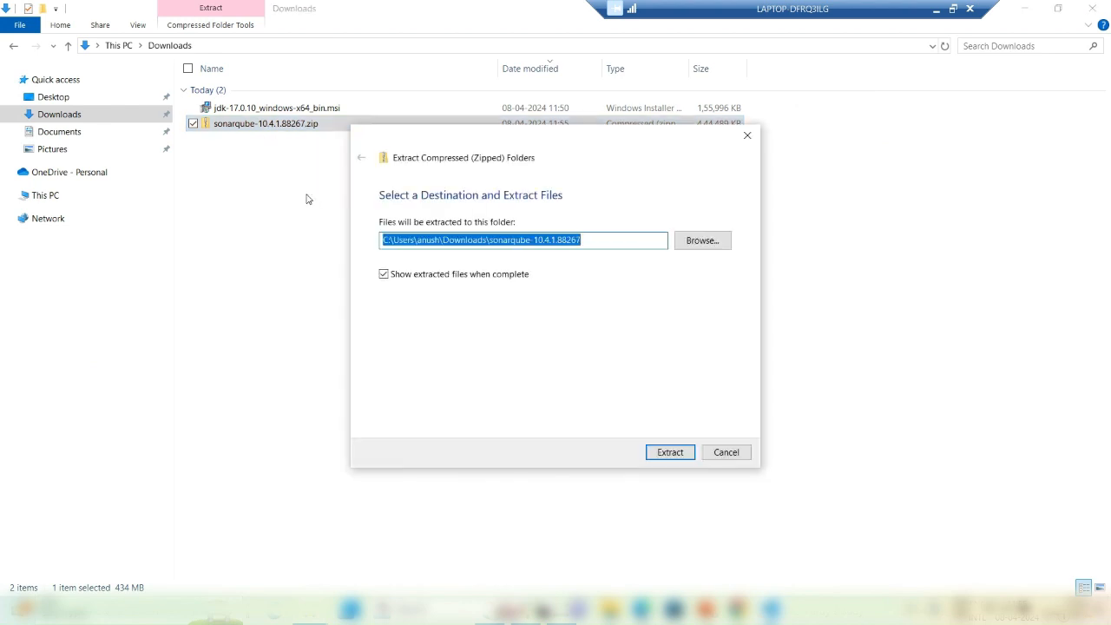
pyautogui.click(677, 455)
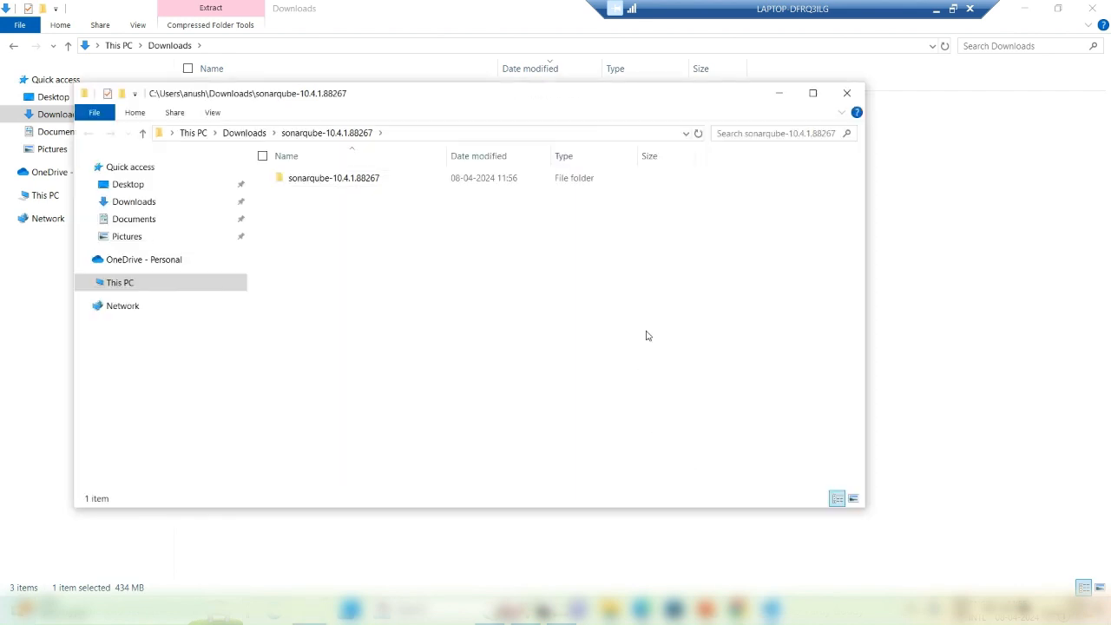
# Step: Select the extracted sonarqube-10.4.1.88267 folder and bring up the empty software\sonarqube folder on drive D
pyautogui.click(338, 182)
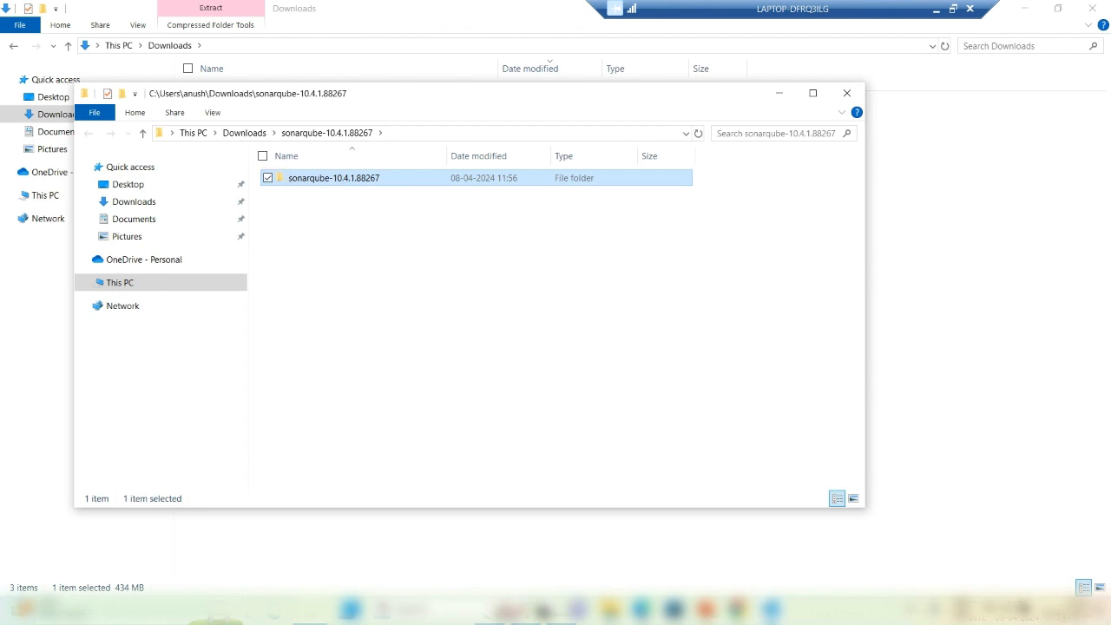
pyautogui.moveTo(318, 609)
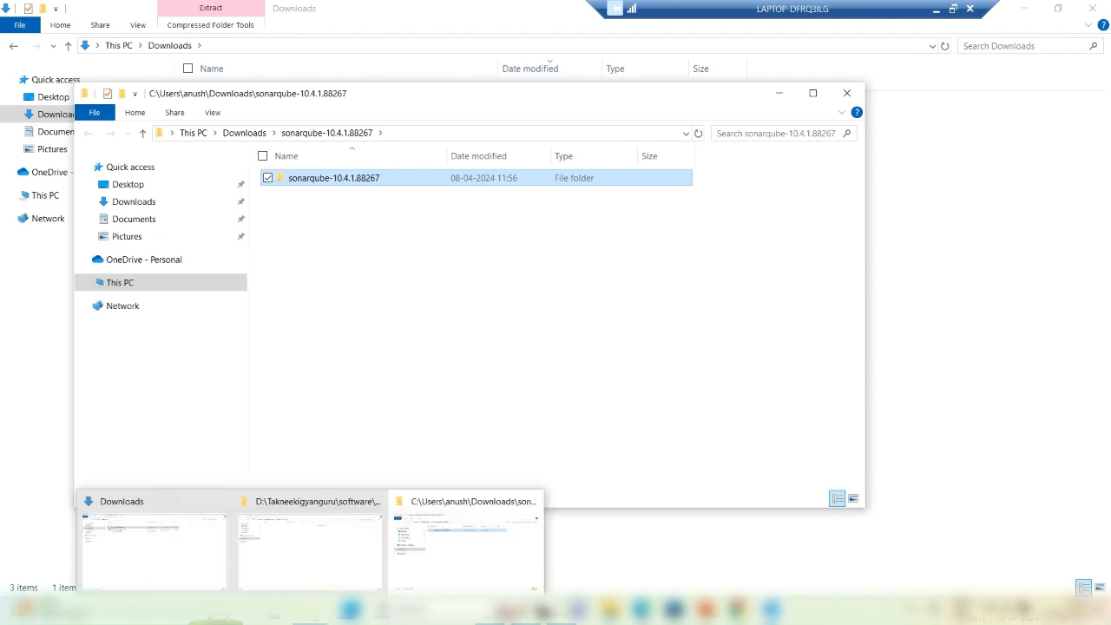
pyautogui.click(320, 555)
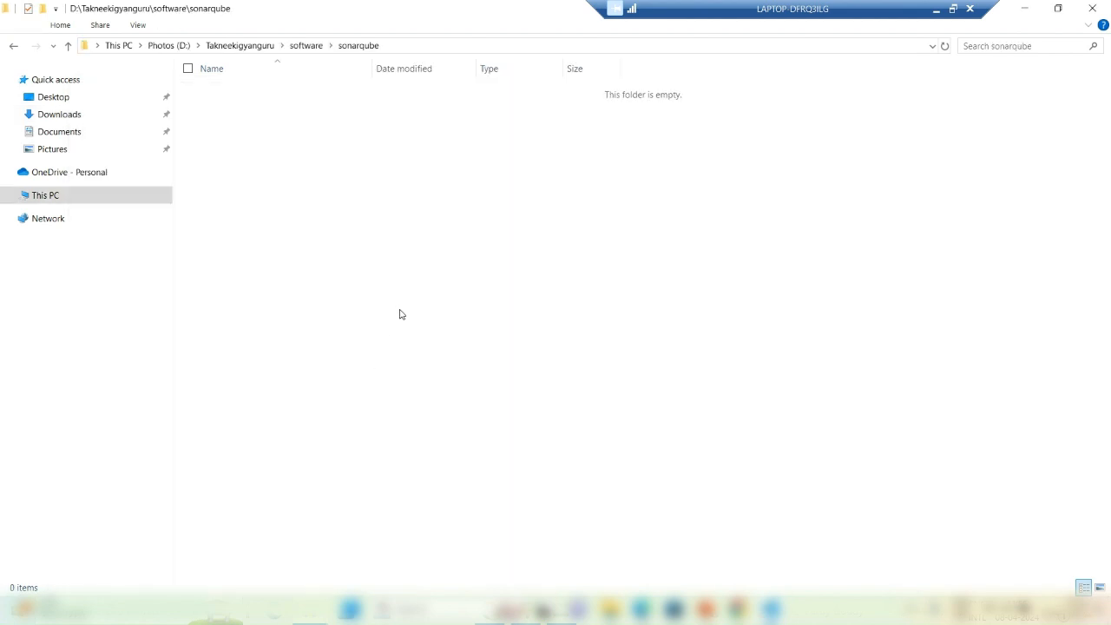
# Step: Paste sonarqube-10.4.1.88267 into software\sonarqube and open its conf\sonar.properties in Notepad
pyautogui.hotkey('ctrl', 'v')
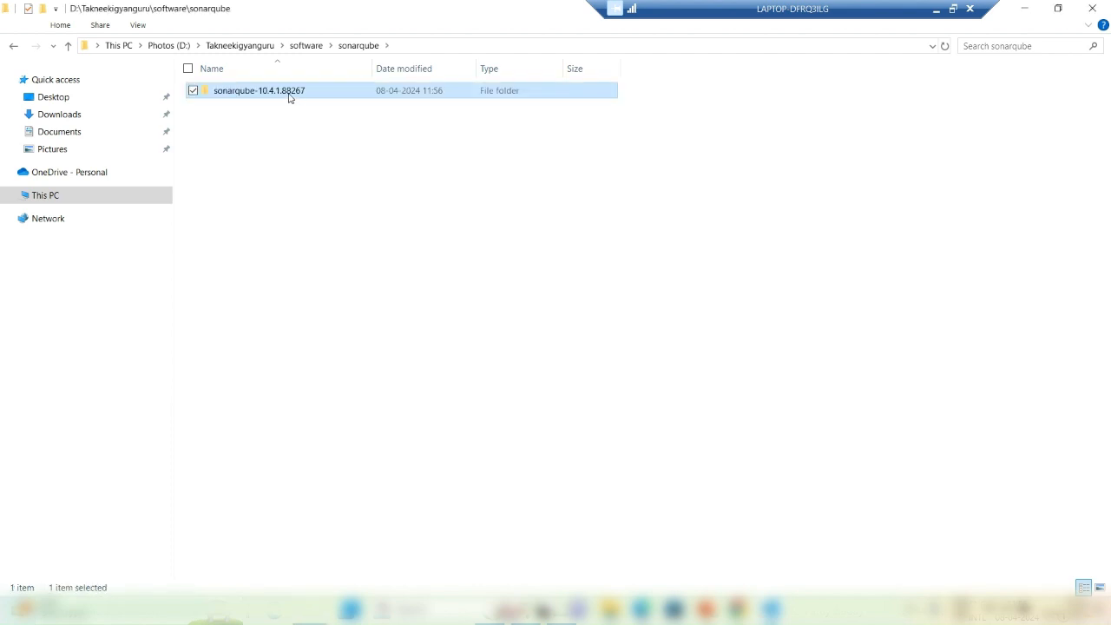
pyautogui.doubleClick(280, 91)
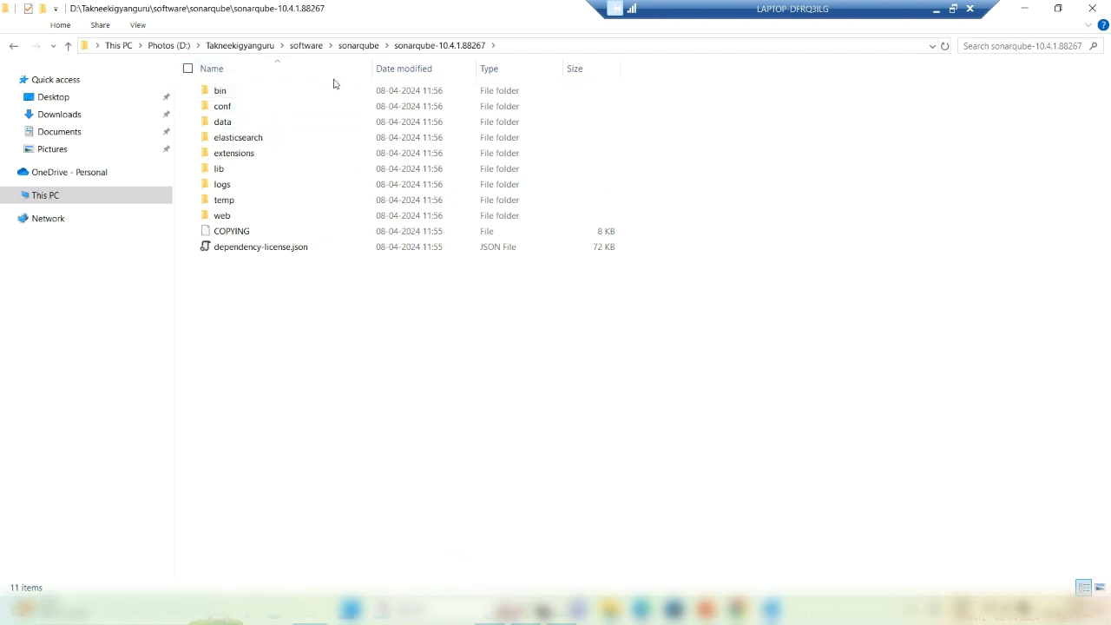
pyautogui.doubleClick(234, 109)
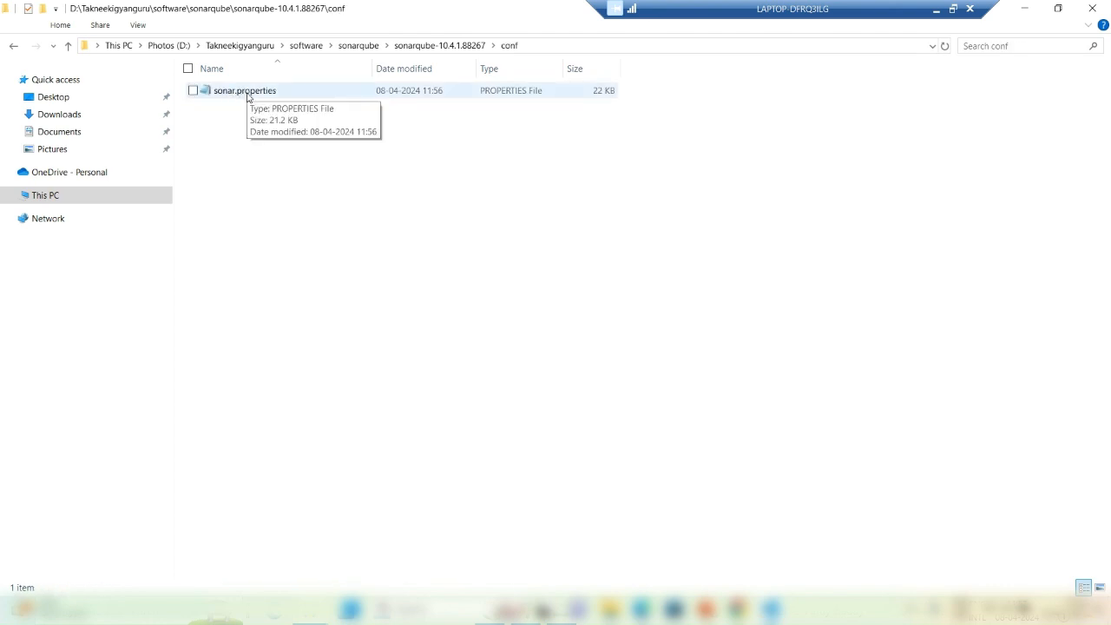
pyautogui.click(246, 96)
pyautogui.rightClick(247, 93)
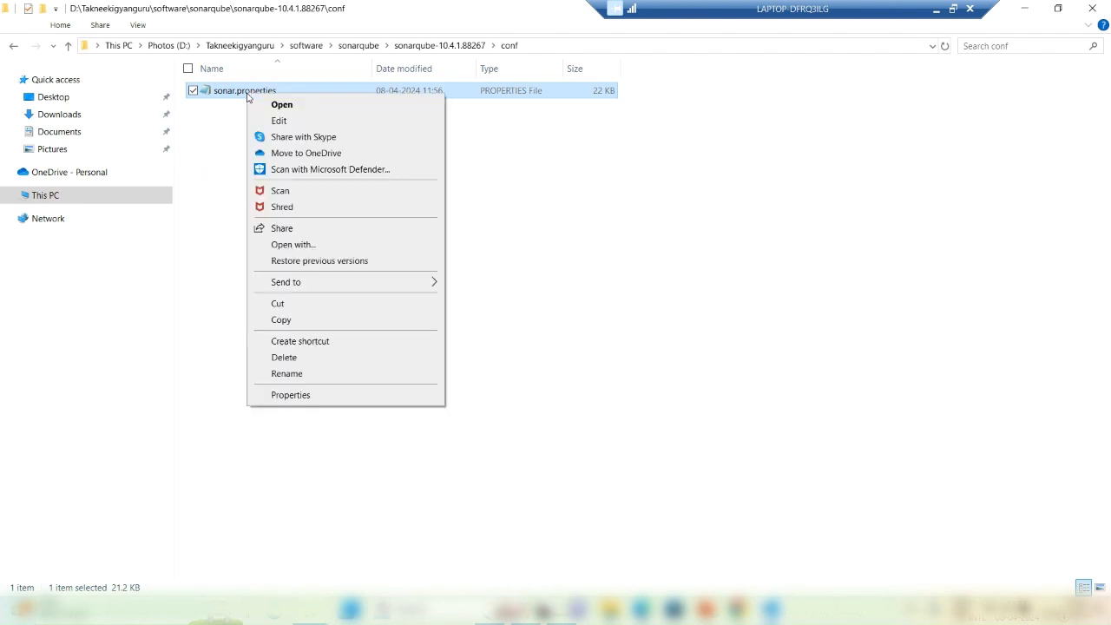
pyautogui.click(280, 121)
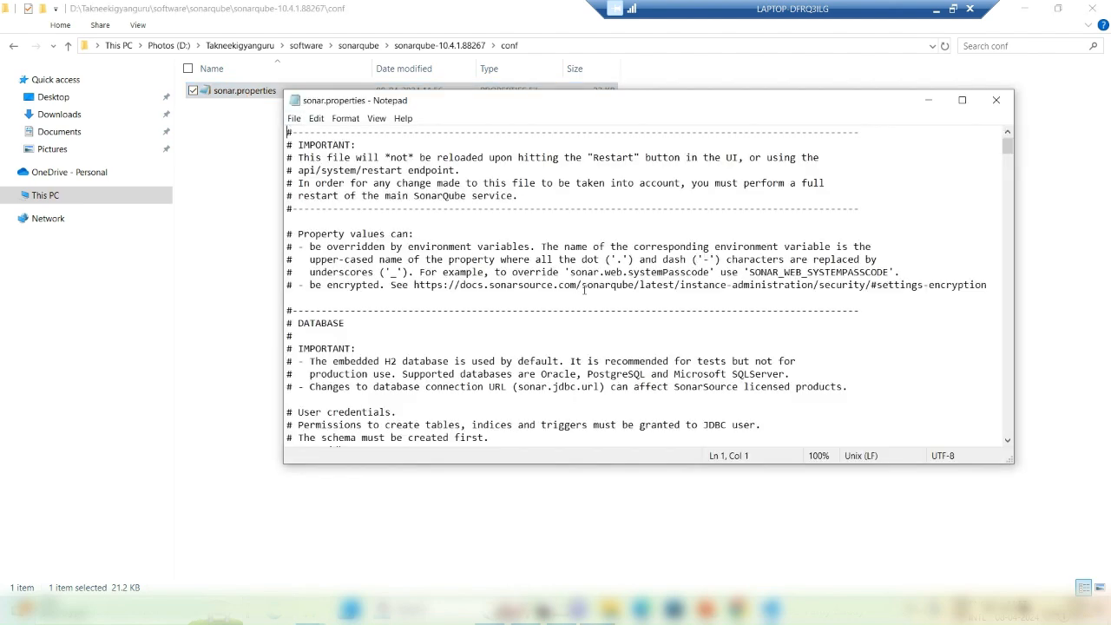
# Step: Move through the DATABASE section to the commented jdbc.url line under the 'PostgreSQL 11 or greater' header
pyautogui.click(1008, 441)
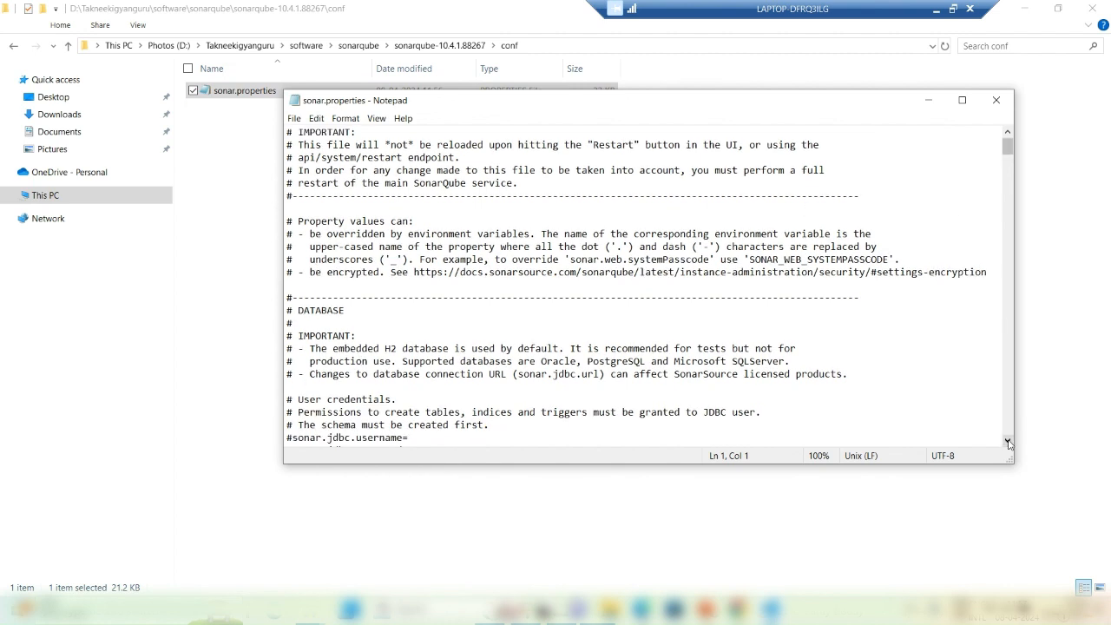
pyautogui.click(1008, 440)
pyautogui.click(1008, 441)
pyautogui.click(1007, 442)
pyautogui.click(303, 272)
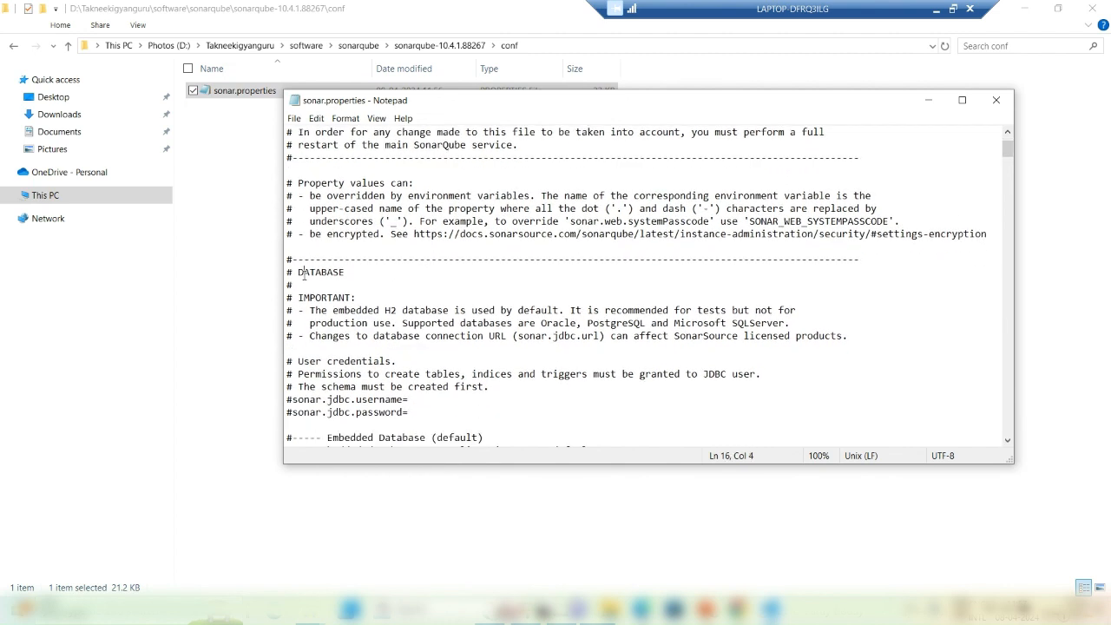
pyautogui.press('Down')
pyautogui.press('Down')
pyautogui.press('Down')
pyautogui.press('Down')
pyautogui.press('Down')
pyautogui.press('Down')
pyautogui.press('Down')
pyautogui.press('Up')
pyautogui.press('Up')
pyautogui.press('Down')
pyautogui.press('Down')
pyautogui.press('Down')
pyautogui.press('Down')
pyautogui.press('Down')
pyautogui.press('Down')
pyautogui.press('Down')
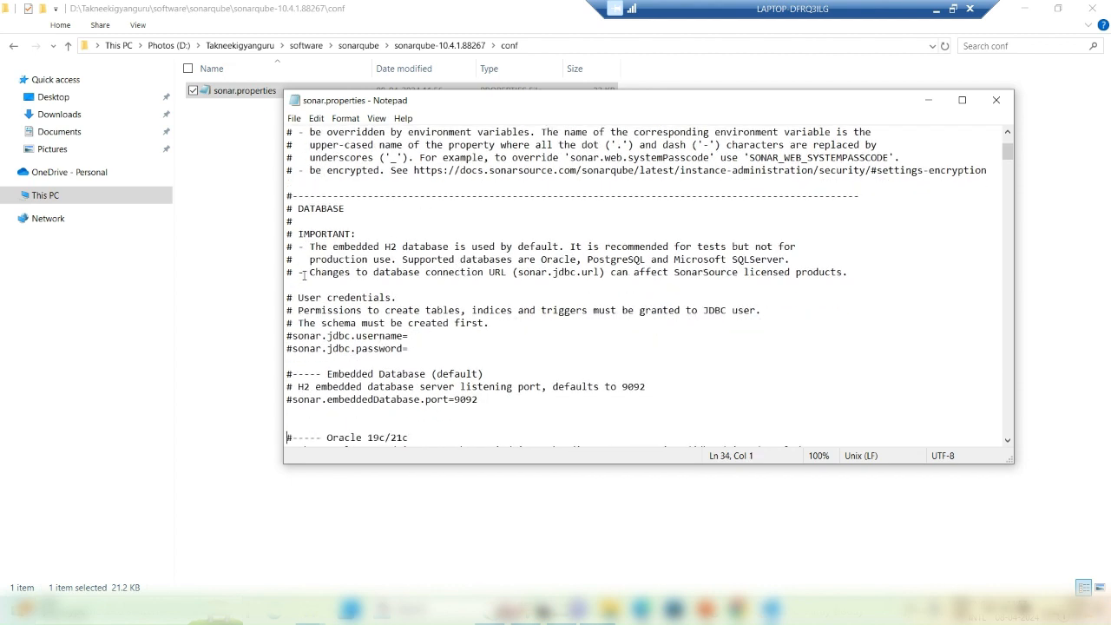
pyautogui.press('Up')
pyautogui.press('Up')
pyautogui.press('Up')
pyautogui.press('Up')
pyautogui.press('Up')
pyautogui.press('Down')
pyautogui.press('Down')
pyautogui.press('Down')
pyautogui.press('Down')
pyautogui.press('Down')
pyautogui.press('Down')
pyautogui.press('Down')
pyautogui.press('Down')
pyautogui.press('Down')
pyautogui.press('Down')
pyautogui.press('Down')
pyautogui.press('Down')
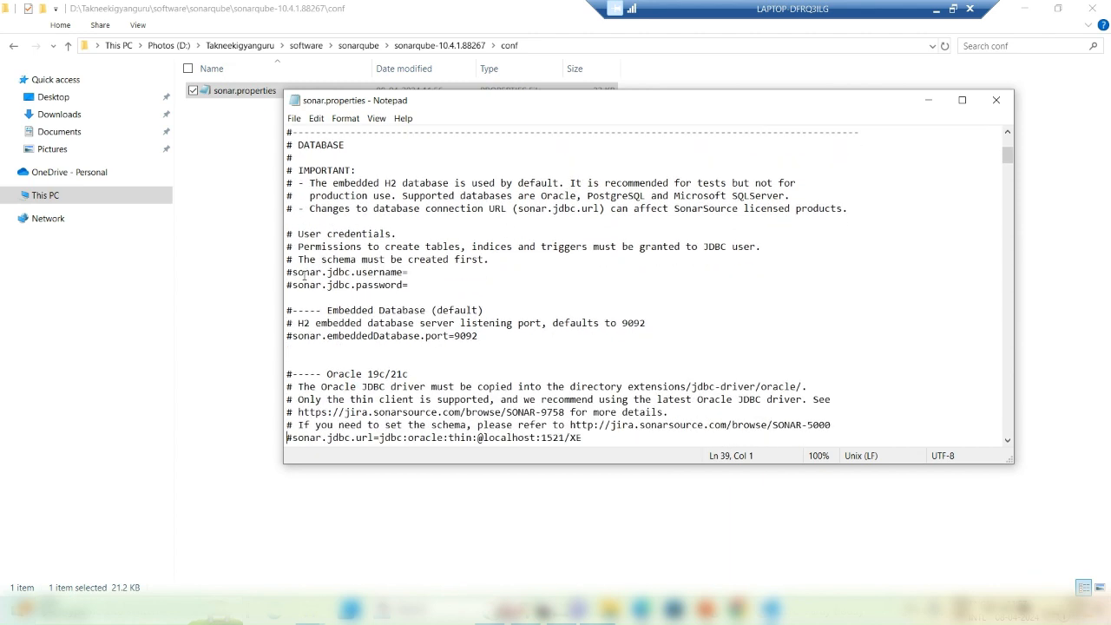
pyautogui.press('Down')
pyautogui.press('Down')
pyautogui.press('Down')
pyautogui.press('Down')
pyautogui.press('Down')
pyautogui.press('Down')
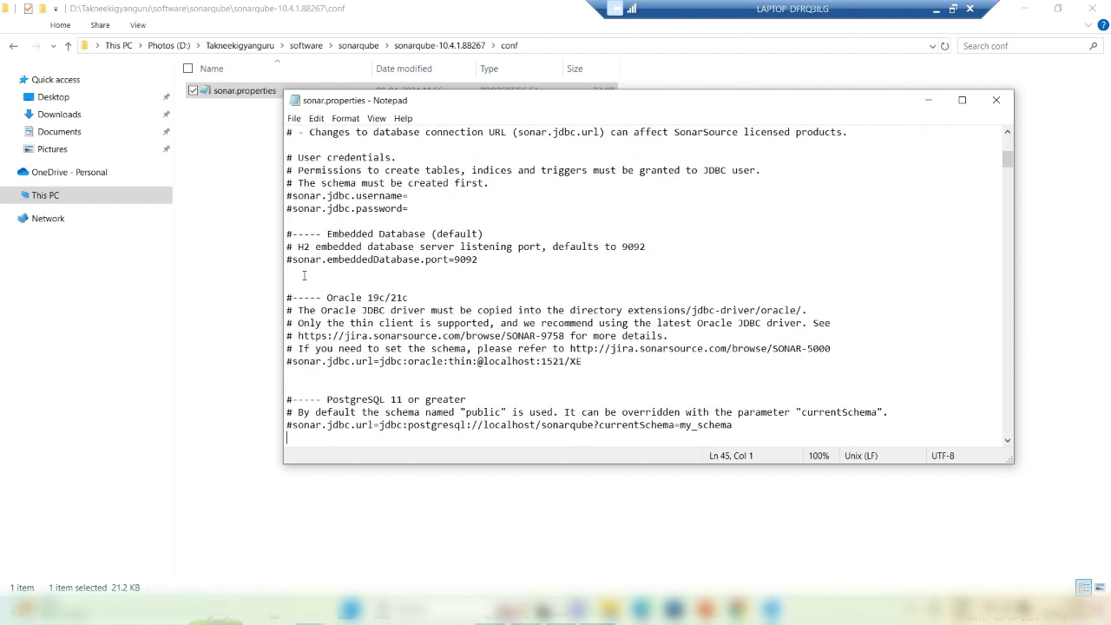
pyautogui.press('Down')
pyautogui.press('Down')
pyautogui.press('Down')
pyautogui.press('Down')
pyautogui.press('Down')
pyautogui.press('Up')
pyautogui.press('Up')
pyautogui.press('Up')
pyautogui.press('Up')
pyautogui.press('Up')
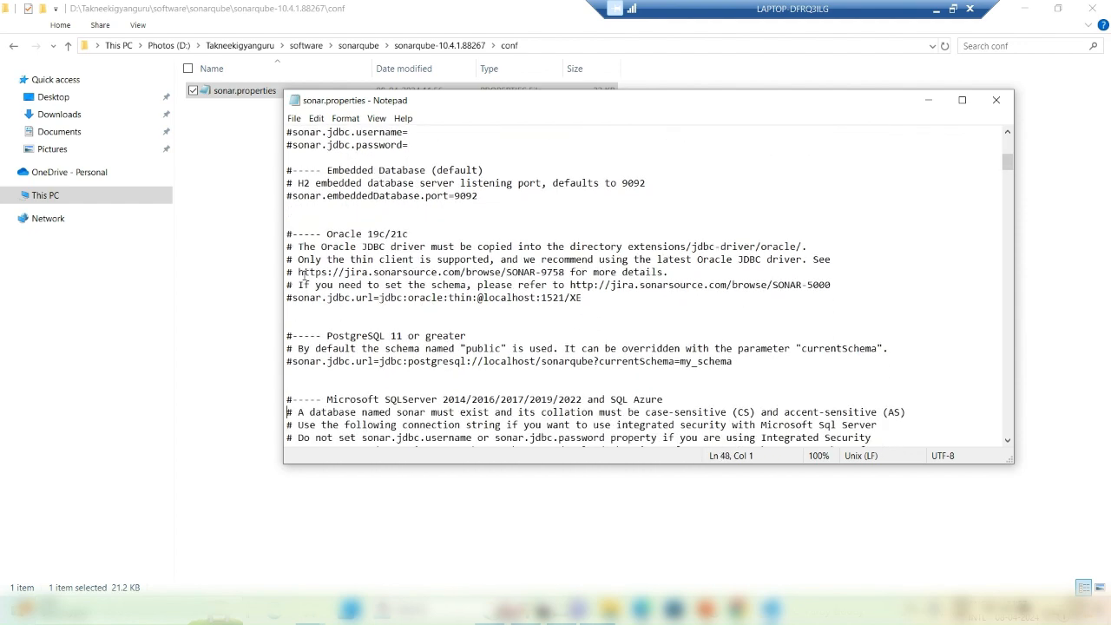
pyautogui.press('Up')
pyautogui.press('Down')
pyautogui.press('Down')
# Step: Uncomment the PostgreSQL line and remove '?currentSchema=my_schema', leaving jdbc:postgresql://localhost/sonarqube
pyautogui.press('Delete')
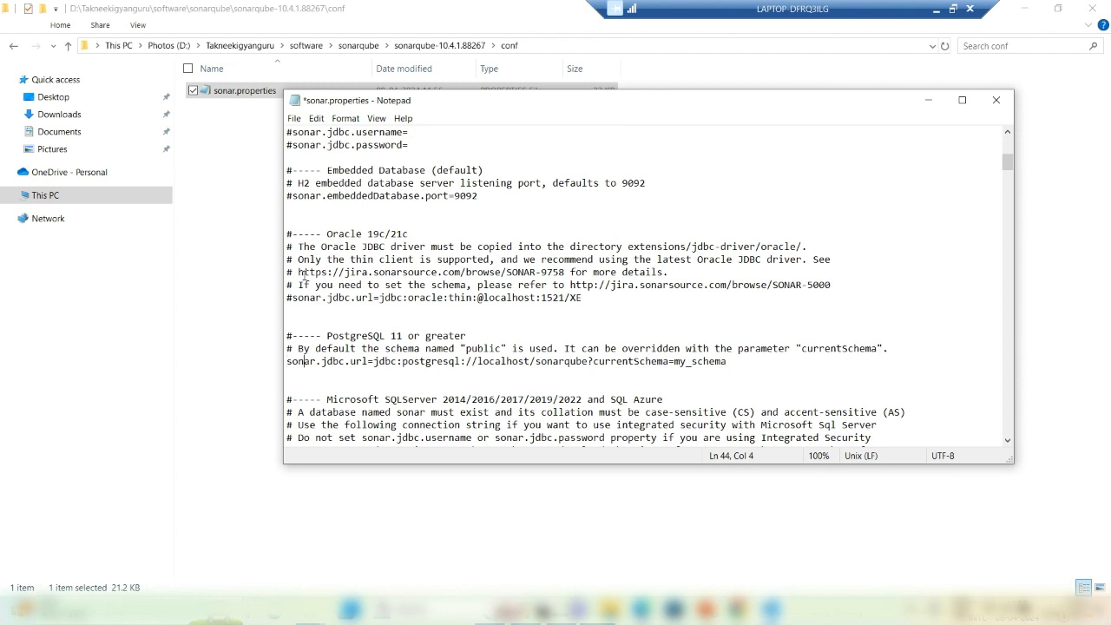
pyautogui.press('Right')
pyautogui.press('Right')
pyautogui.press('Right')
pyautogui.press('Right')
pyautogui.press('Right')
pyautogui.press('Right')
pyautogui.press('Right')
pyautogui.press('Right')
pyautogui.press('Right')
pyautogui.press('Right')
pyautogui.press('Right')
pyautogui.press('Left')
pyautogui.press('Left')
pyautogui.press('Left')
pyautogui.press('Left')
pyautogui.press('Left')
pyautogui.press('Left')
pyautogui.press('Left')
pyautogui.press('Right')
pyautogui.press('Right')
pyautogui.press('Right')
pyautogui.press('Right')
pyautogui.press('Right')
pyautogui.press('Right')
pyautogui.press('Delete')
pyautogui.press('Delete')
pyautogui.press('Delete')
pyautogui.press('Delete')
pyautogui.press('Delete')
pyautogui.press('Delete')
pyautogui.press('Delete')
pyautogui.press('Delete')
pyautogui.press('Delete')
pyautogui.press('Delete')
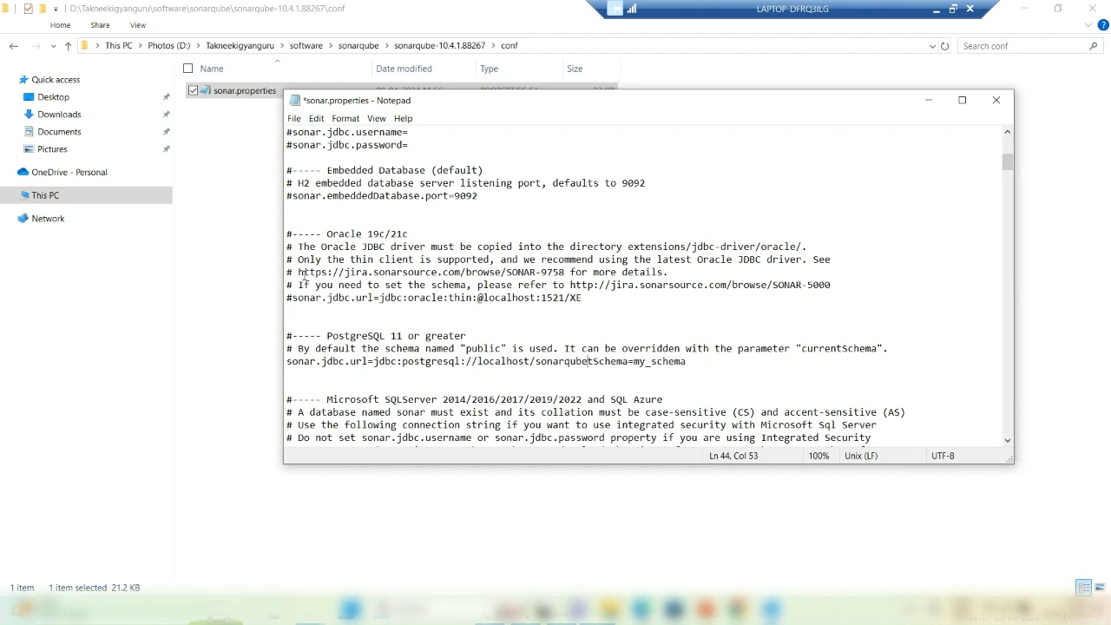
pyautogui.press('Delete')
pyautogui.press('Delete')
pyautogui.press('Delete')
pyautogui.press('Delete')
pyautogui.press('Delete')
pyautogui.press('Delete')
pyautogui.press('Delete')
pyautogui.press('Delete')
pyautogui.press('Delete')
pyautogui.press('Delete')
pyautogui.press('Delete')
pyautogui.press('Delete')
pyautogui.press('Delete')
pyautogui.press('Delete')
pyautogui.click(548, 361)
pyautogui.press('Up')
pyautogui.press('Up')
pyautogui.press('Up')
pyautogui.press('Up')
pyautogui.press('Up')
pyautogui.press('Up')
pyautogui.press('Up')
pyautogui.press('Up')
pyautogui.press('Up')
pyautogui.press('Up')
pyautogui.press('Up')
pyautogui.press('Up')
pyautogui.press('Up')
pyautogui.press('Up')
pyautogui.press('Up')
pyautogui.press('Up')
pyautogui.press('Up')
pyautogui.press('Up')
pyautogui.press('Up')
pyautogui.press('Up')
pyautogui.press('Up')
pyautogui.press('Up')
pyautogui.press('Up')
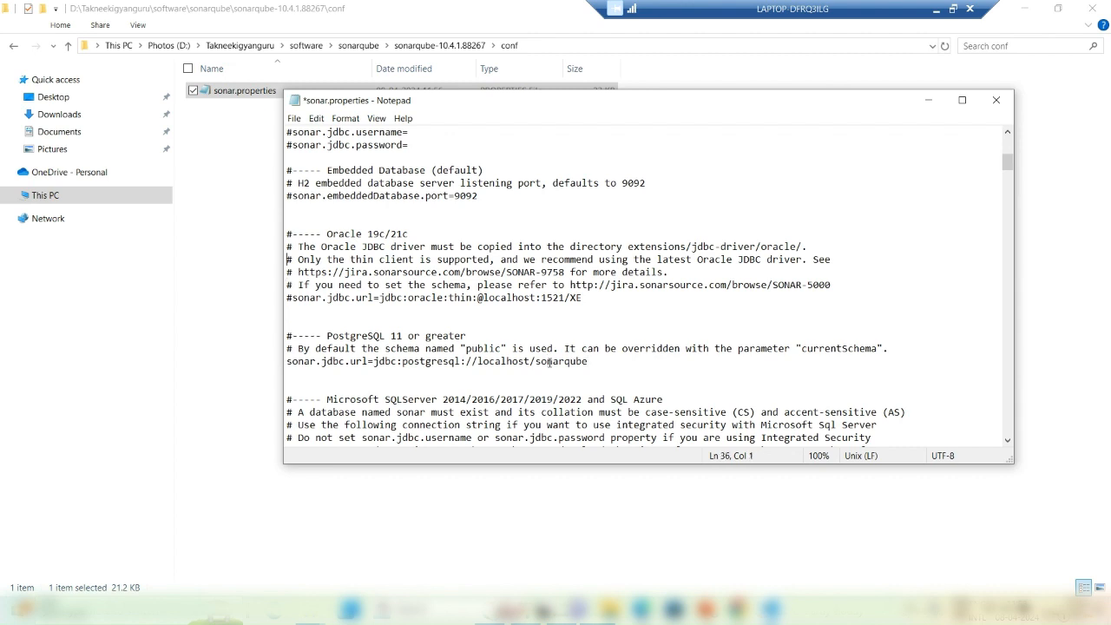
# Step: Uncomment the sonar.jdbc.username and sonar.jdbc.password lines
pyautogui.press('Down')
pyautogui.press('Down')
pyautogui.press('Down')
pyautogui.press('Down')
pyautogui.press('Down')
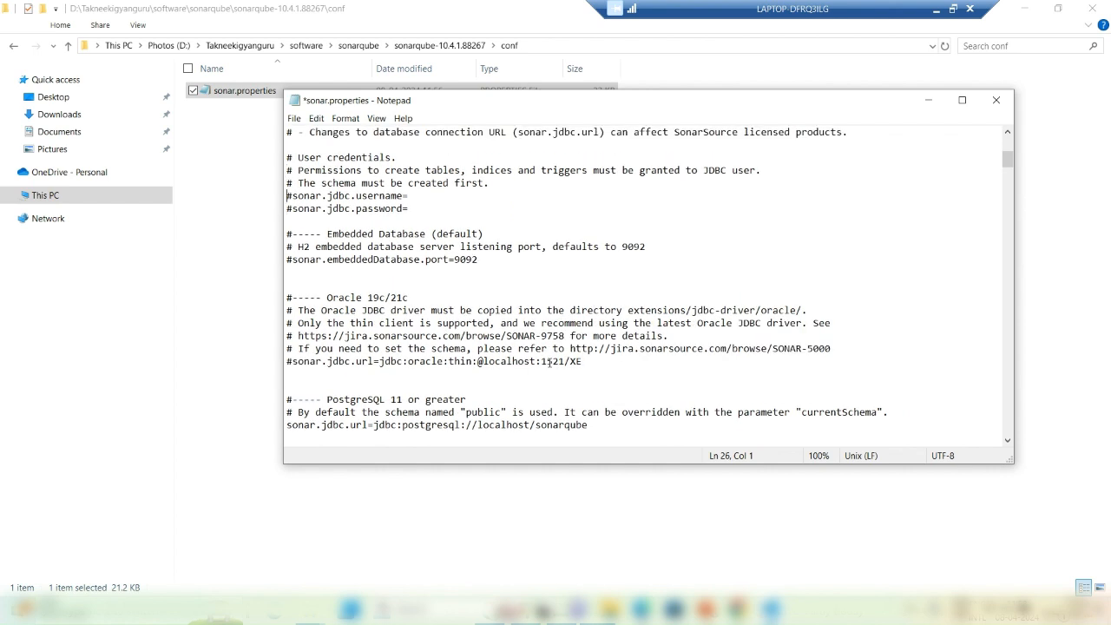
pyautogui.press('Delete')
pyautogui.press('Down')
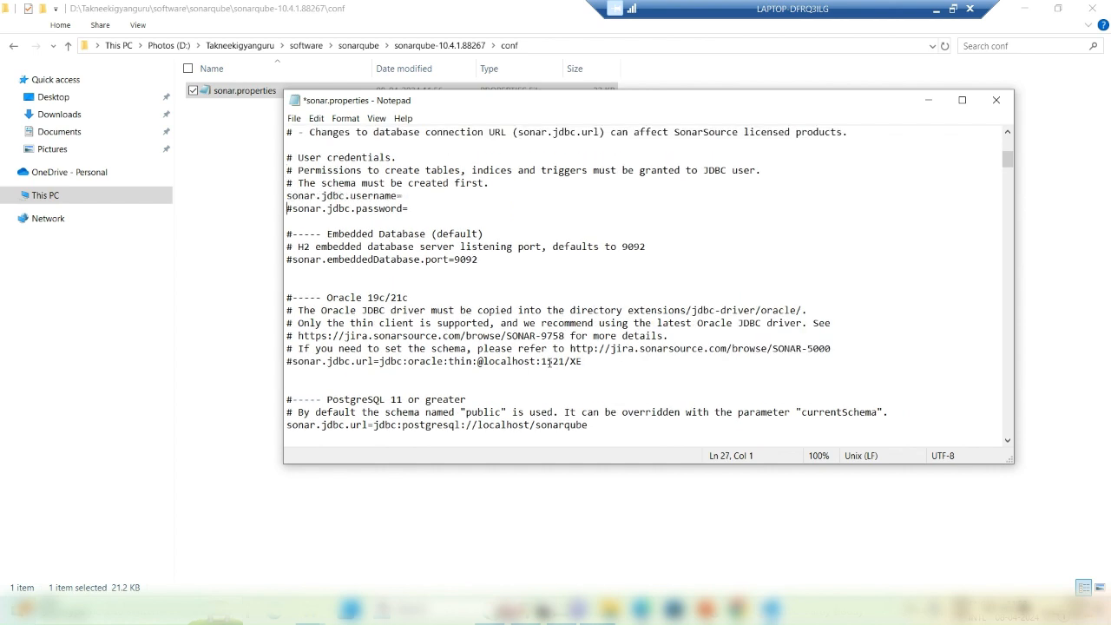
pyautogui.press('Delete')
pyautogui.press('Up')
pyautogui.press('Up')
pyautogui.press('Up')
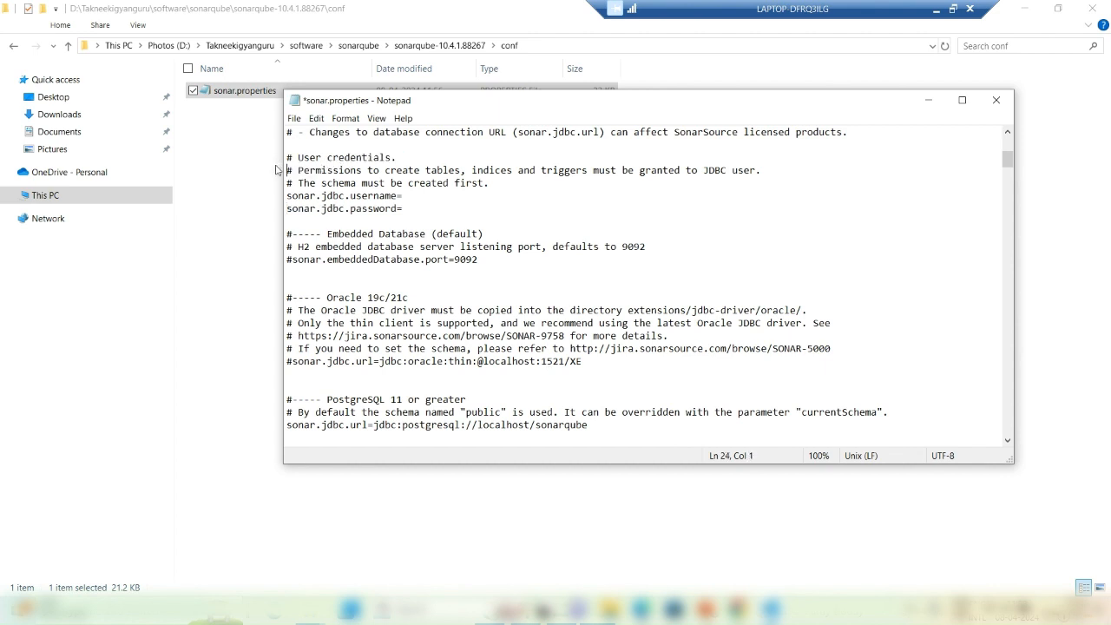
# Step: Set the database username to sonaradmin with its password and save sonar.properties
pyautogui.click(406, 197)
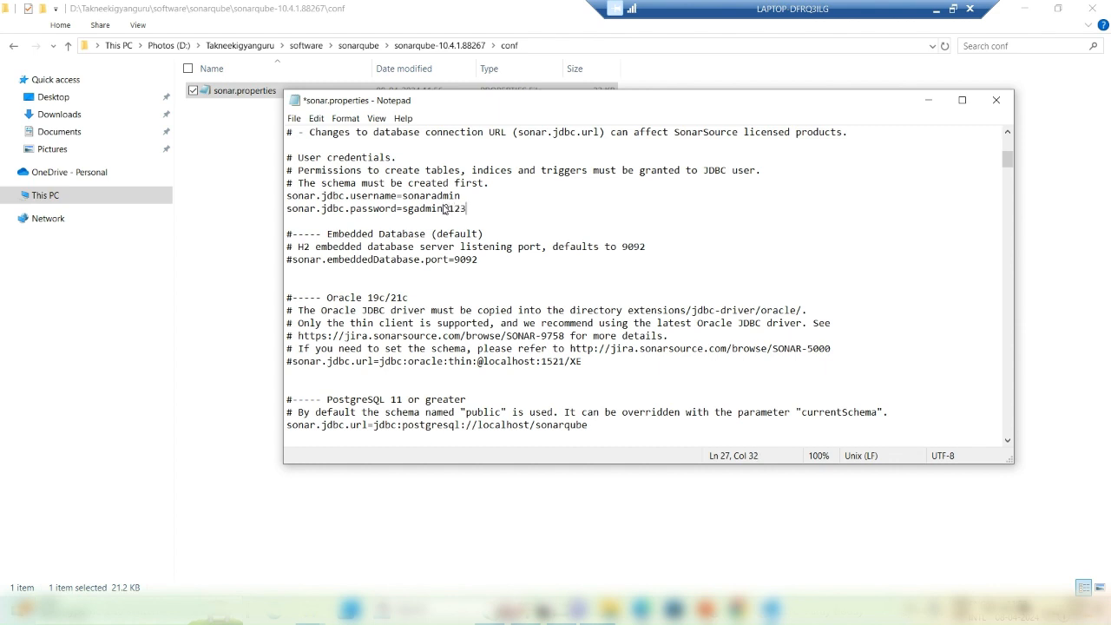
pyautogui.click(514, 247)
pyautogui.hotkey('ctrl', 's')
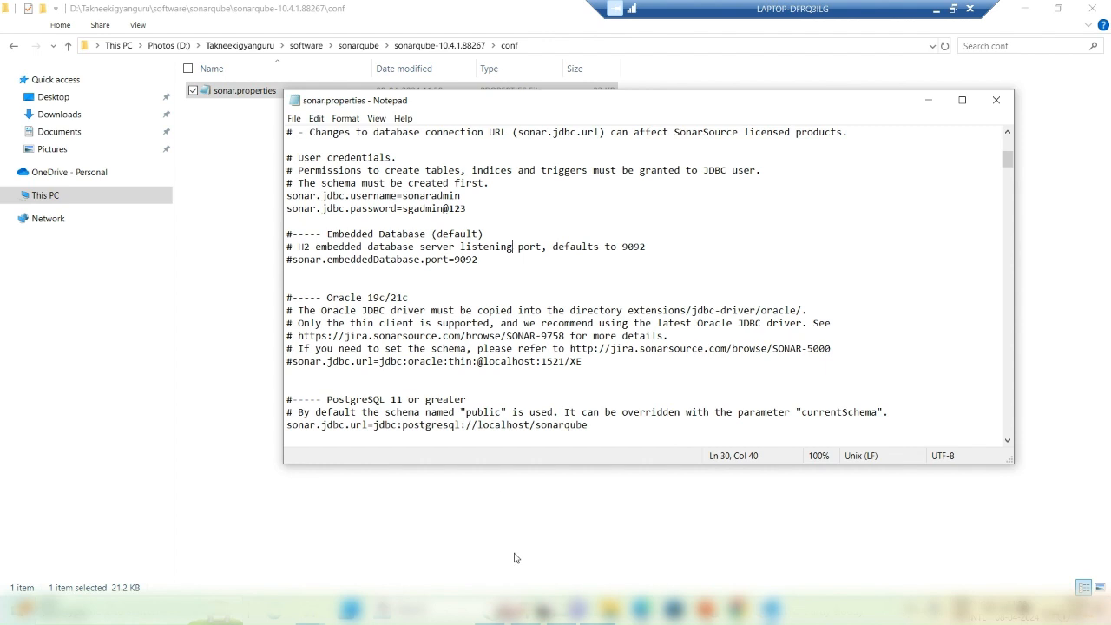
pyautogui.click(559, 613)
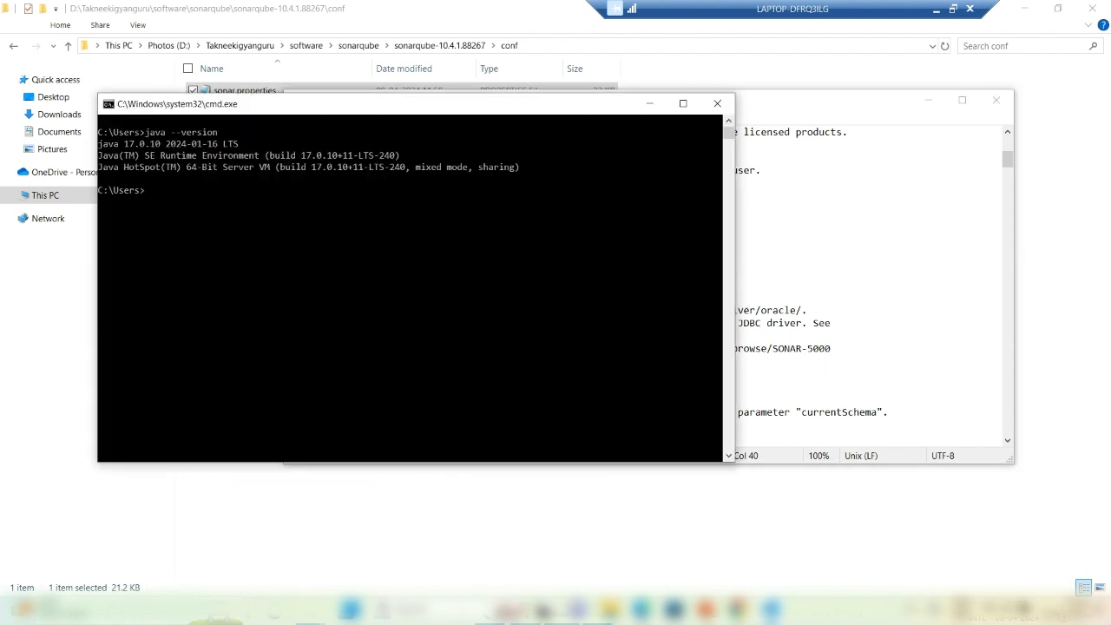
# Step: Close the Java version console and start a new Command Prompt via Win+R
pyautogui.click(717, 103)
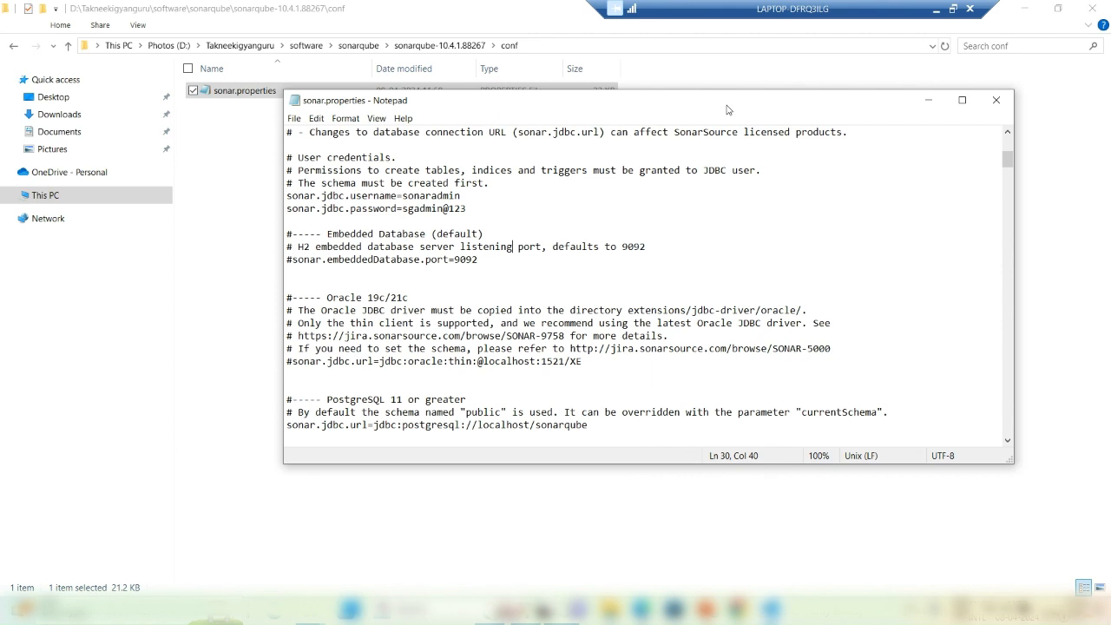
pyautogui.press('super+r')
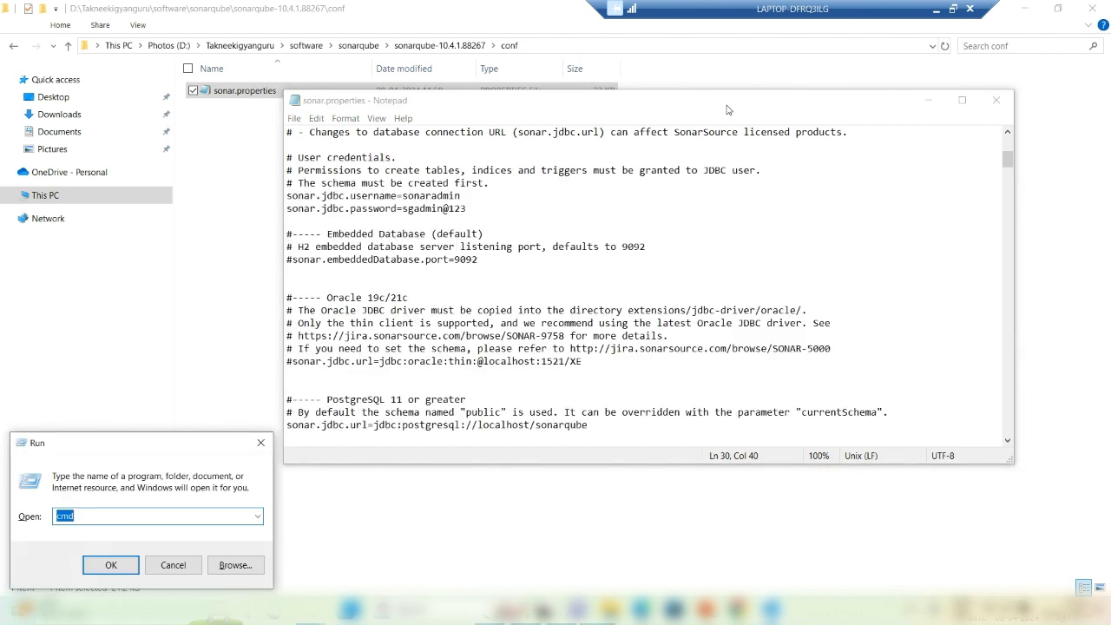
pyautogui.press('Return')
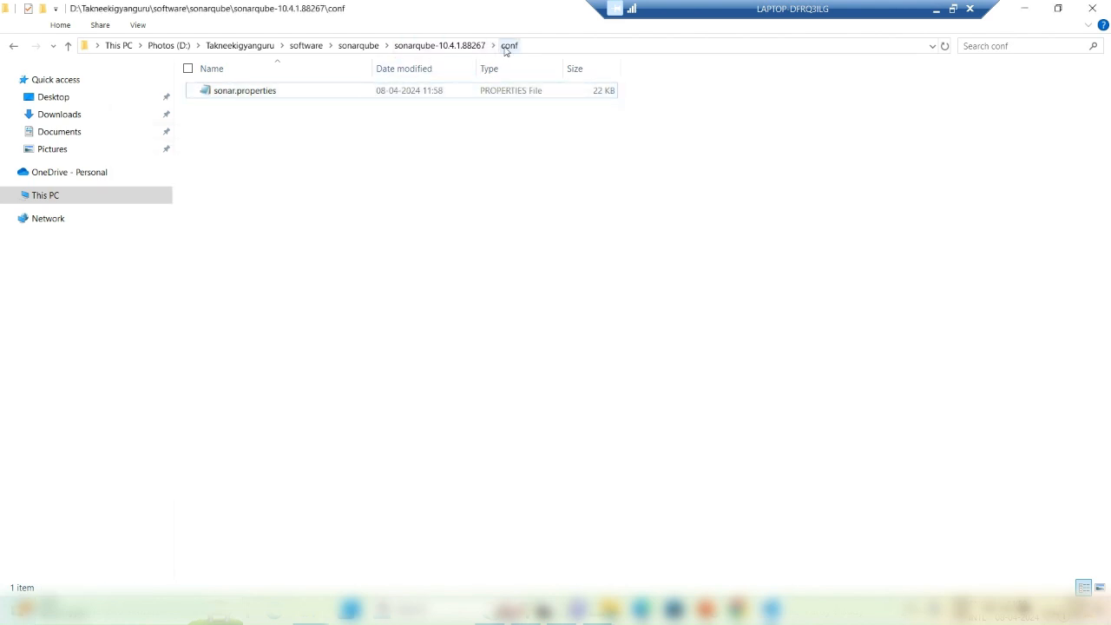
# Step: Go to sonarqube-10.4.1.88267\bin\windows-x86-64 and select its full folder path
pyautogui.click(446, 46)
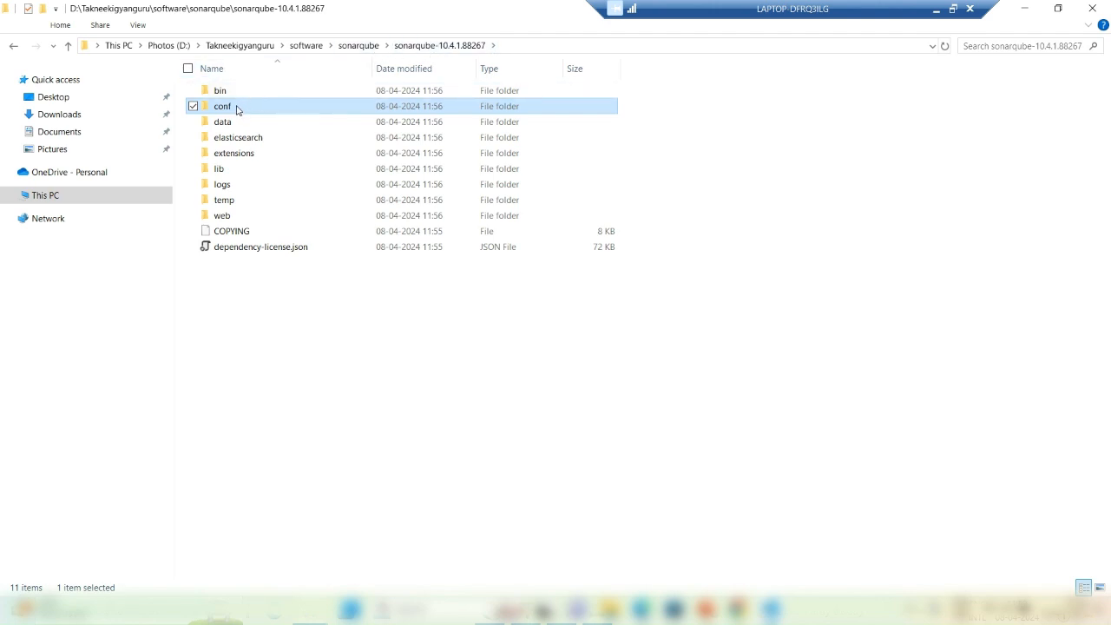
pyautogui.moveTo(236, 111)
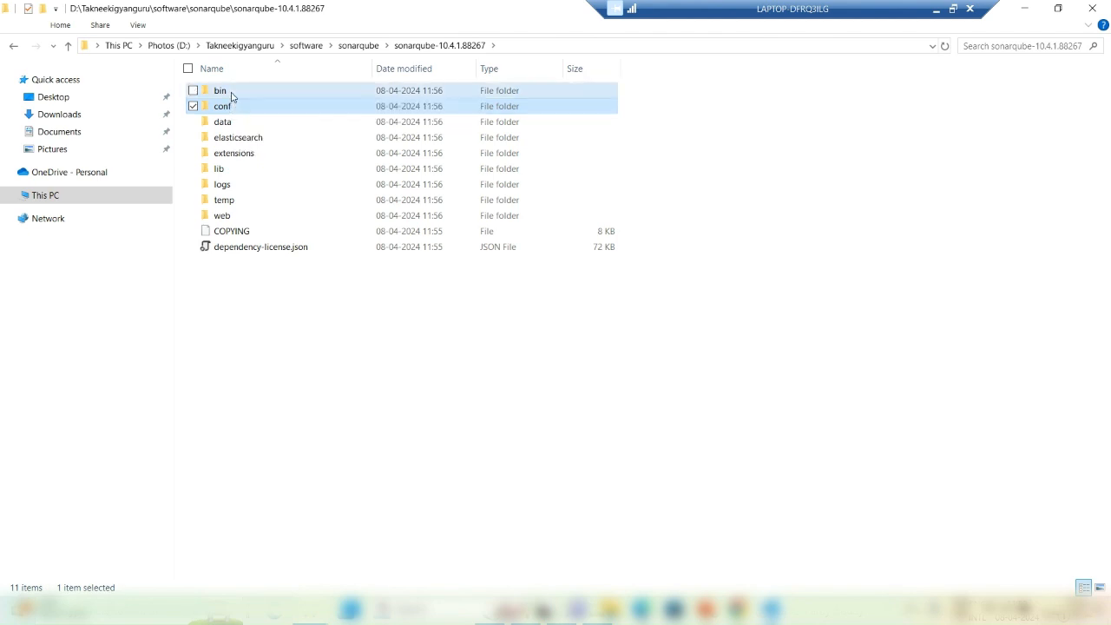
pyautogui.doubleClick(226, 92)
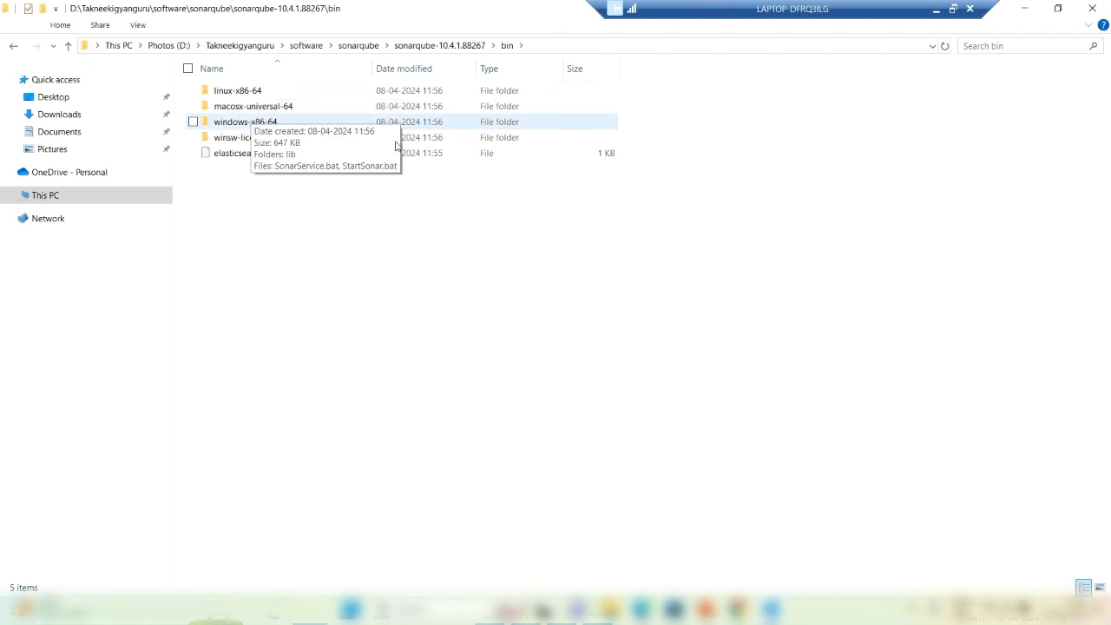
pyautogui.doubleClick(250, 123)
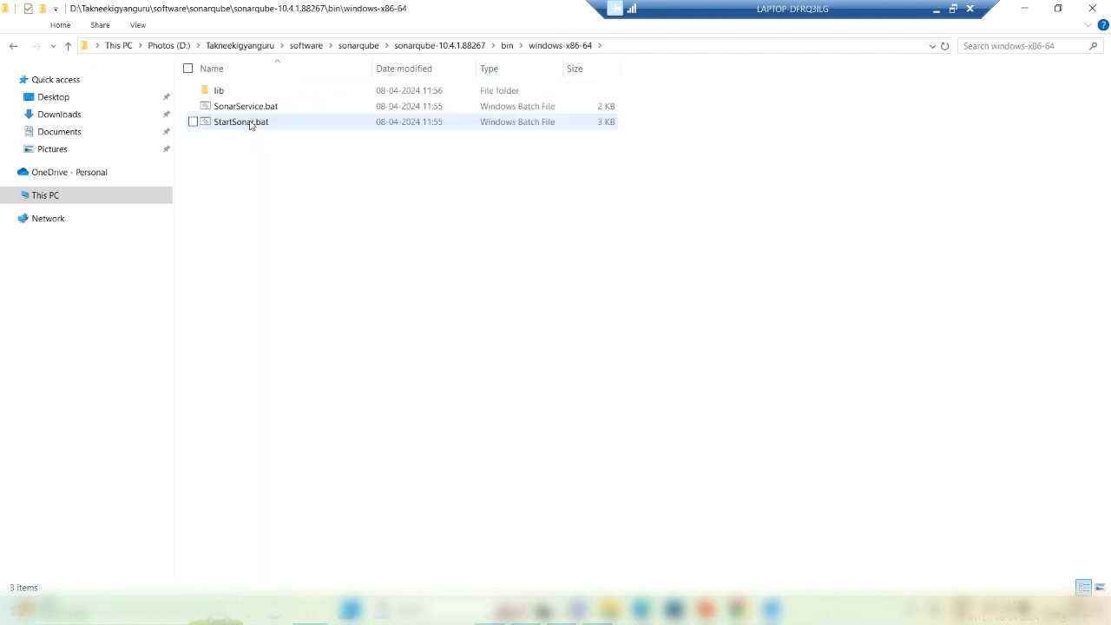
pyautogui.click(649, 46)
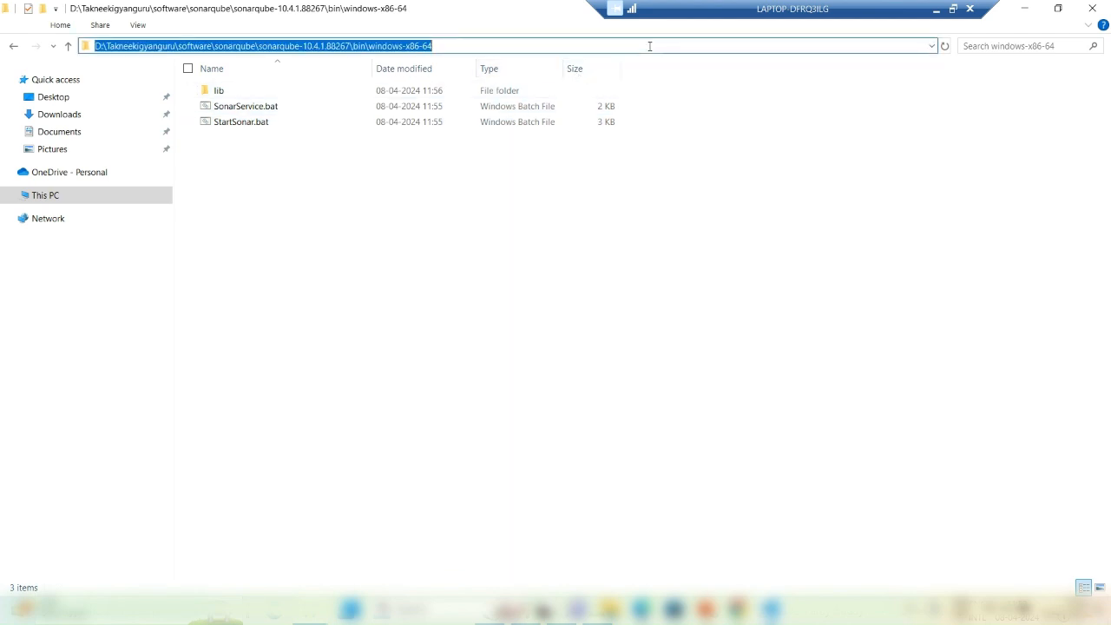
pyautogui.click(649, 46)
pyautogui.moveTo(649, 46); pyautogui.dragTo(65, 48)
pyautogui.hotkey('ctrl', 'c')
# Step: Run the pasted windows-x86-64 path followed by \StartSonar.bat in Command Prompt
pyautogui.hotkey('alt', 'Tab')
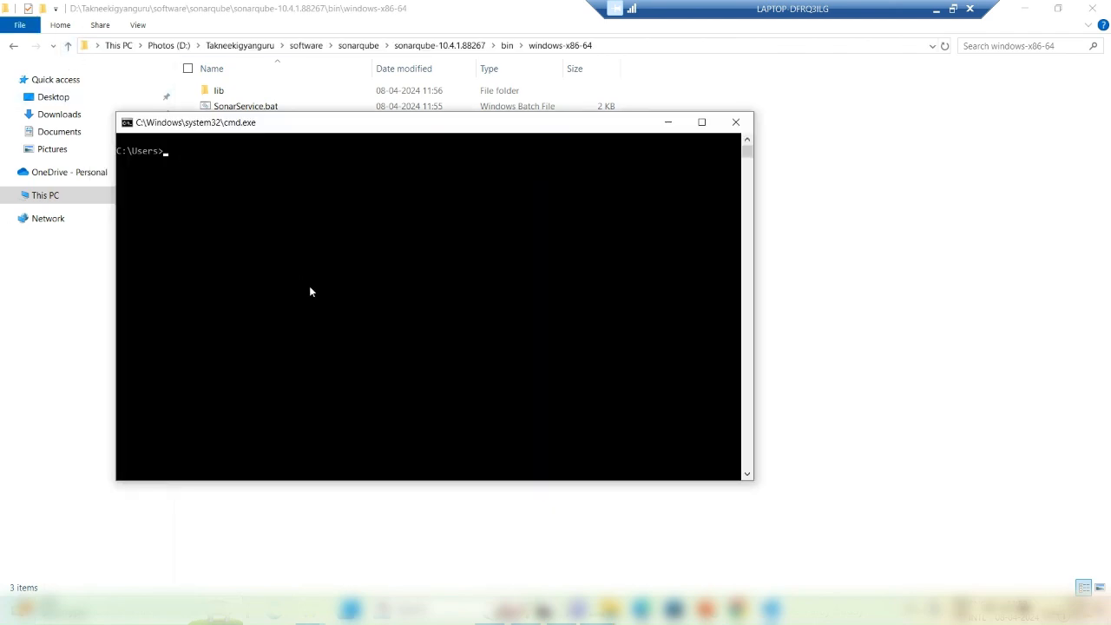
pyautogui.hotkey('ctrl', 'v')
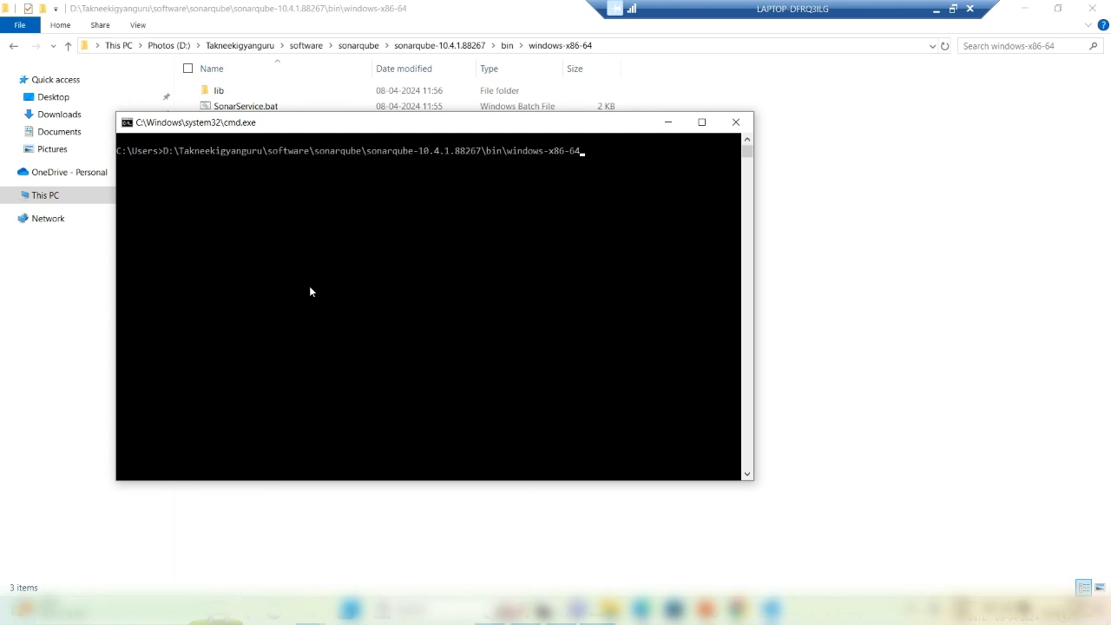
pyautogui.write('\\')
pyautogui.moveTo(405, 124); pyautogui.dragTo(421, 177)
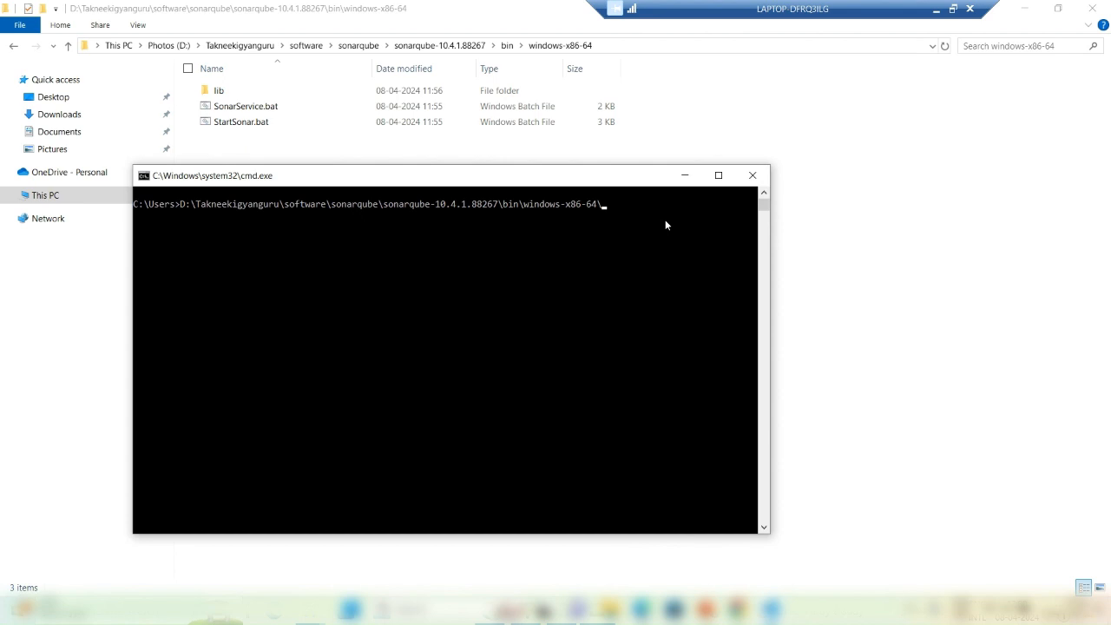
pyautogui.write('StartSonar.bat')
pyautogui.press('Return')
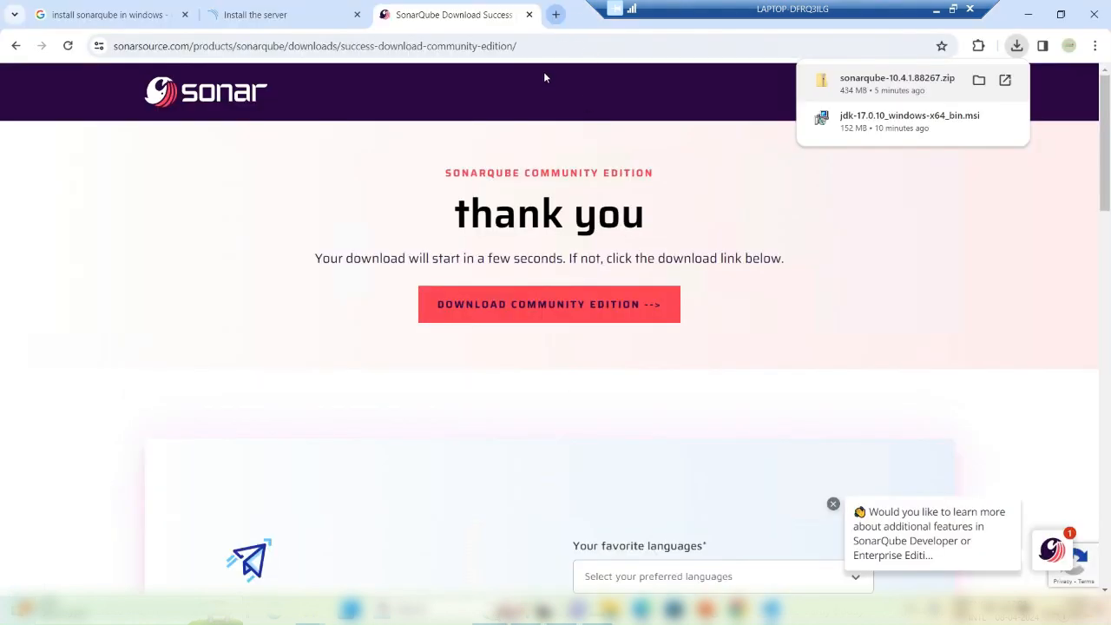
# Step: Try localhost:3000 in a new Chrome tab, then check the console reporting SonarQube stopped
pyautogui.click(1010, 74)
pyautogui.hotkey('ctrl', 't')
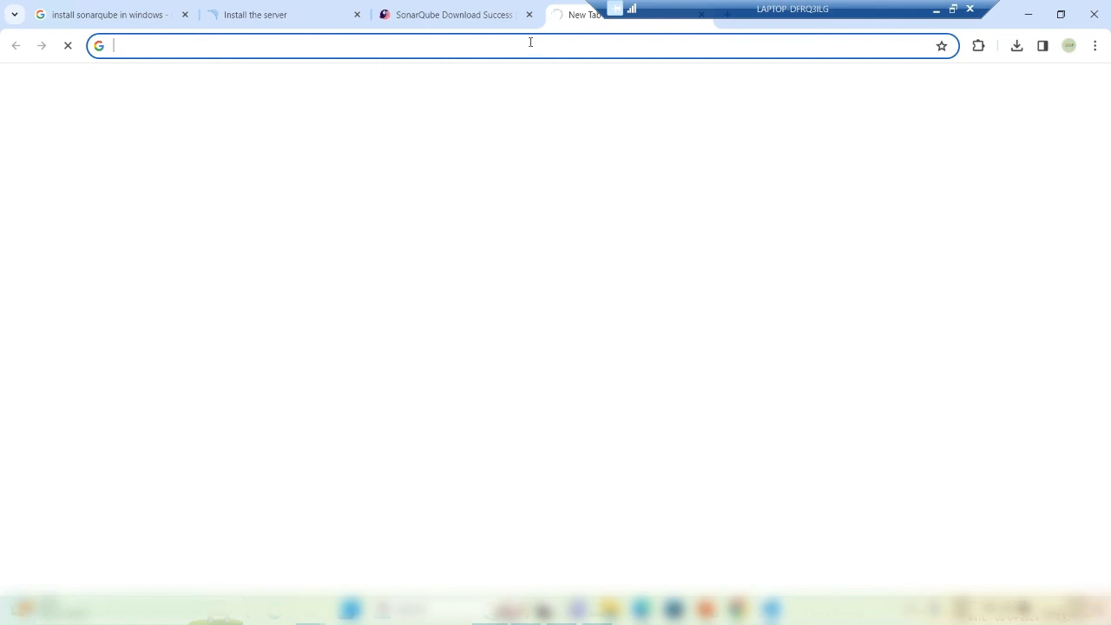
pyautogui.write('loca')
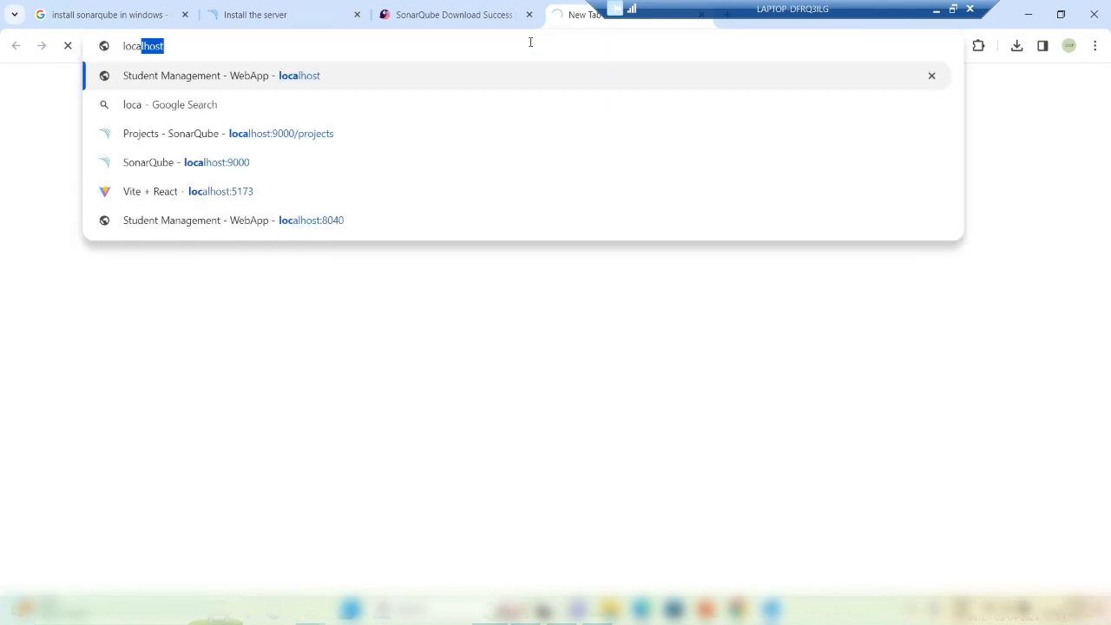
pyautogui.write('lhost')
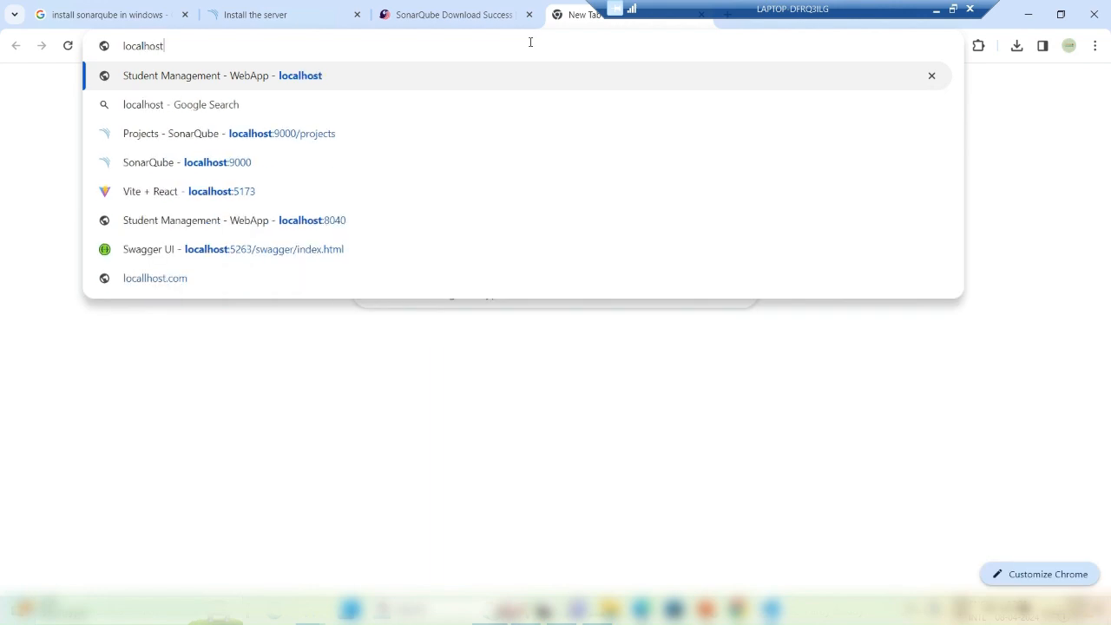
pyautogui.write(':')
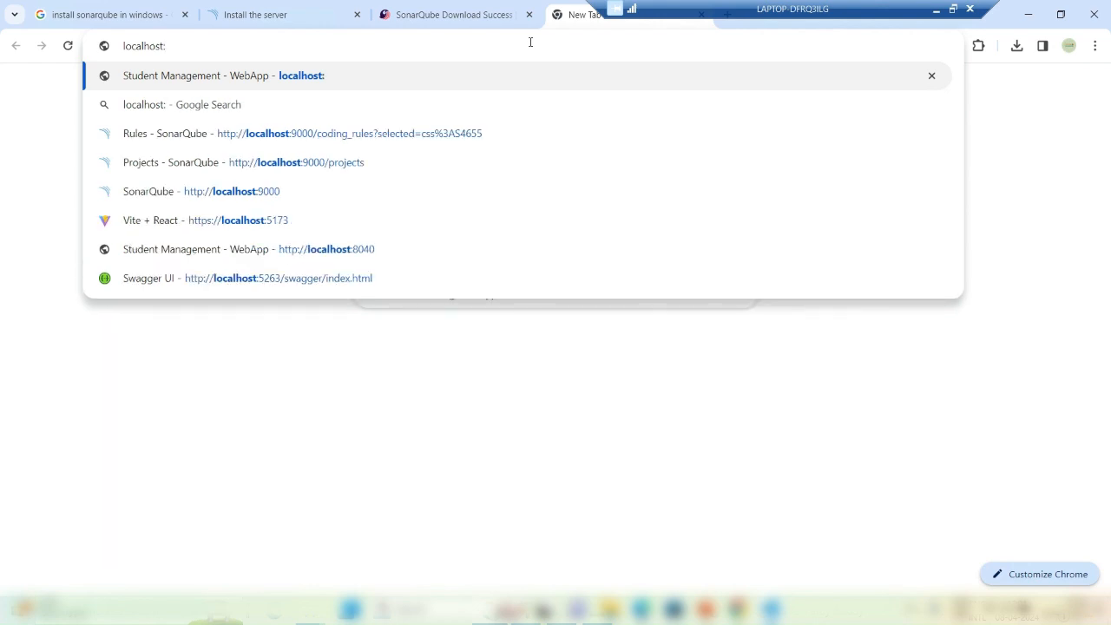
pyautogui.write('3')
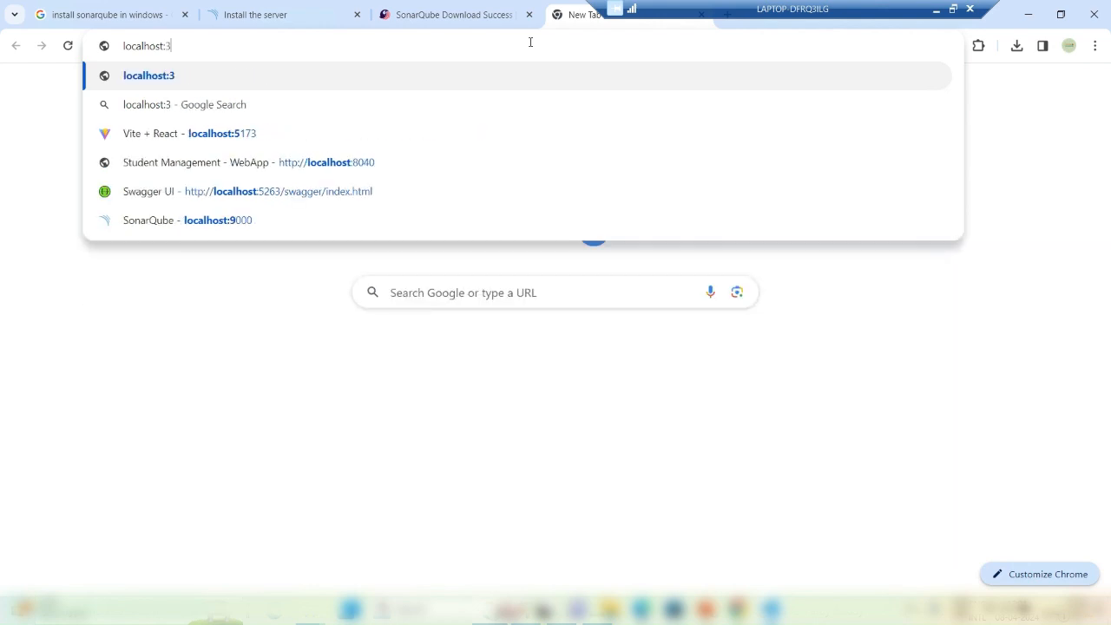
pyautogui.write('000')
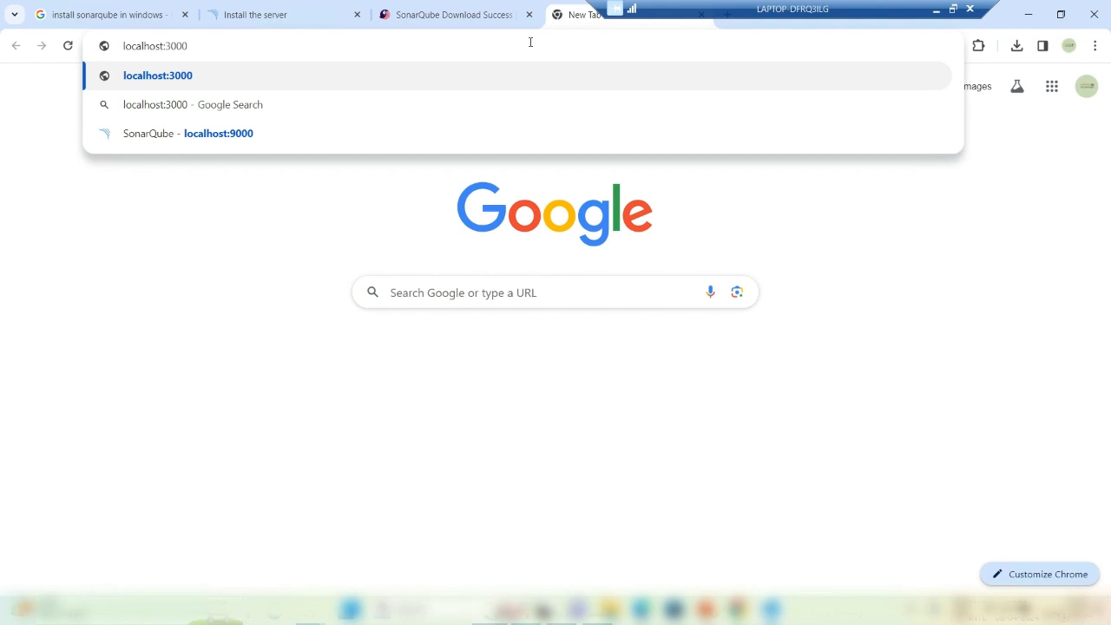
pyautogui.press('Return')
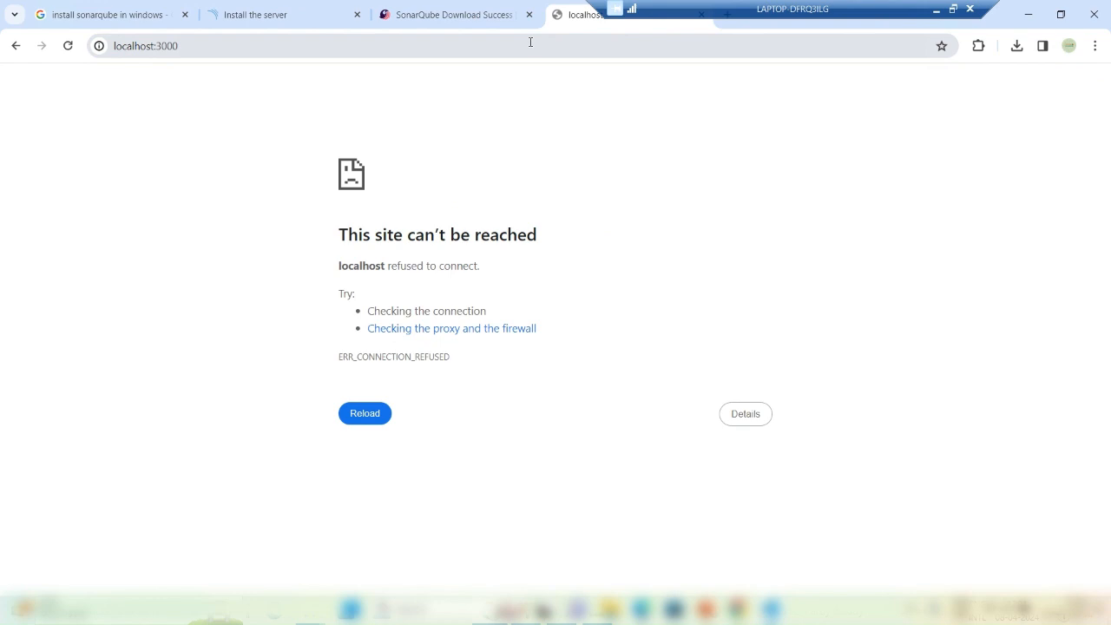
pyautogui.click(600, 615)
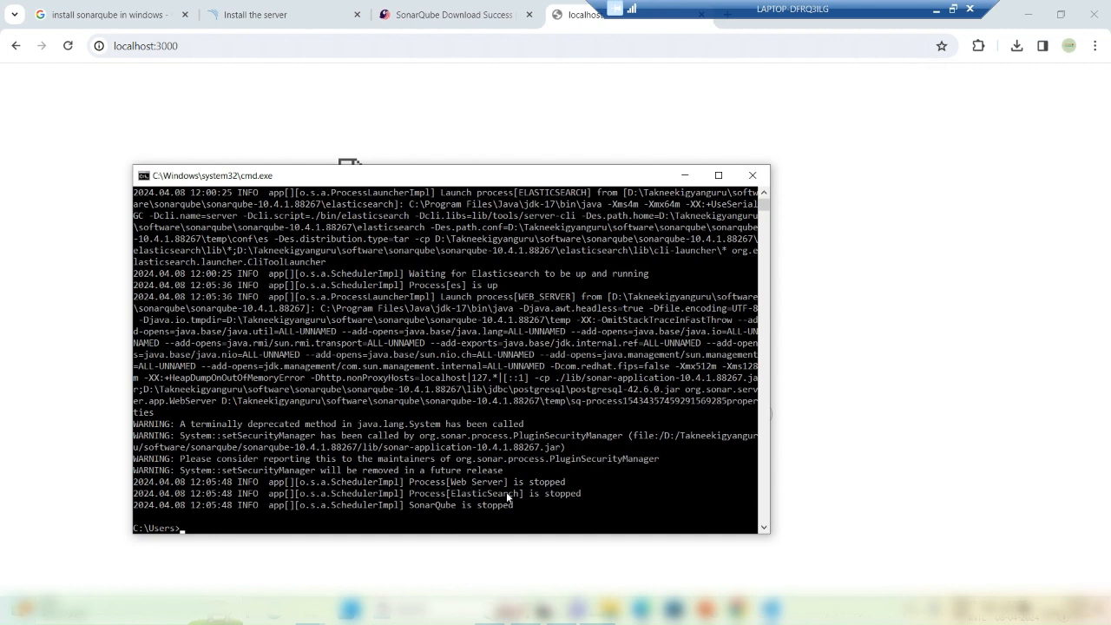
# Step: Open logs\sonar.log and highlight its final lines showing SonarQube stopped
pyautogui.moveTo(350, 608)
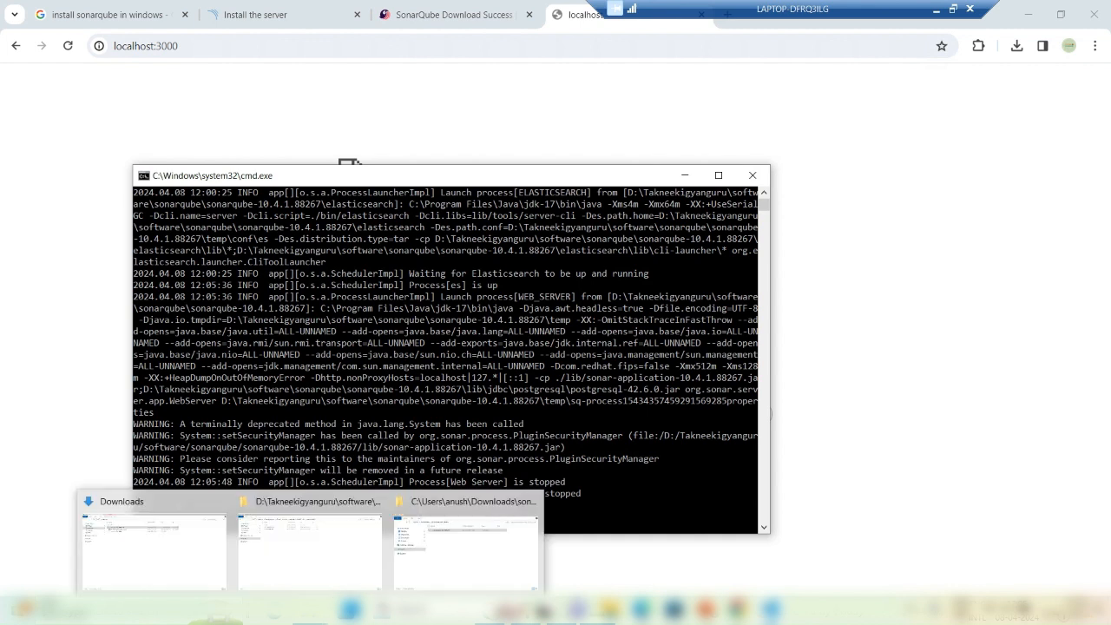
pyautogui.click(315, 576)
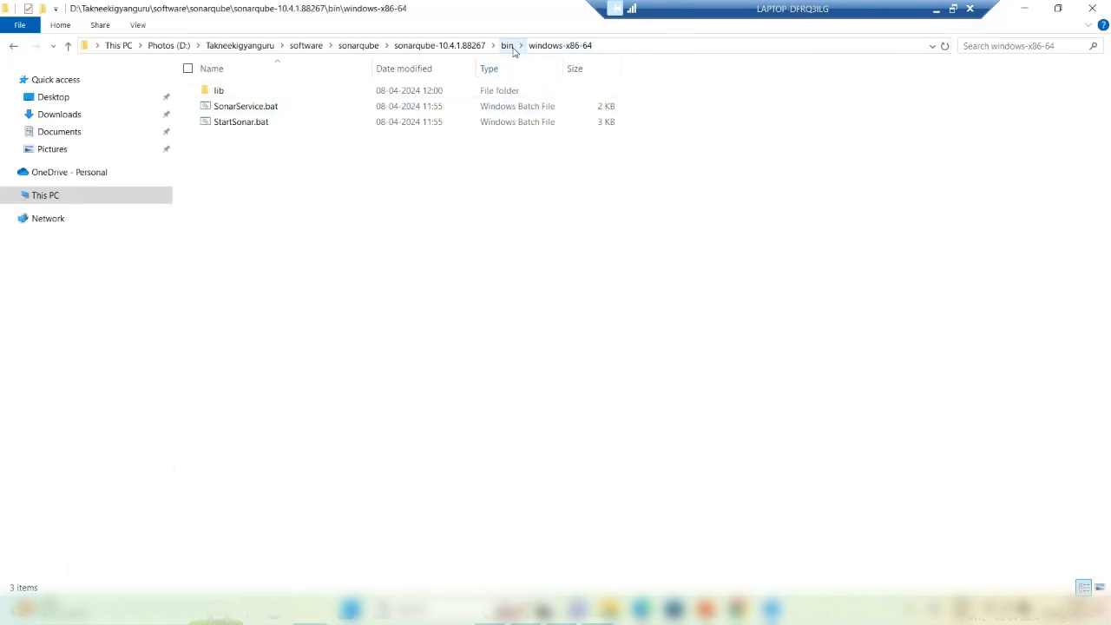
pyautogui.click(466, 48)
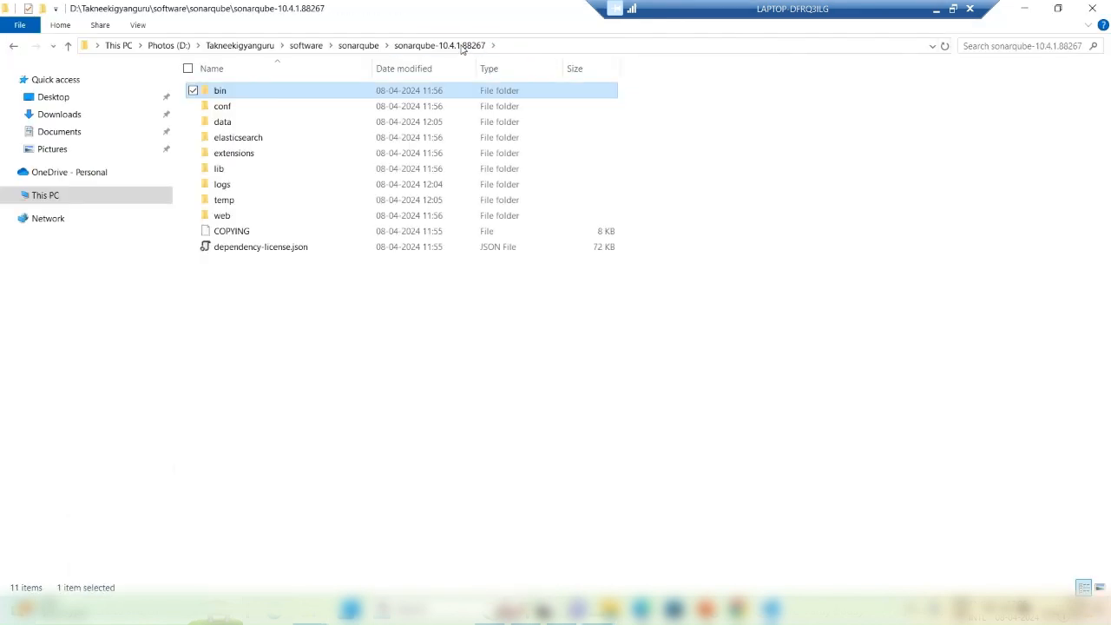
pyautogui.doubleClick(223, 185)
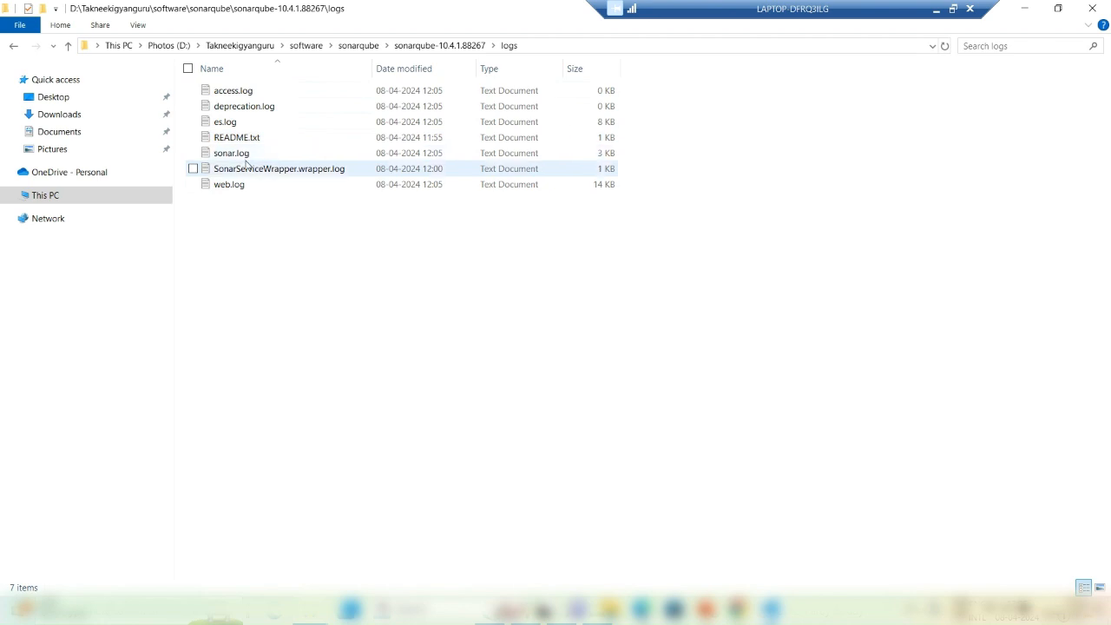
pyautogui.doubleClick(247, 152)
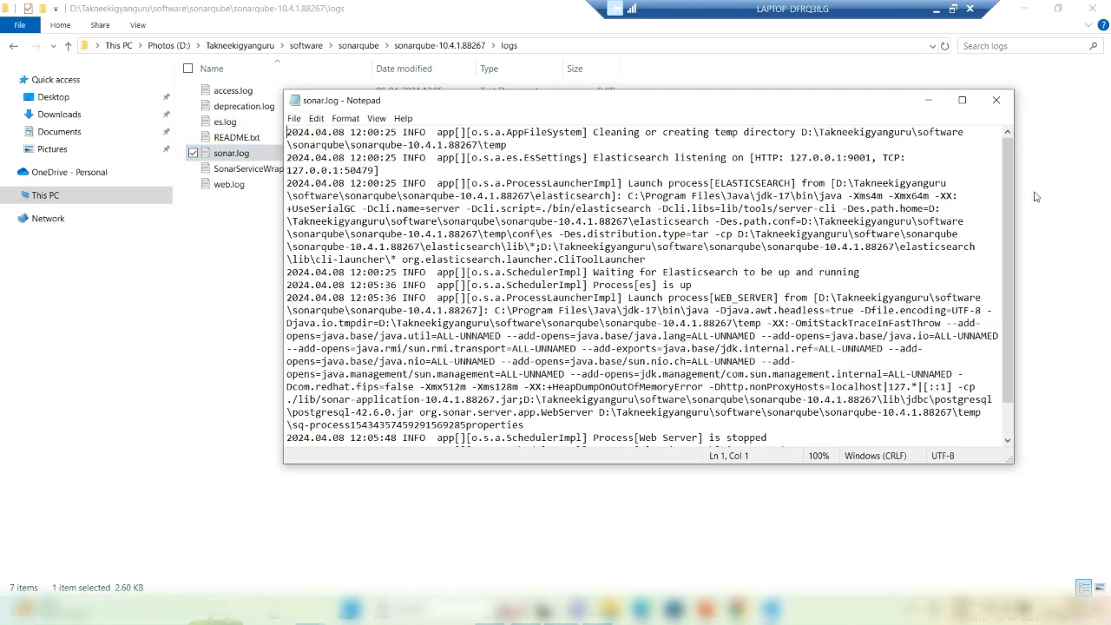
pyautogui.moveTo(1012, 264); pyautogui.dragTo(1006, 334)
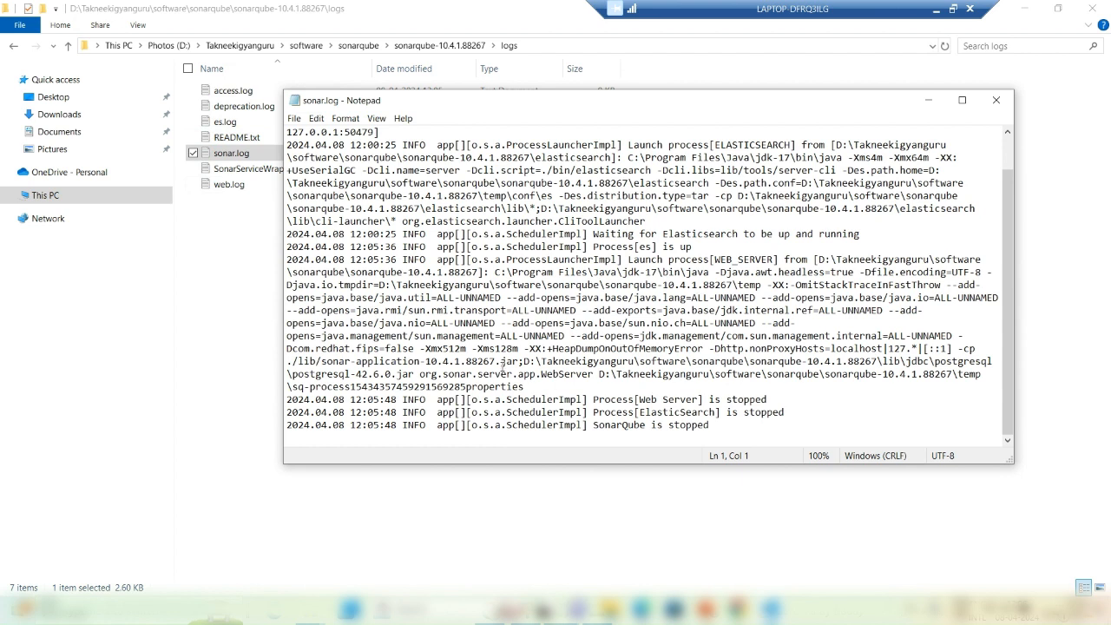
pyautogui.moveTo(500, 361); pyautogui.dragTo(710, 427)
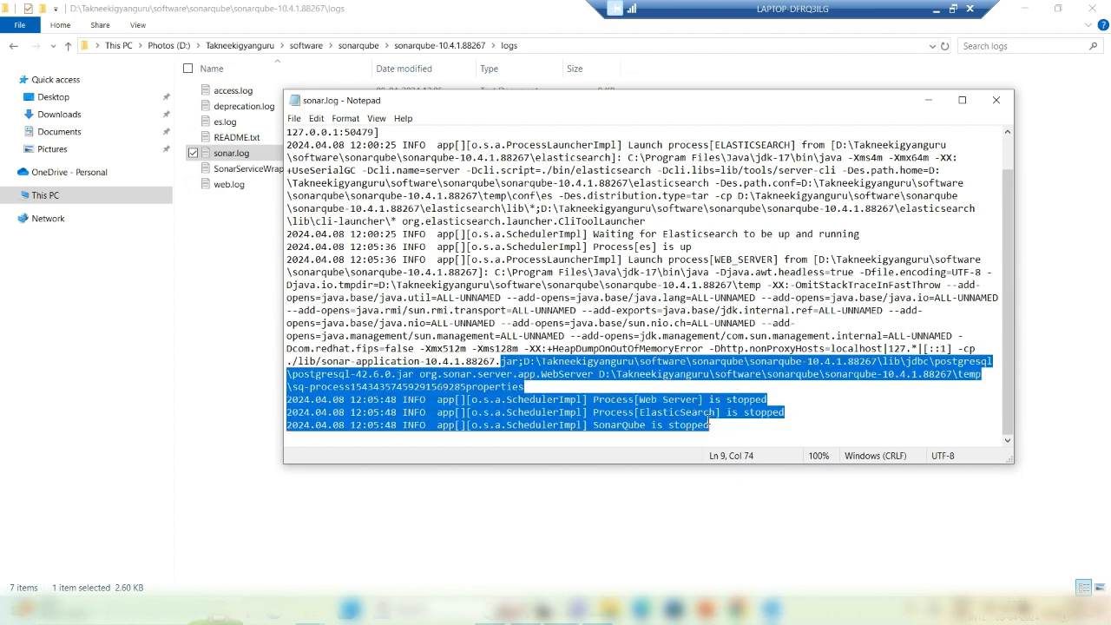
pyautogui.click(995, 100)
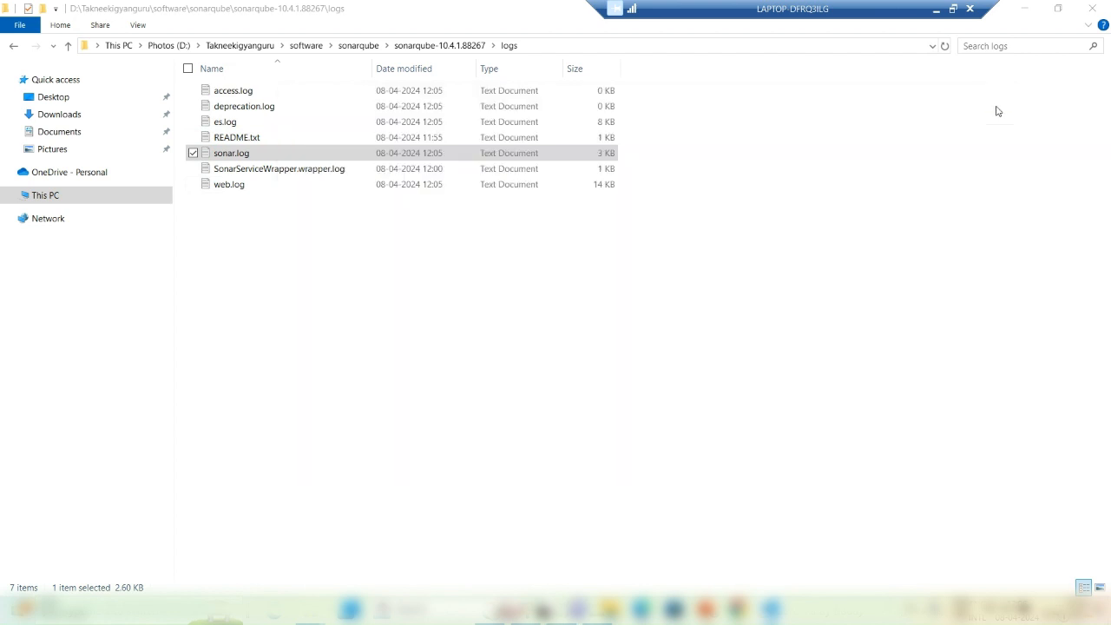
# Step: Open web.log and mark the error that database 'sonarqube' does not exist
pyautogui.doubleClick(227, 186)
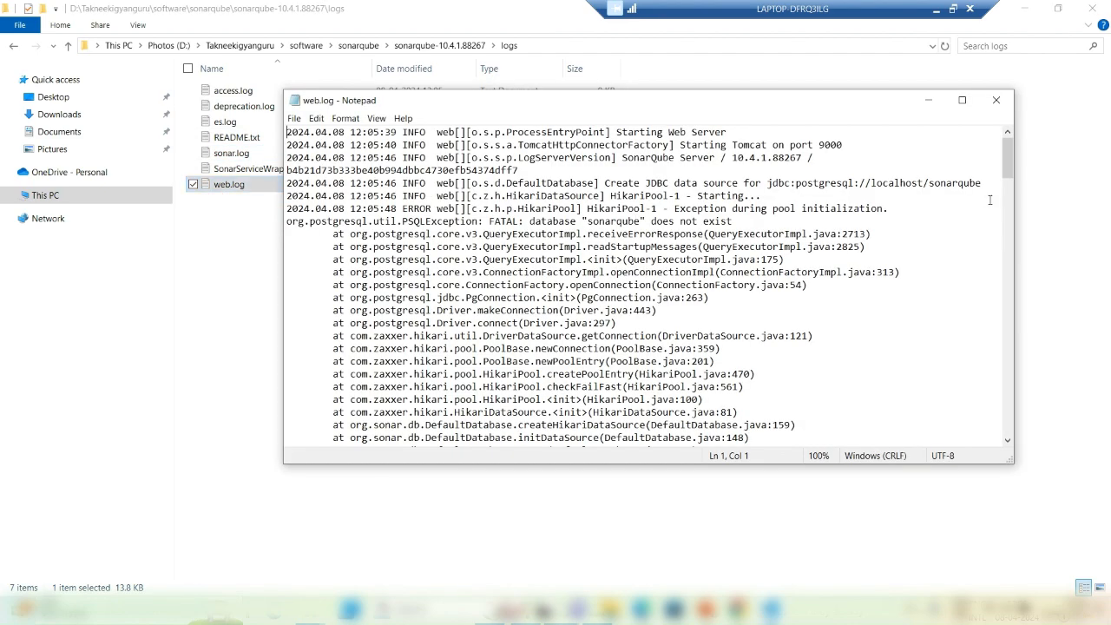
pyautogui.moveTo(1009, 157); pyautogui.dragTo(992, 437)
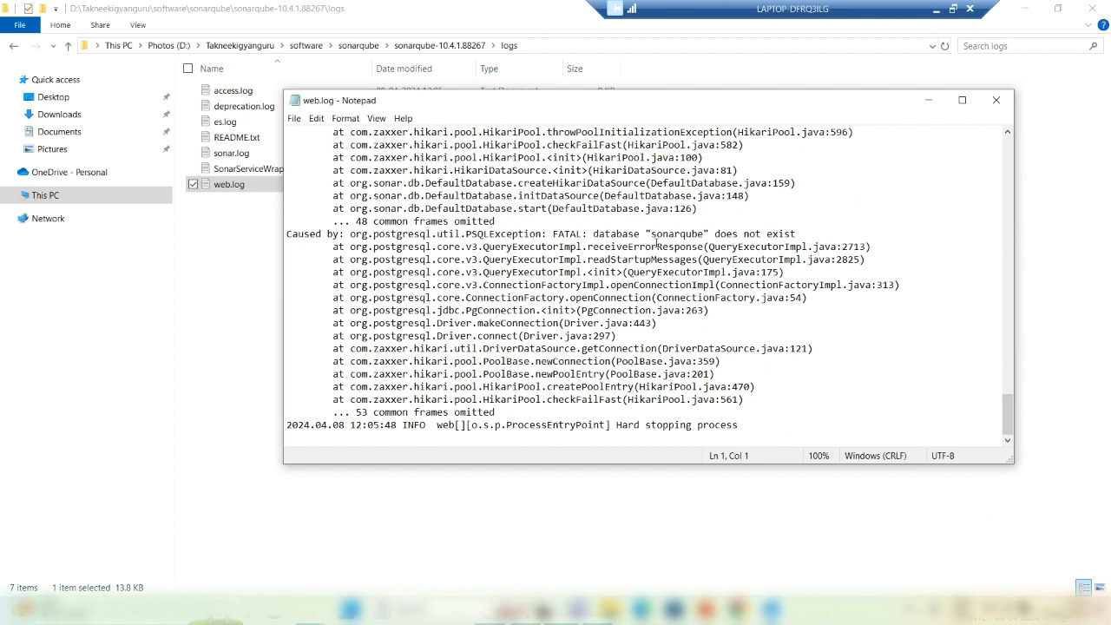
pyautogui.moveTo(652, 235); pyautogui.dragTo(705, 233)
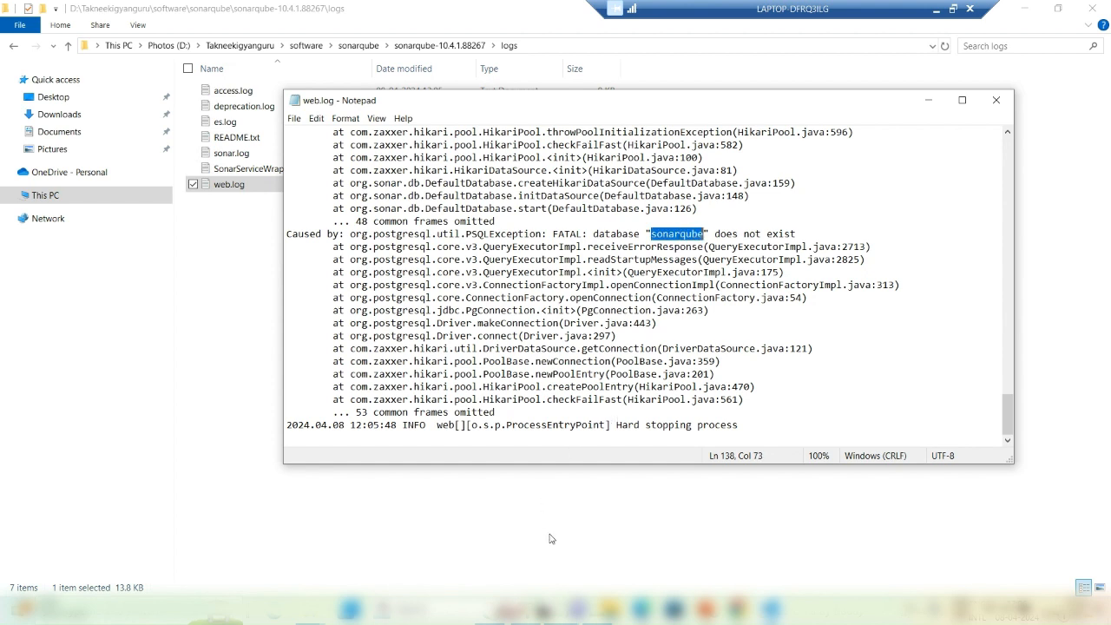
pyautogui.click(674, 610)
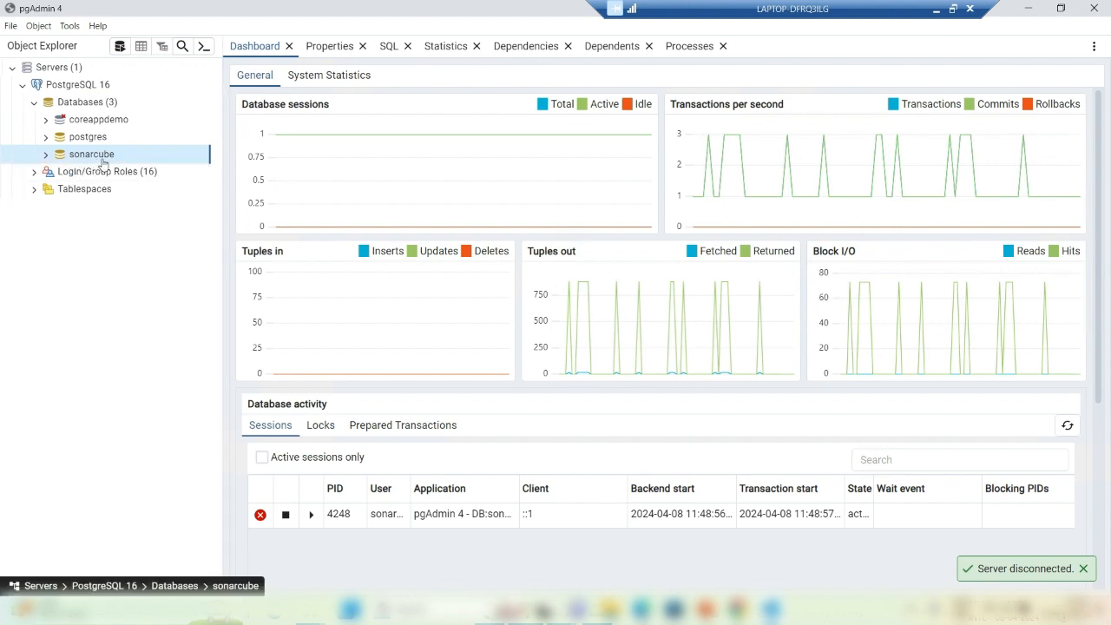
# Step: Compare with the web.log error, then delete the misspelled sonarcube database
pyautogui.hotkey('alt', 'Tab')
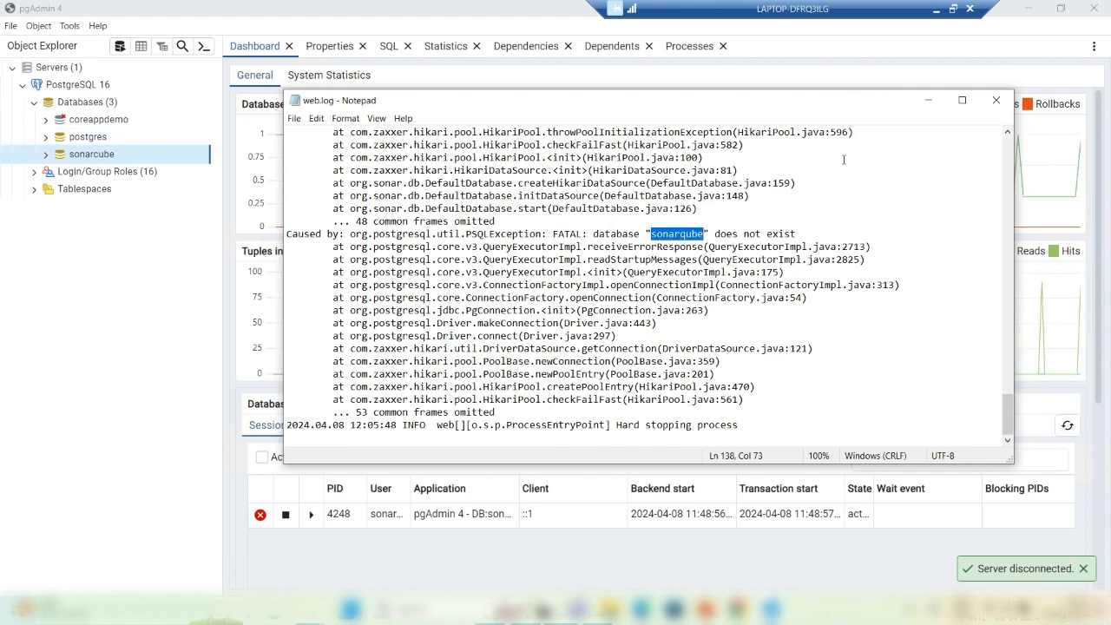
pyautogui.click(996, 100)
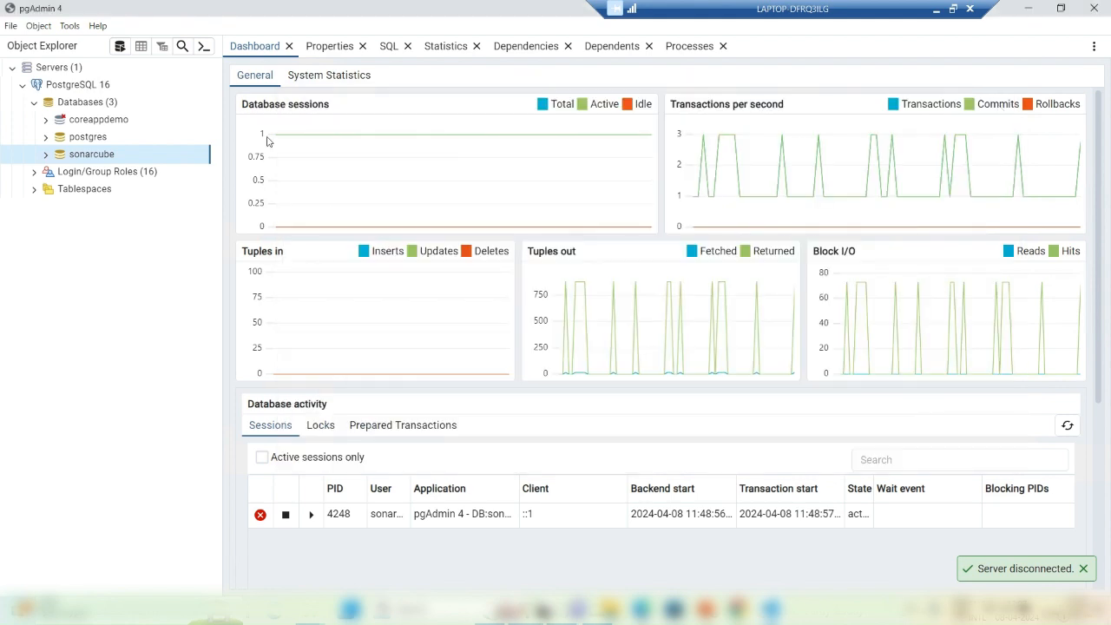
pyautogui.rightClick(106, 157)
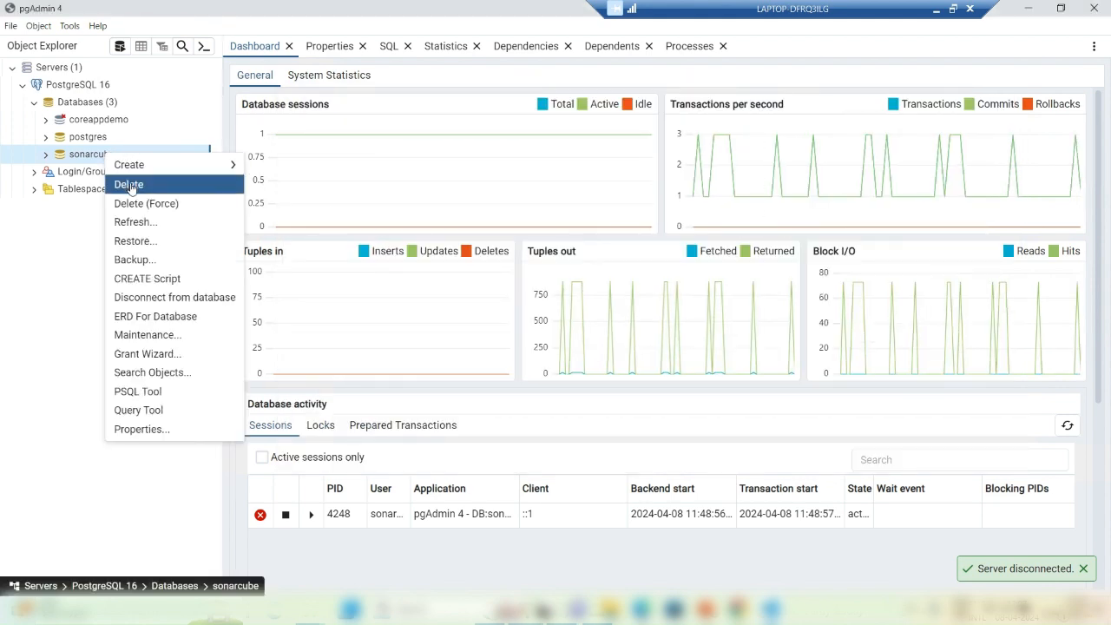
pyautogui.click(129, 185)
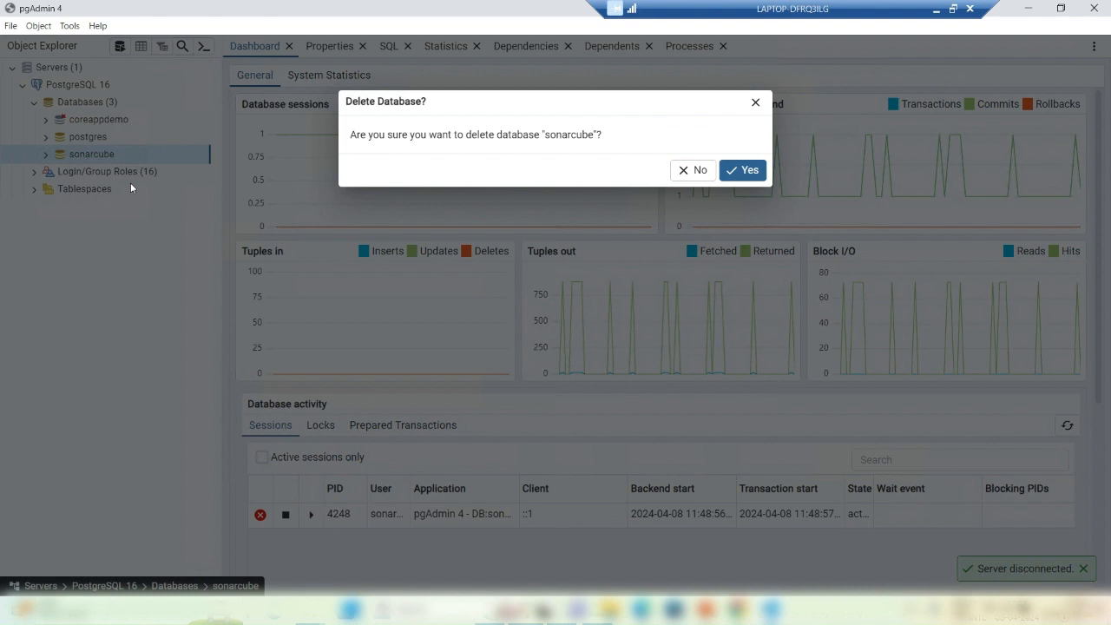
pyautogui.click(743, 170)
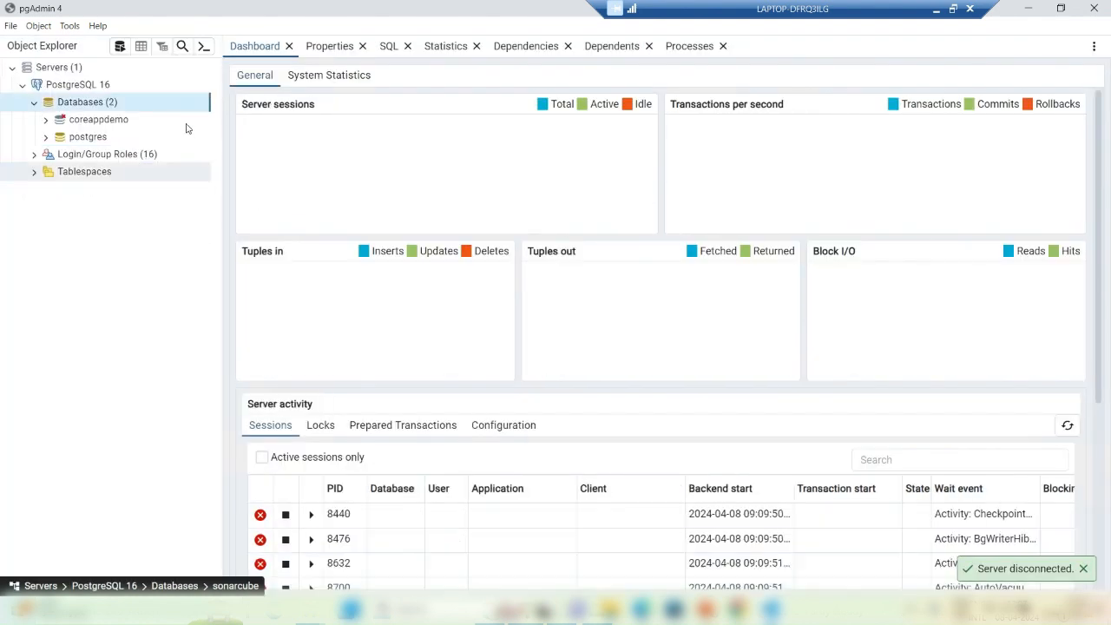
# Step: Create and save a new database named sonarqube, checking the expected name in web.log
pyautogui.rightClick(84, 102)
pyautogui.moveTo(104, 113)
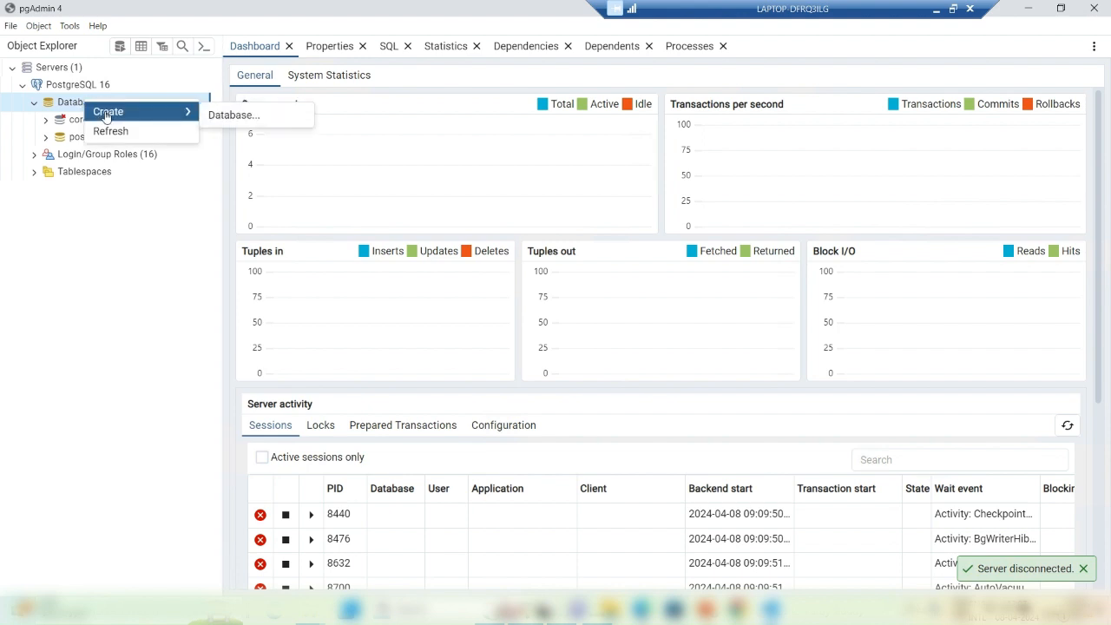
pyautogui.click(216, 117)
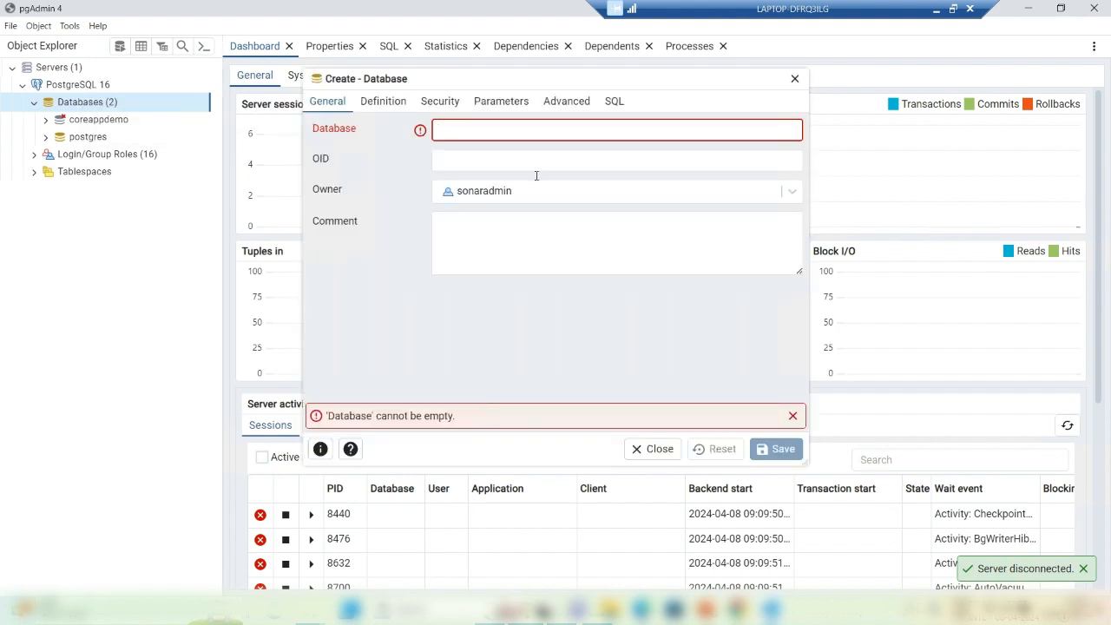
pyautogui.write('sonar')
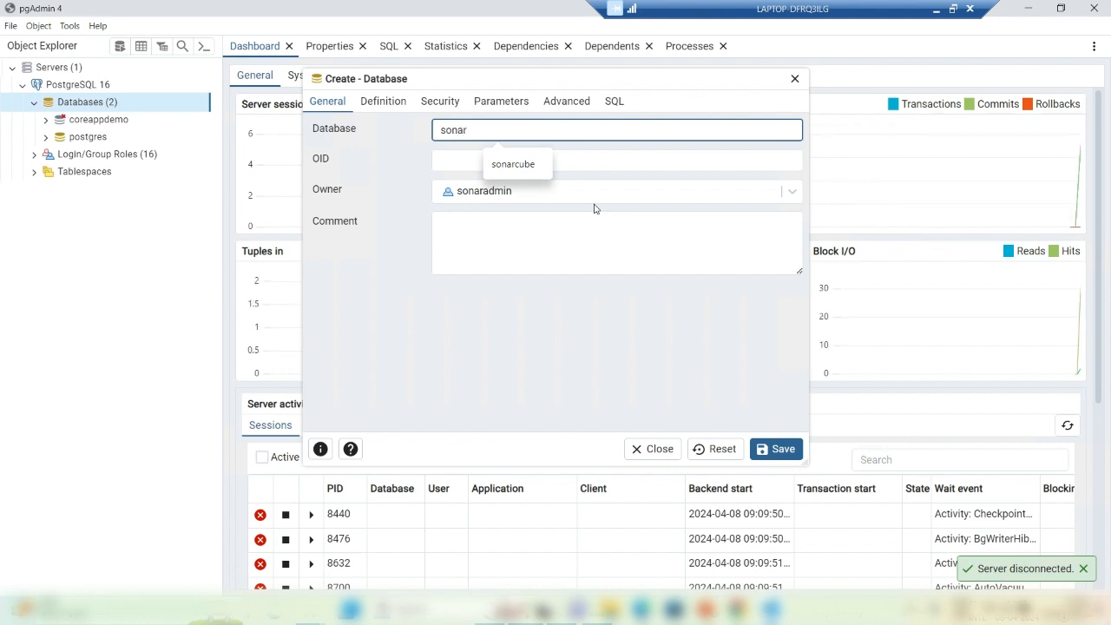
pyautogui.write('qube')
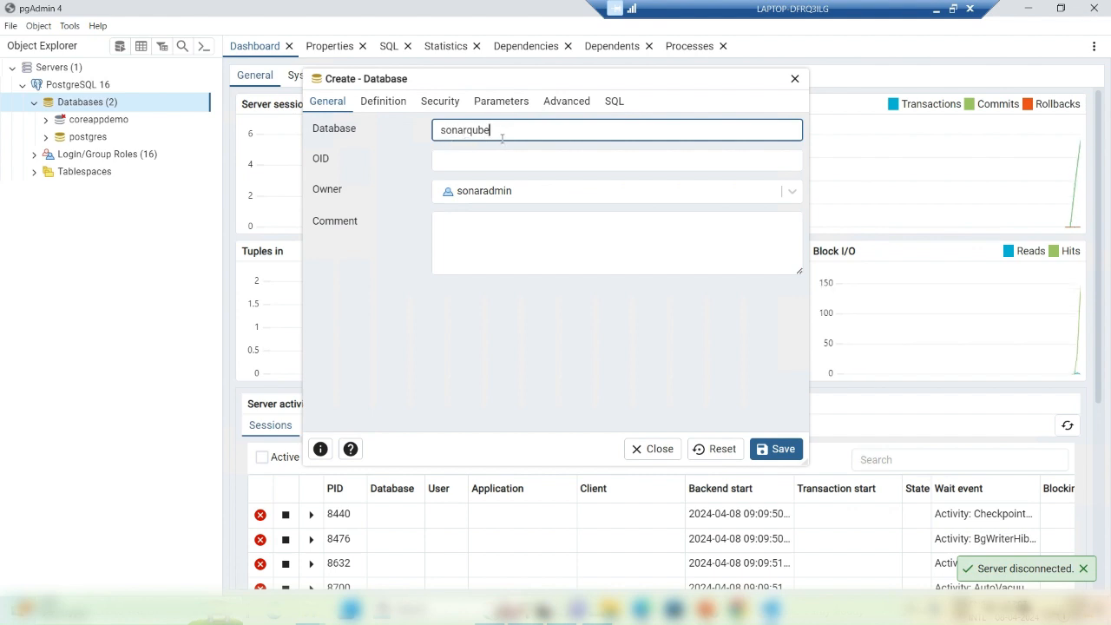
pyautogui.hotkey('alt', 'Tab')
pyautogui.hotkey('alt', 'Tab')
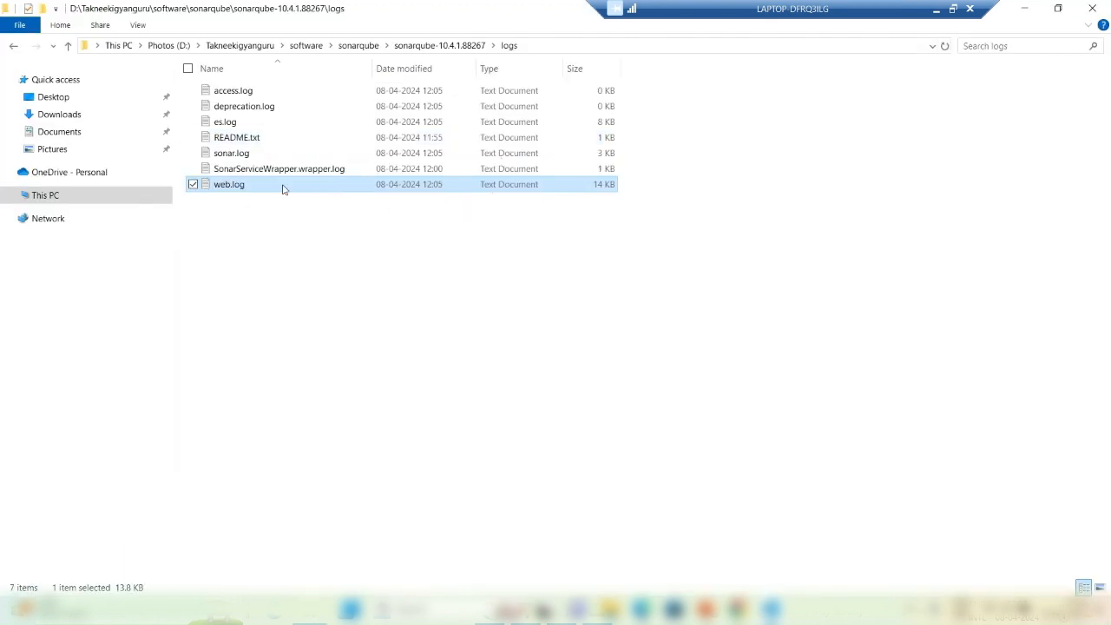
pyautogui.doubleClick(283, 188)
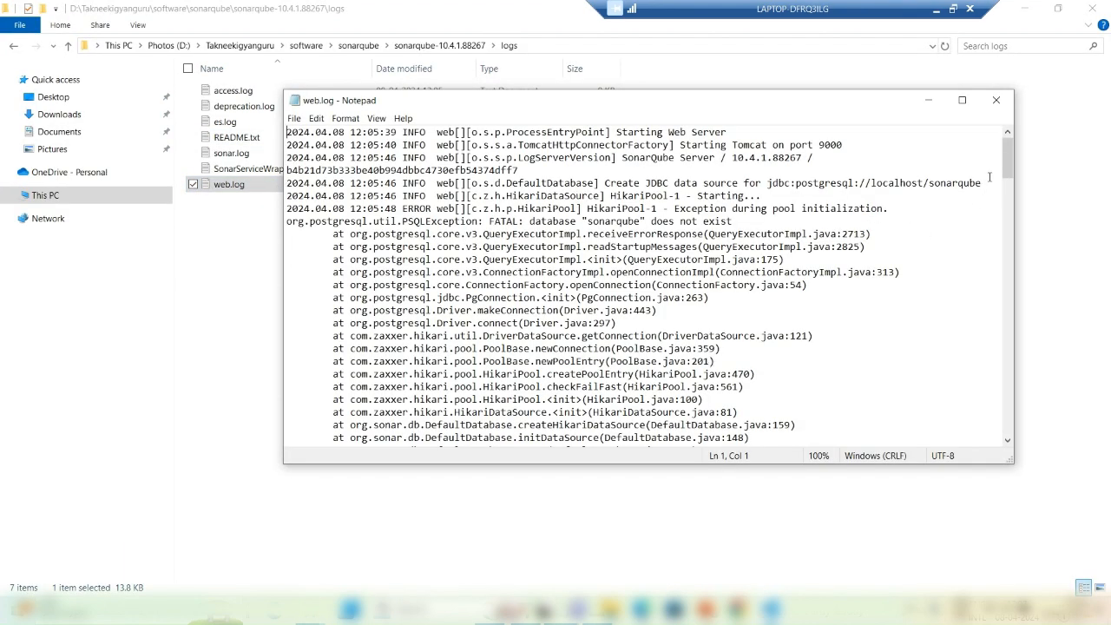
pyautogui.moveTo(1008, 167)
pyautogui.mouseDown()
pyautogui.moveTo(982, 371)
pyautogui.moveTo(992, 435)
pyautogui.mouseUp()
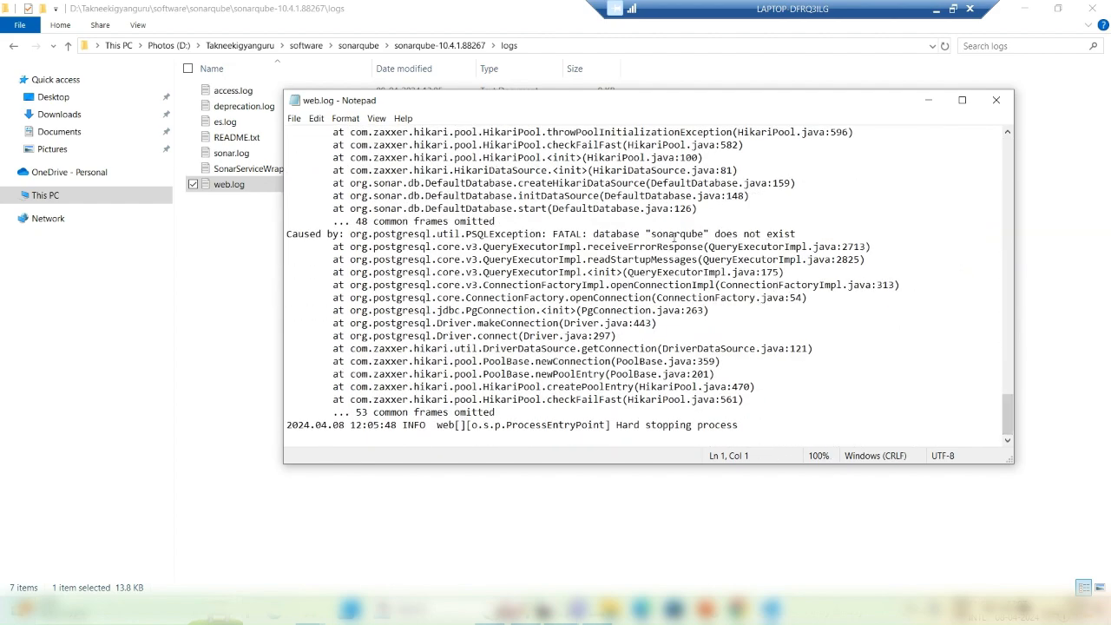
pyautogui.click(995, 100)
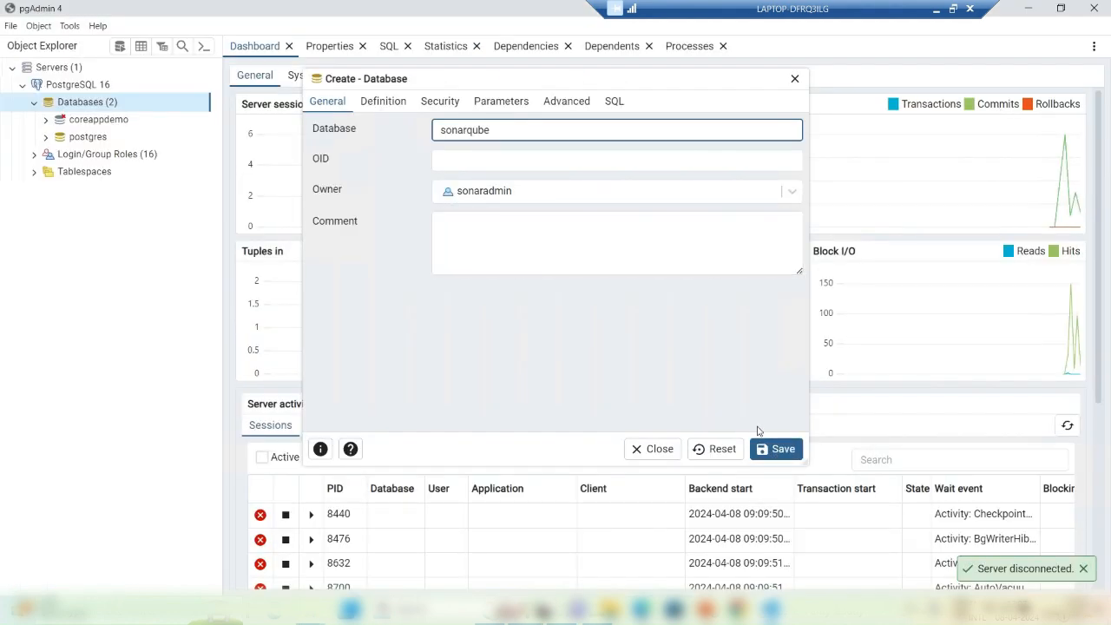
pyautogui.click(771, 448)
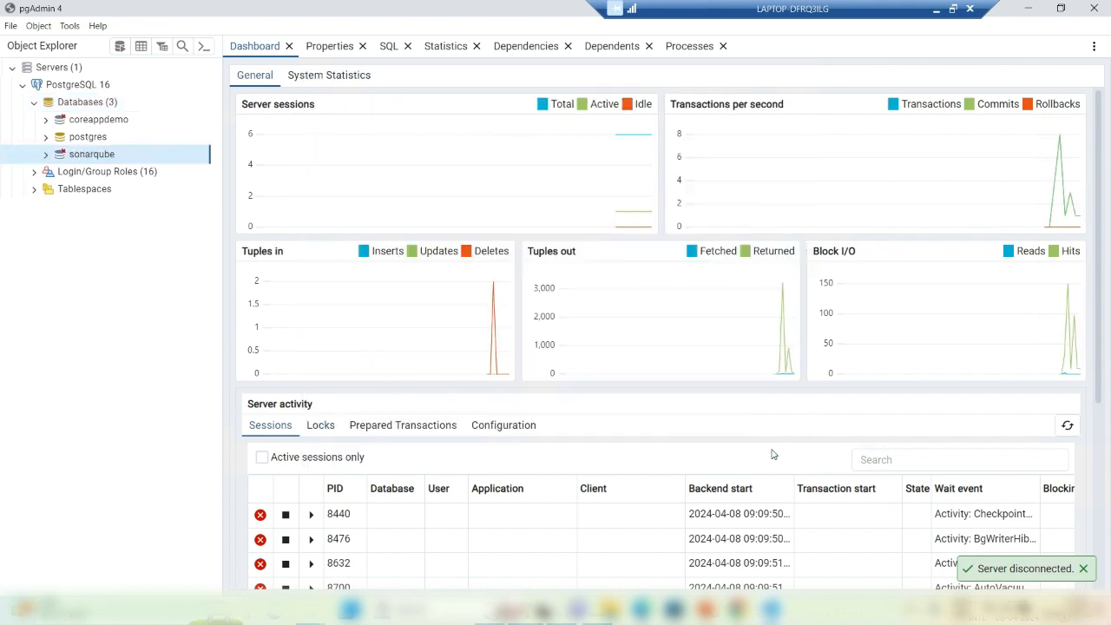
# Step: Rerun StartSonar.bat in Command Prompt by recalling the previous command
pyautogui.click(597, 613)
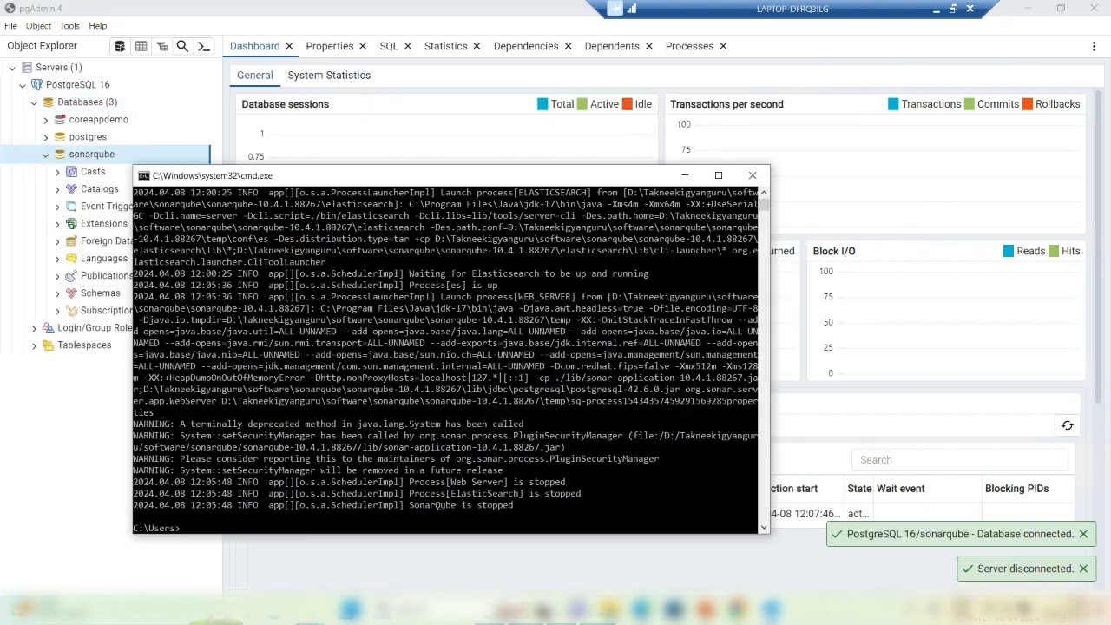
pyautogui.click(517, 519)
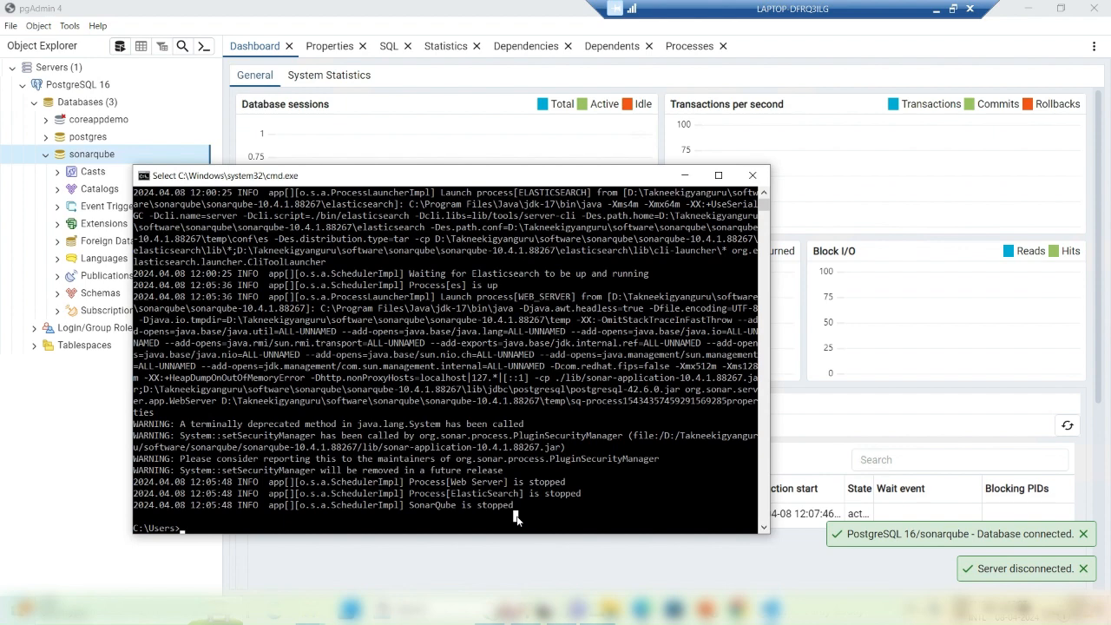
pyautogui.press('Escape')
pyautogui.press('Up')
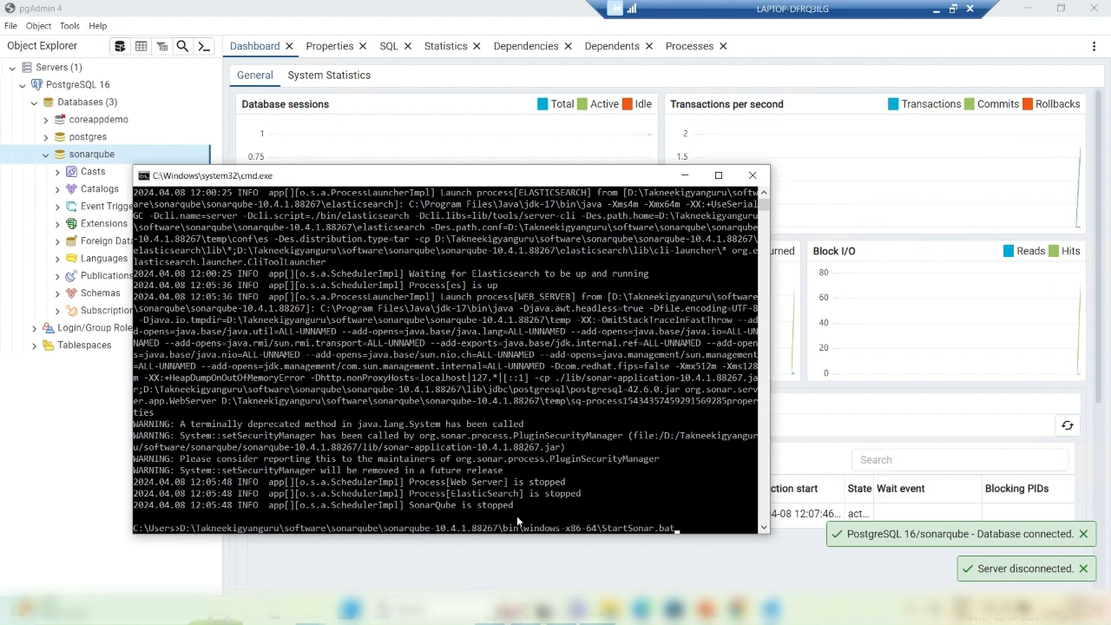
pyautogui.press('Return')
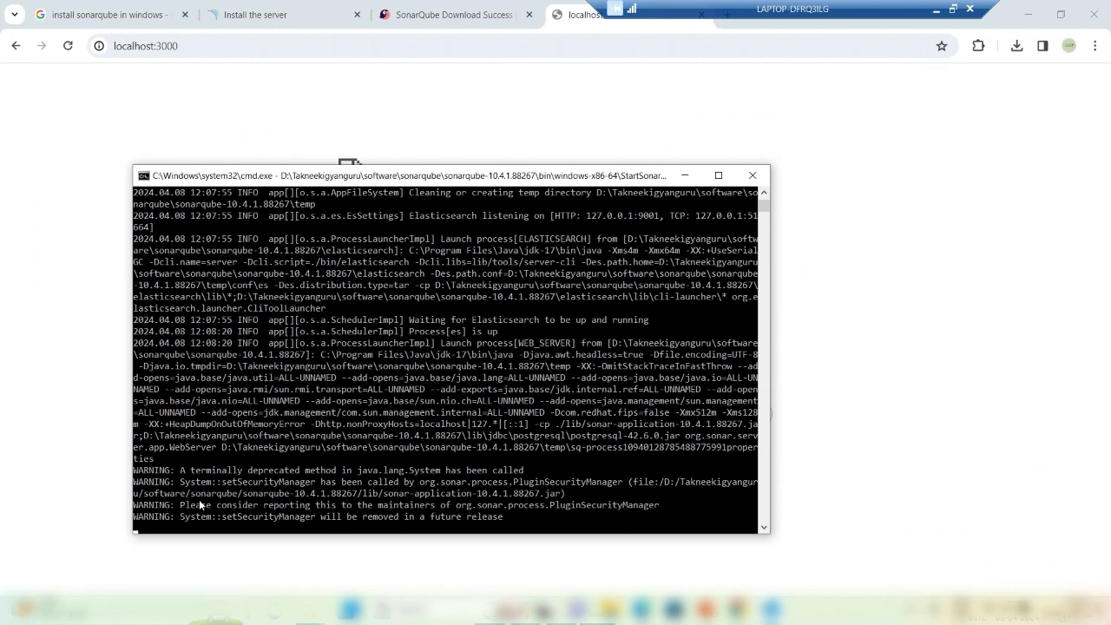
# Step: Retry the localhost:3000 page once more, then close the unreachable tab
pyautogui.click(69, 47)
pyautogui.click(68, 47)
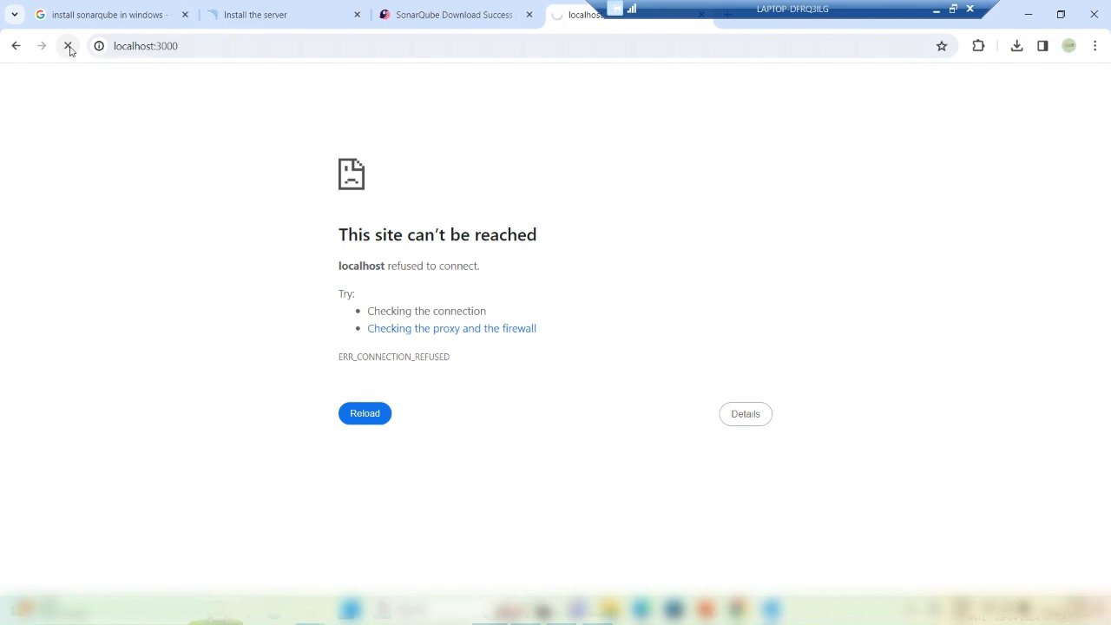
pyautogui.hotkey('alt', 'Tab')
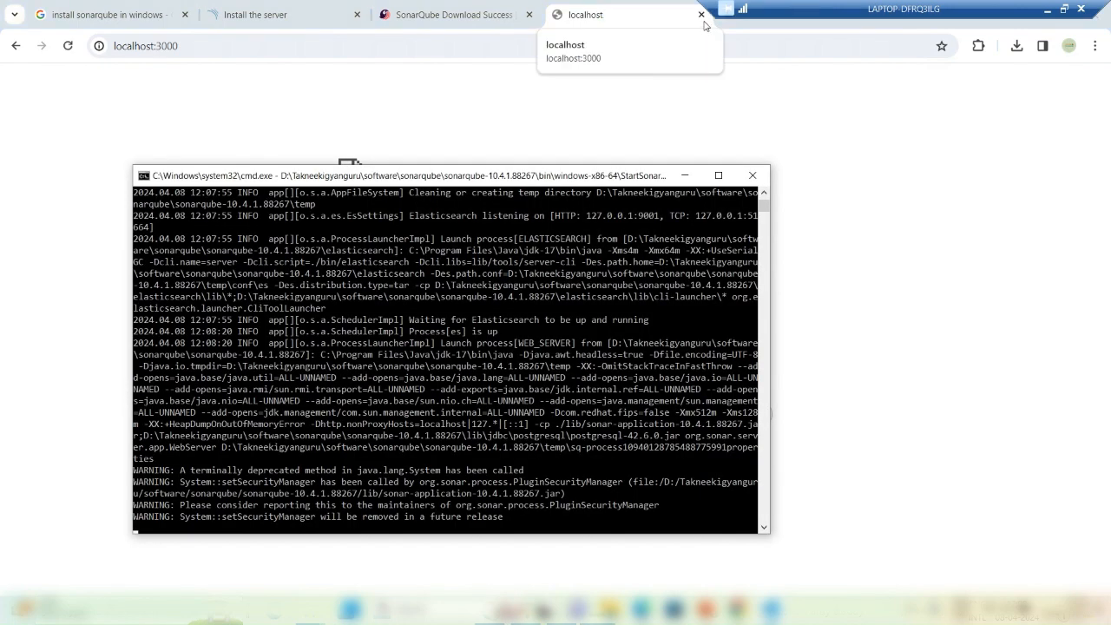
pyautogui.click(701, 17)
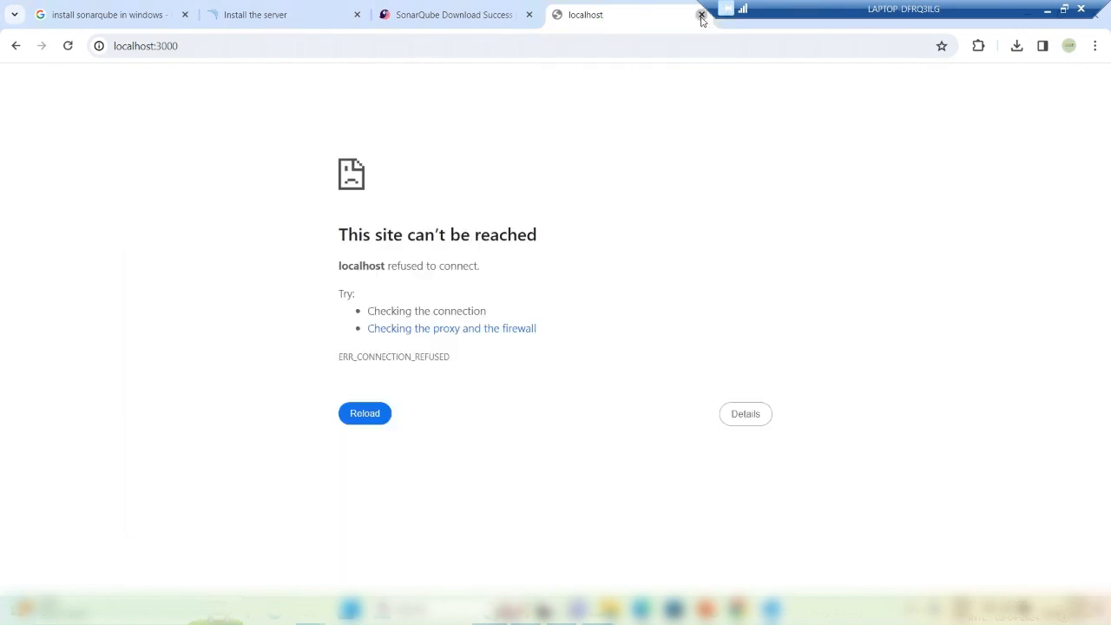
# Step: Load localhost:9000 in a new tab, dropping the autocompleted rules path
pyautogui.click(555, 15)
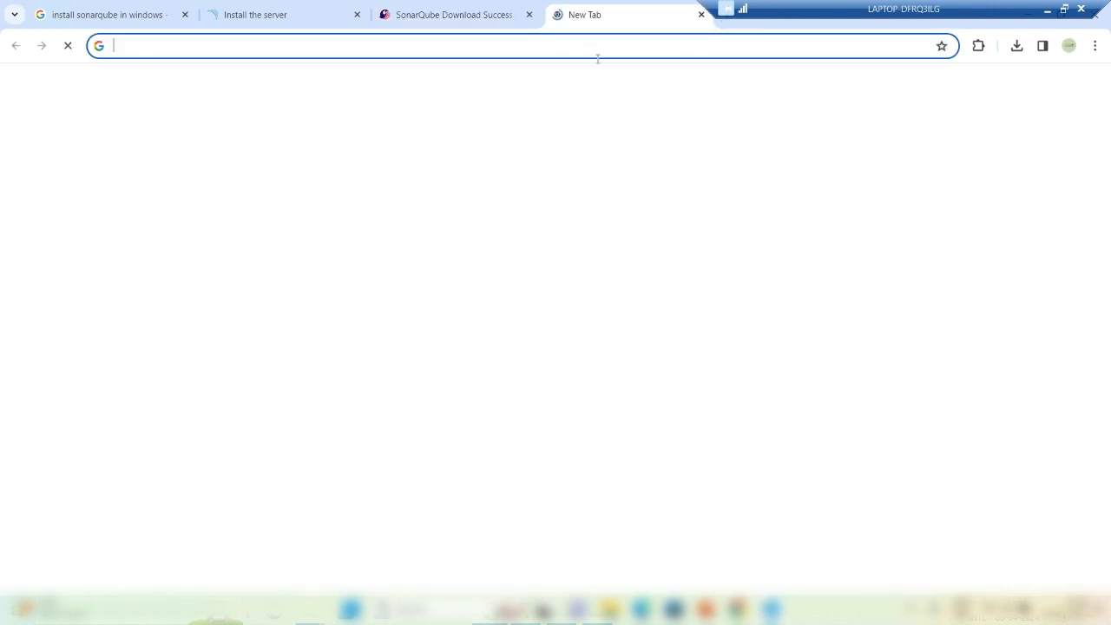
pyautogui.write('lo')
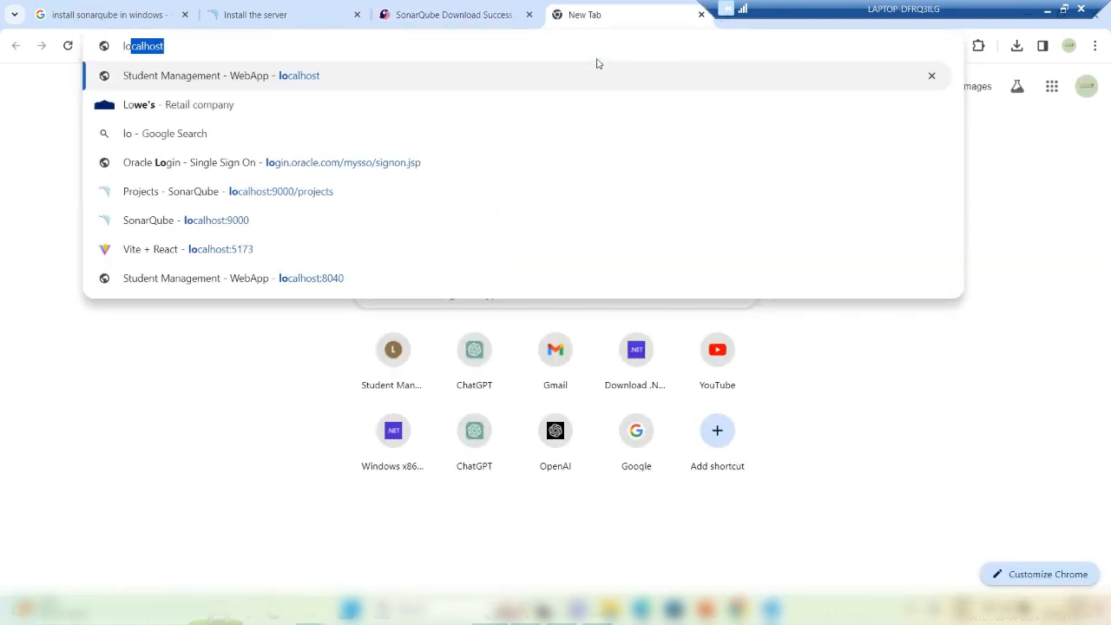
pyautogui.write('calhost:')
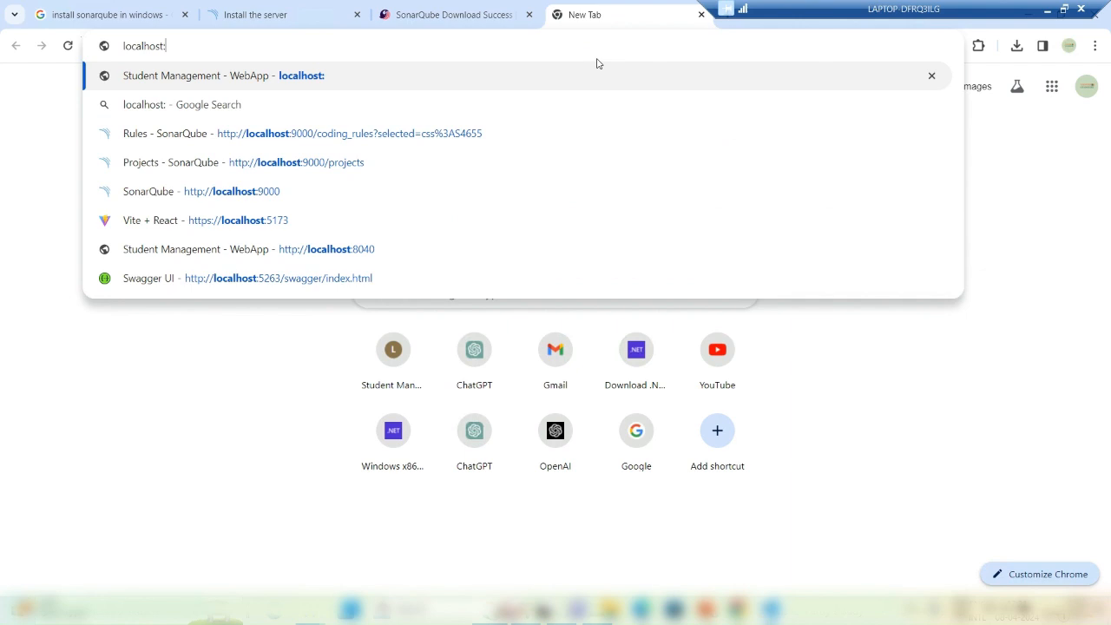
pyautogui.write('9000')
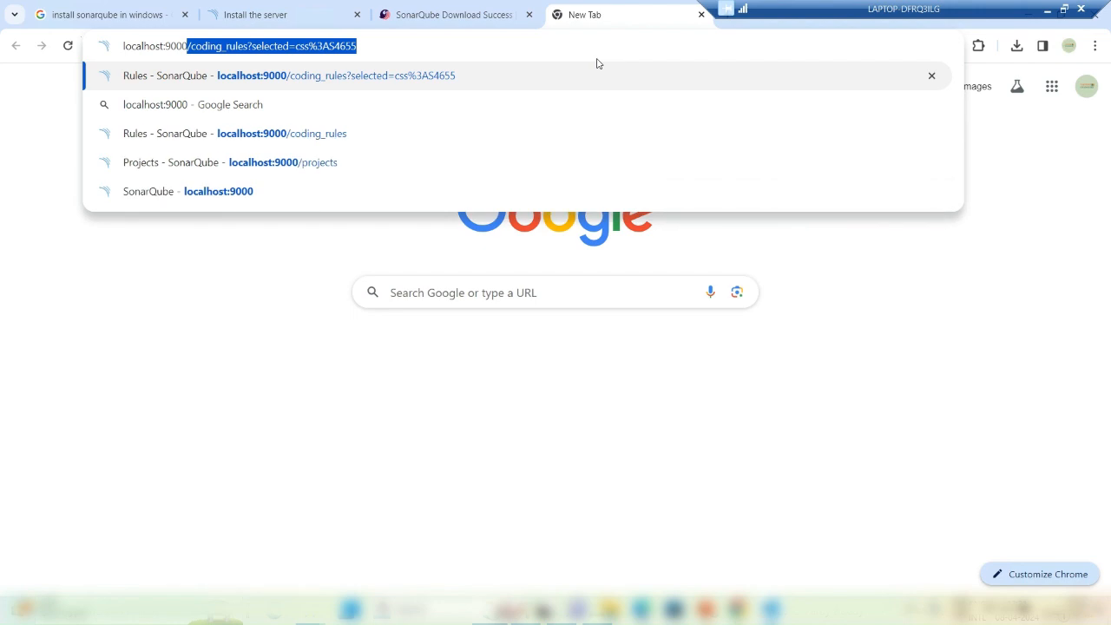
pyautogui.press('Delete')
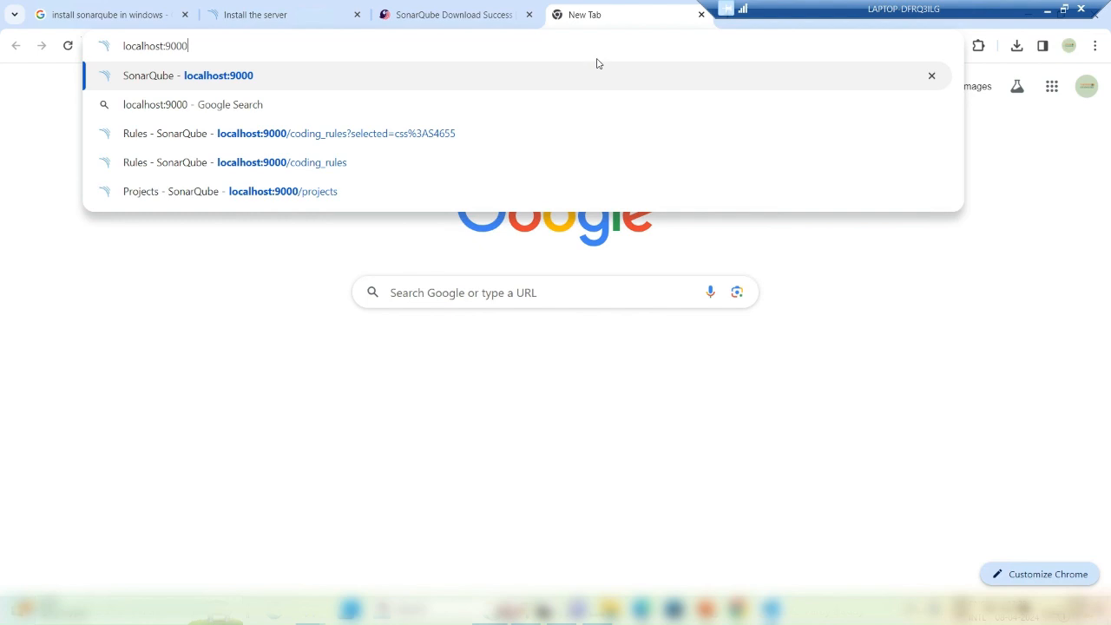
pyautogui.press('Return')
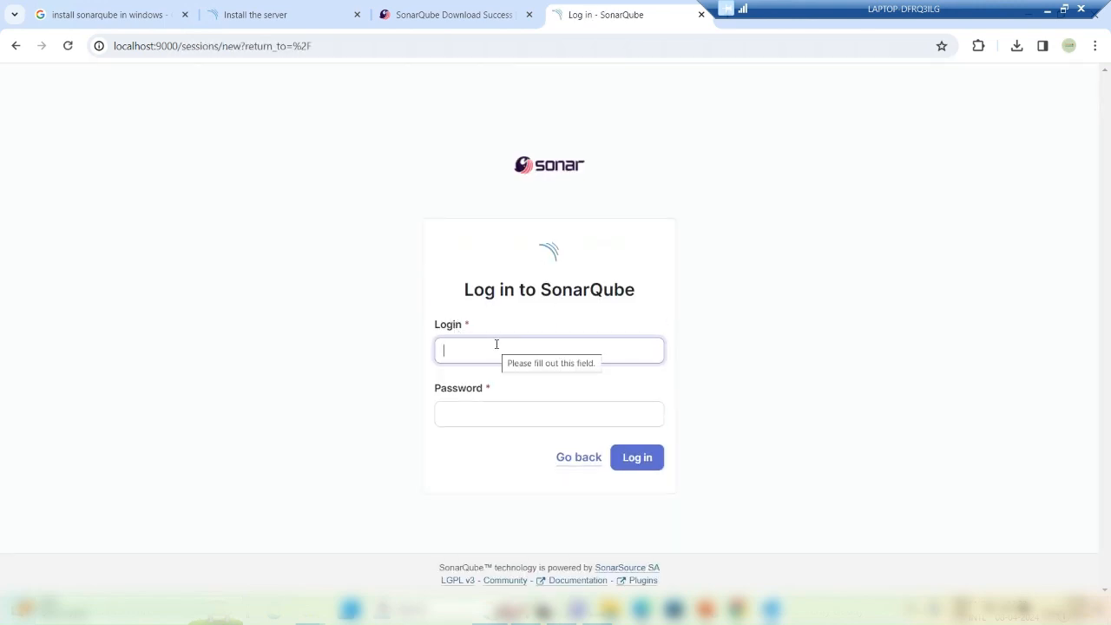
# Step: Log in with username admin and the default password, retrying after the first failure
pyautogui.write('admin')
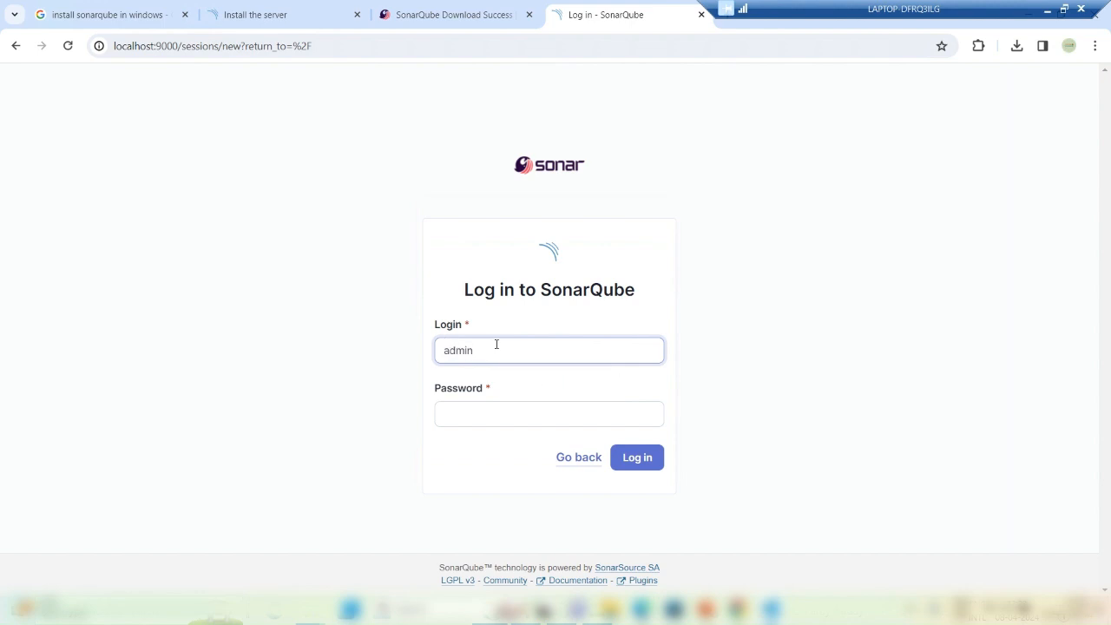
pyautogui.press('Tab')
pyautogui.write('admin')
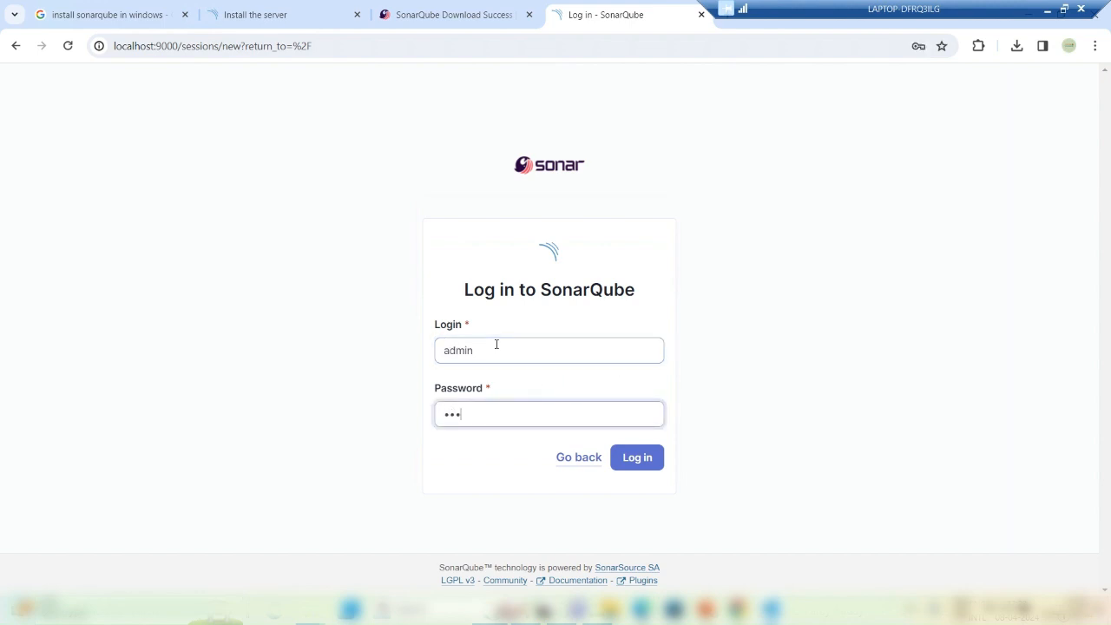
pyautogui.click(634, 460)
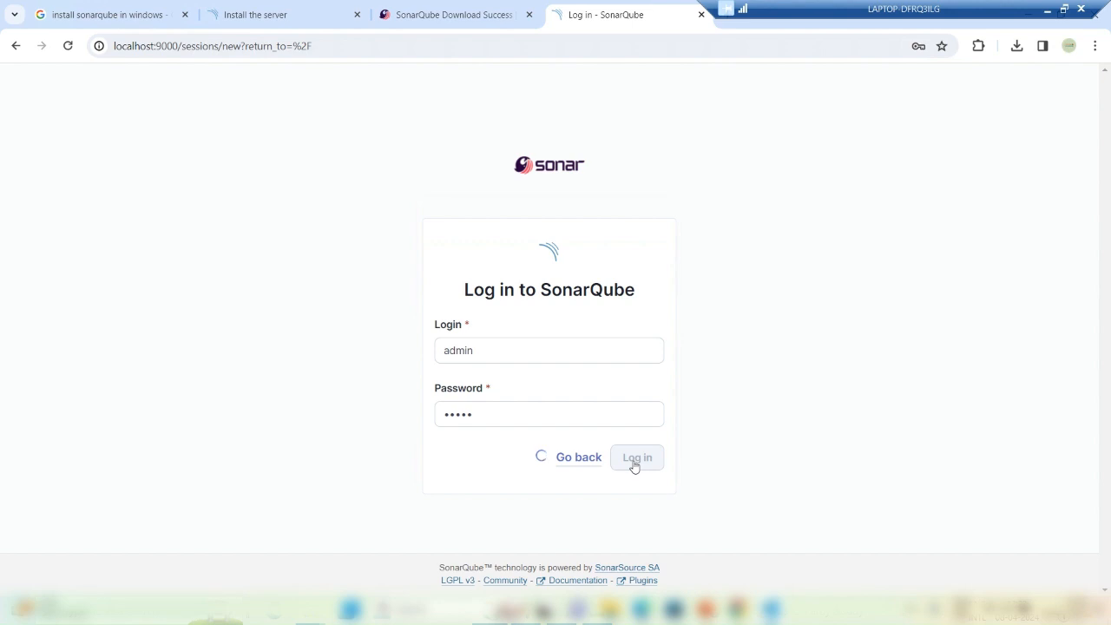
pyautogui.click(634, 459)
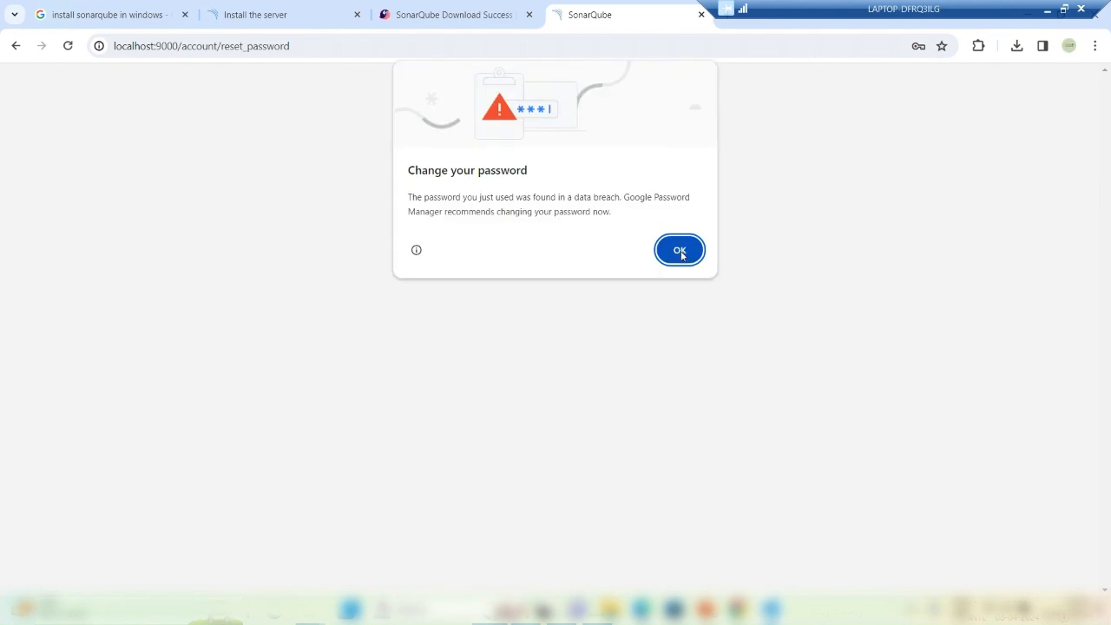
# Step: Acknowledge the breach warning and change the admin password from the default to a longer one
pyautogui.click(680, 252)
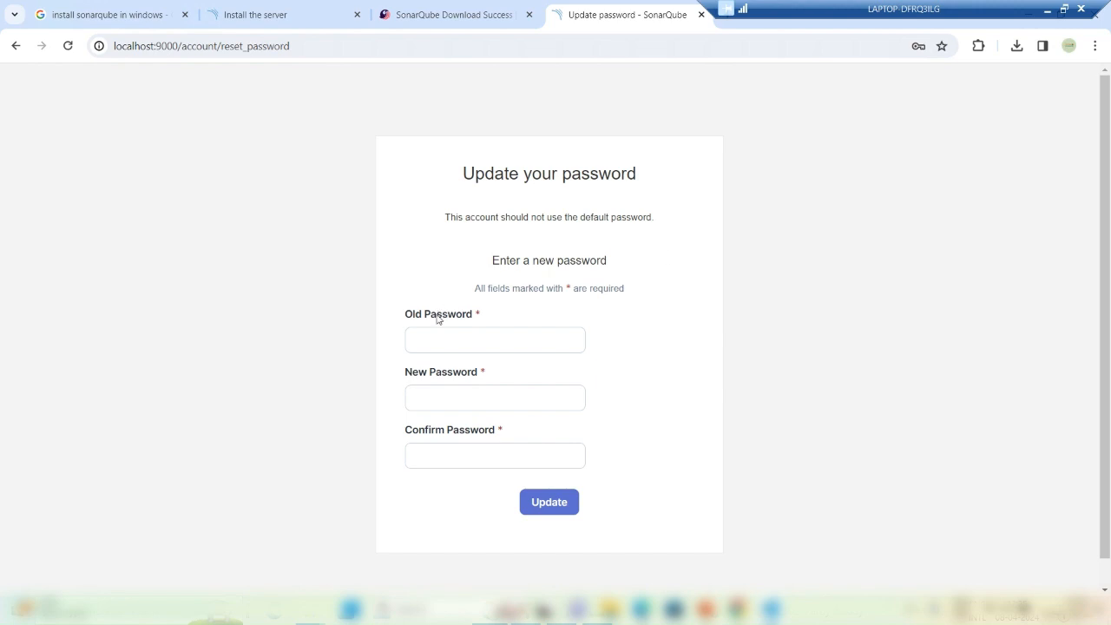
pyautogui.click(435, 342)
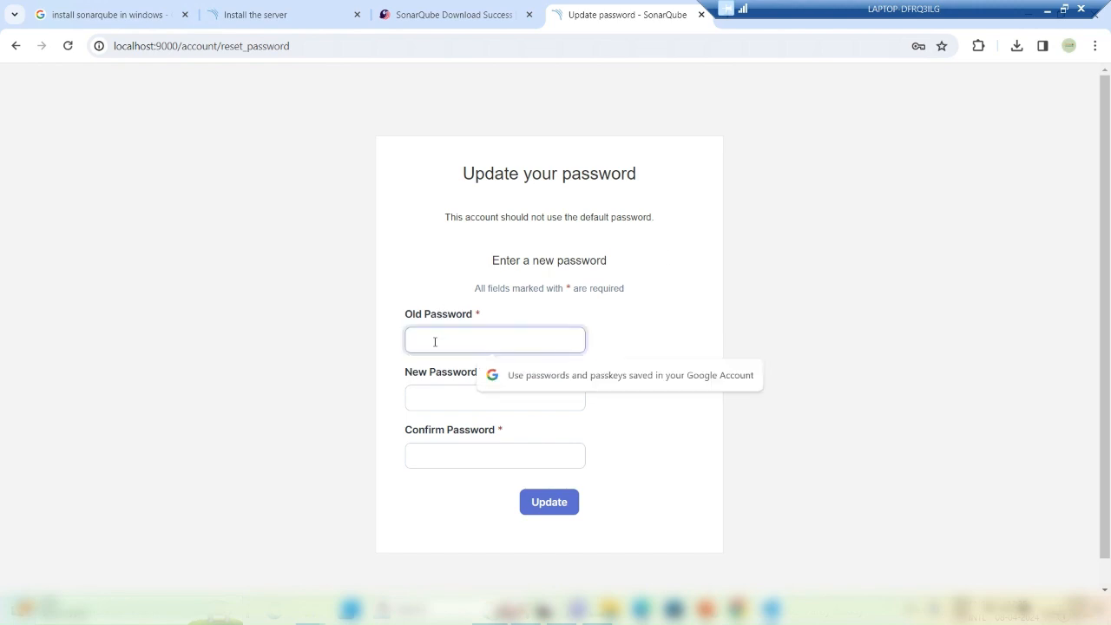
pyautogui.write('admin')
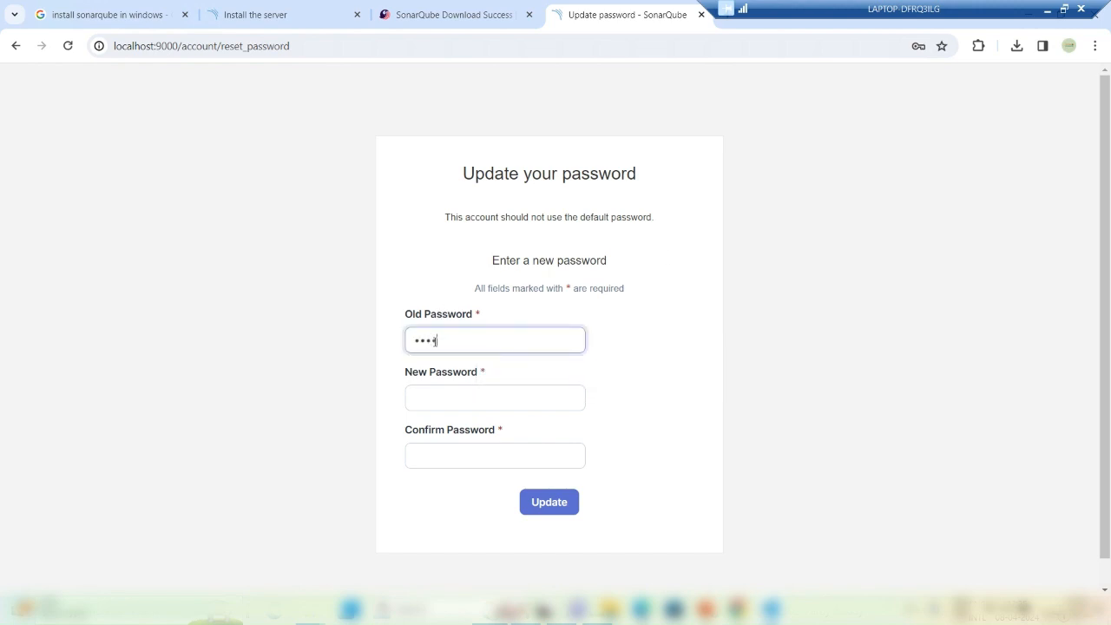
pyautogui.click(435, 397)
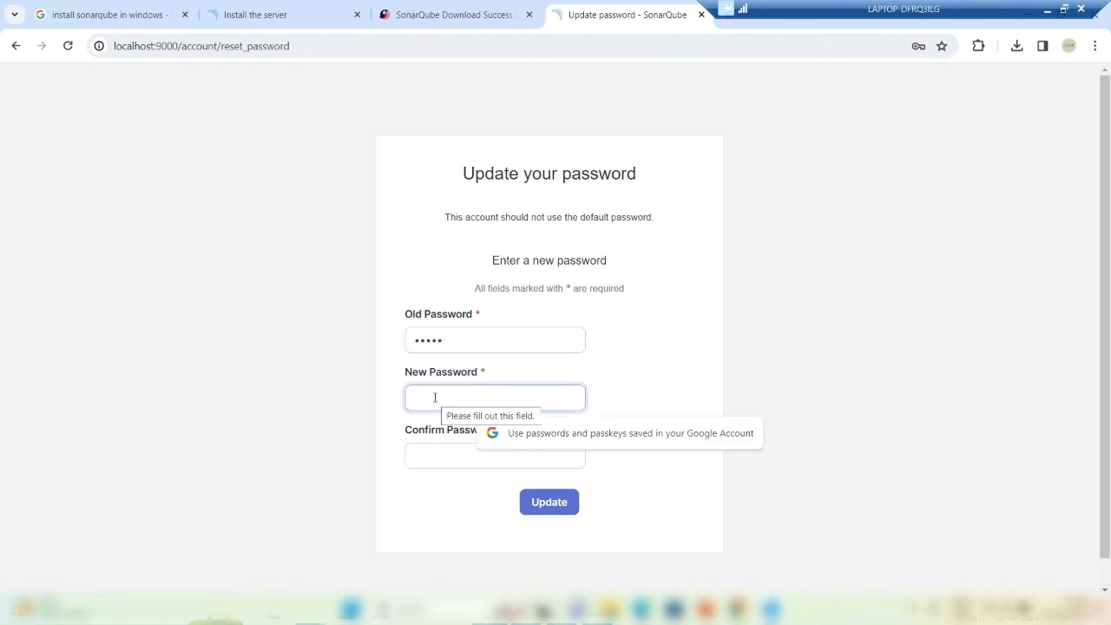
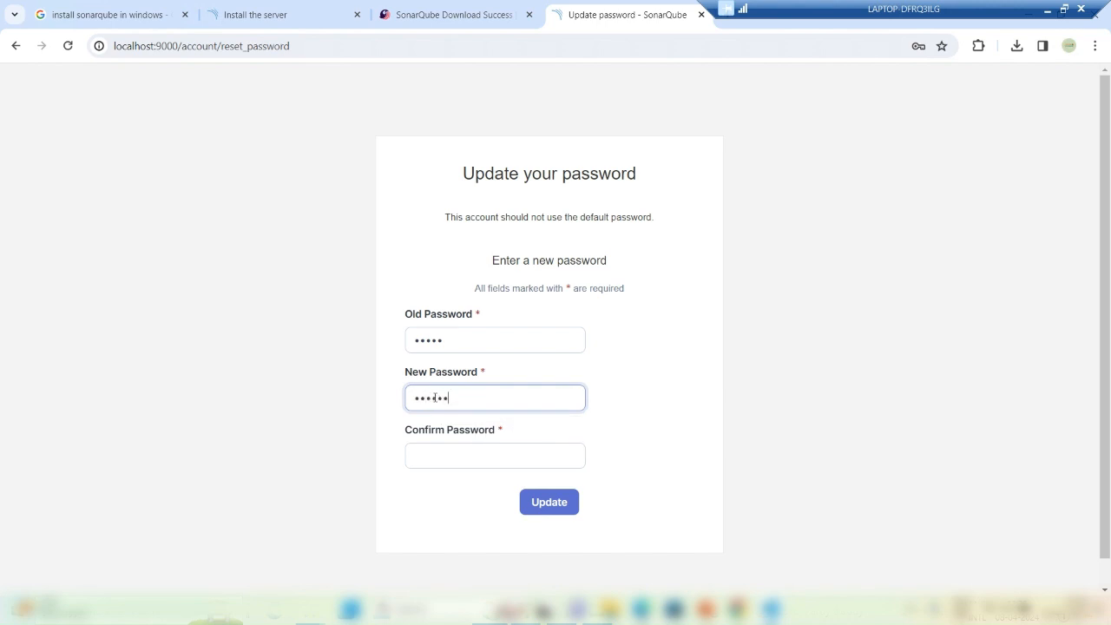
pyautogui.click(456, 459)
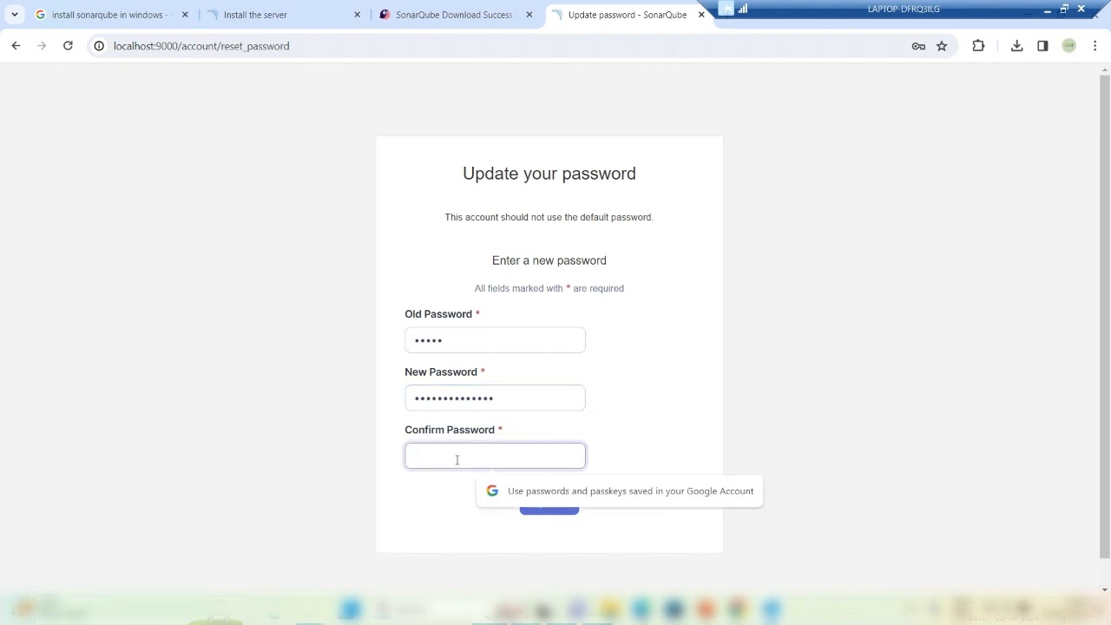
pyautogui.write('••••••••')
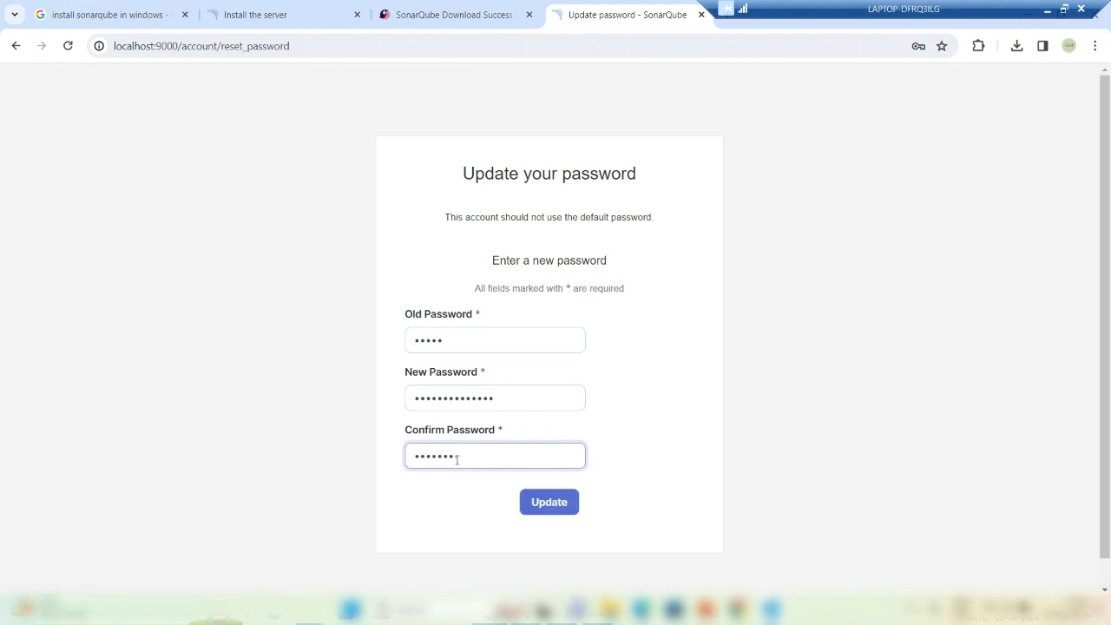
pyautogui.write('******')
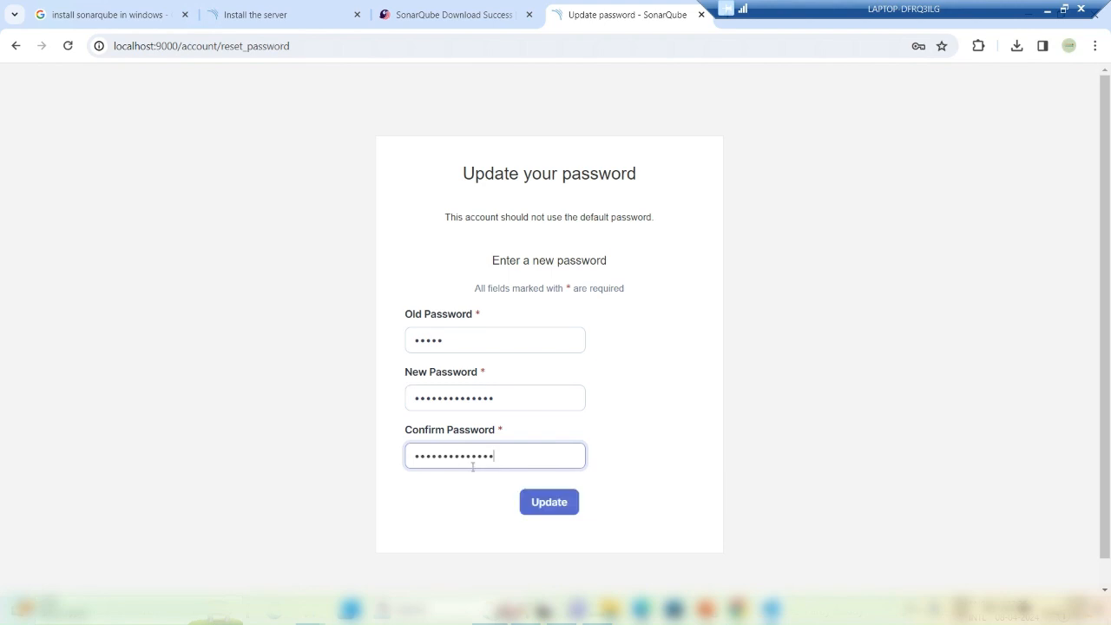
pyautogui.click(548, 504)
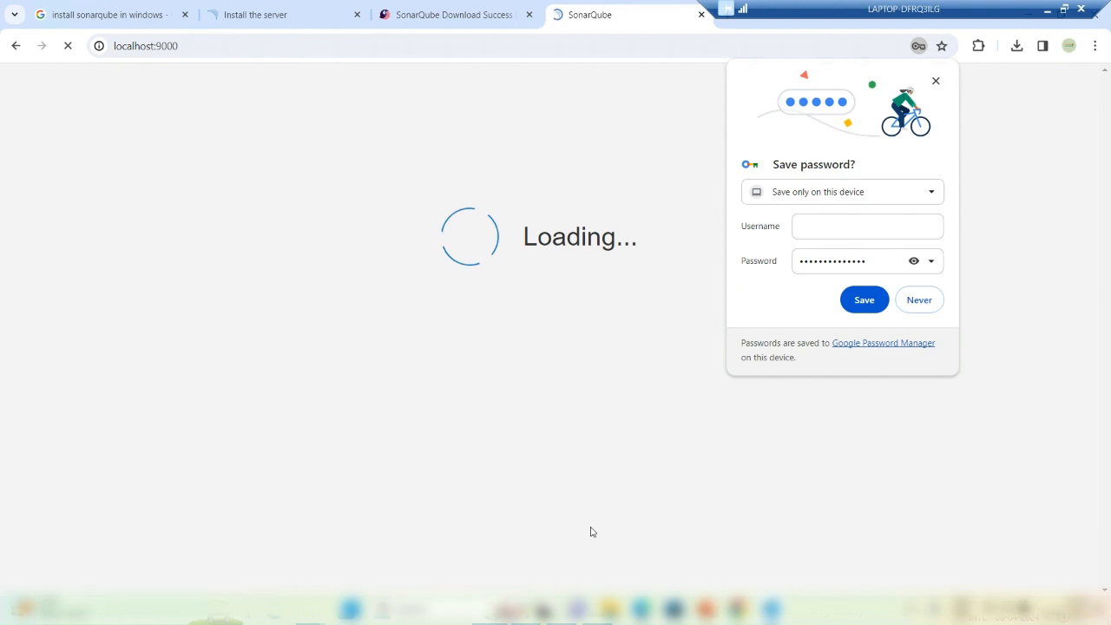
# Step: Decline saving the password, then create local project 'coreapp' on main with the global new-code baseline
pyautogui.click(936, 82)
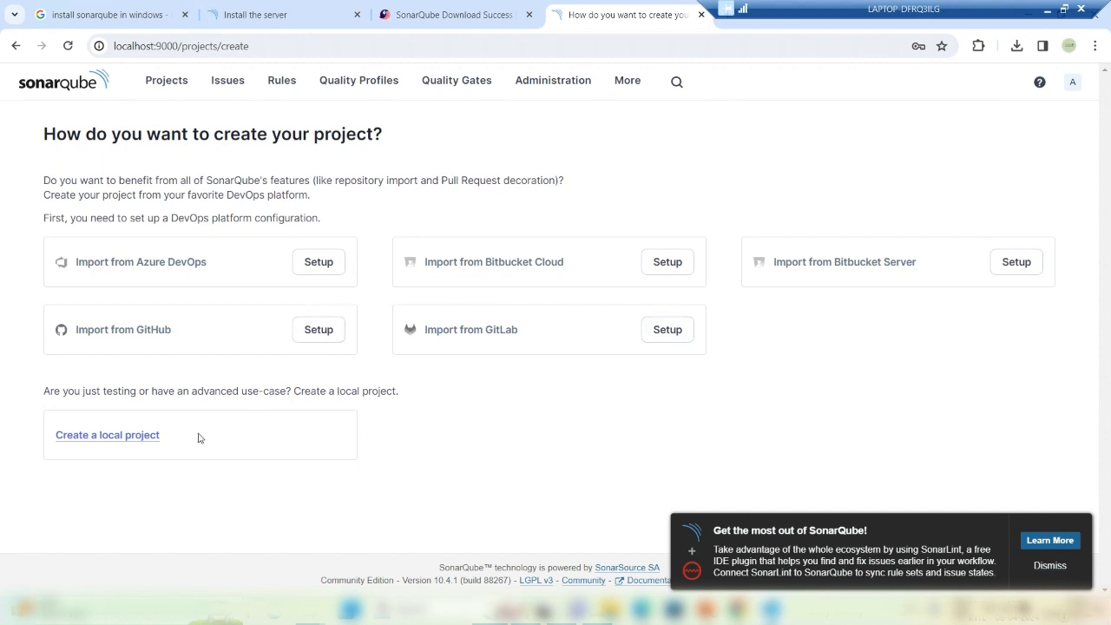
pyautogui.click(139, 442)
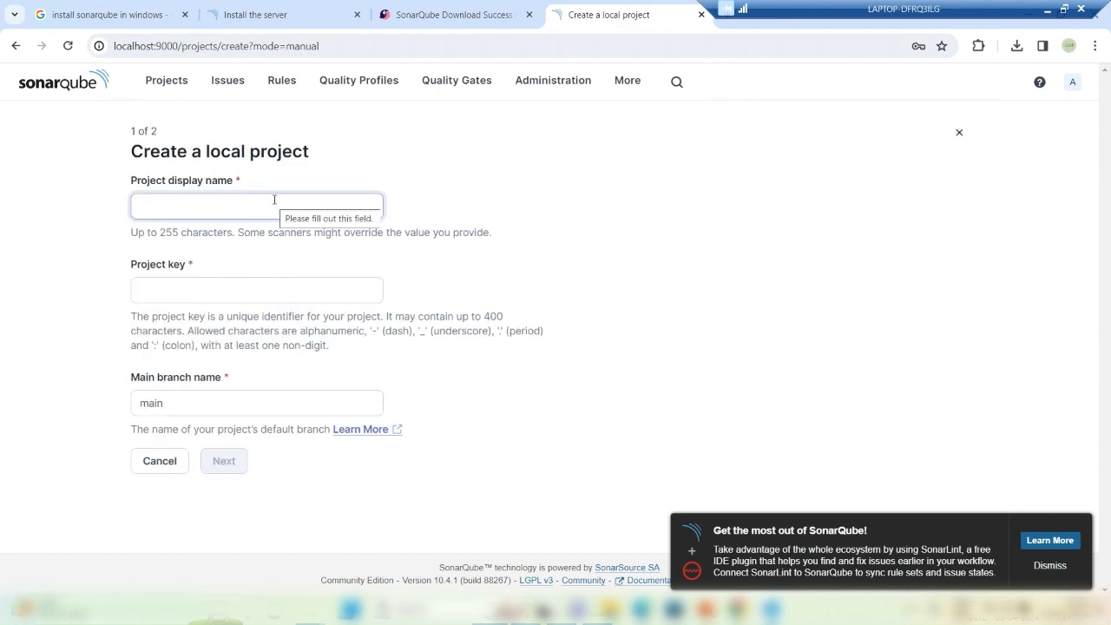
pyautogui.write('coreapp')
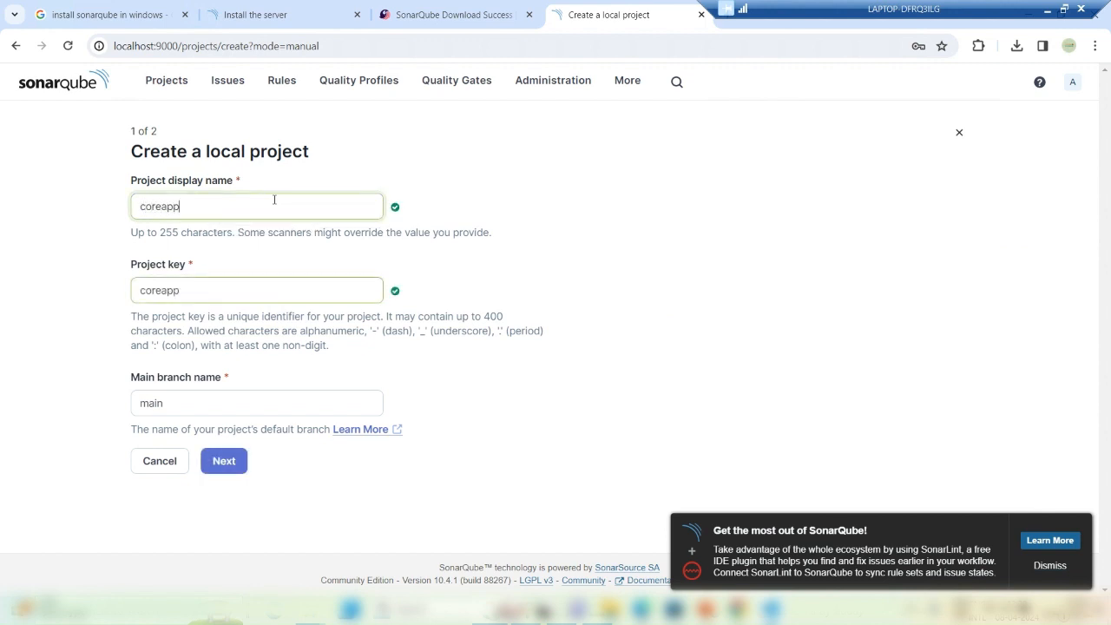
pyautogui.click(220, 465)
pyautogui.click(222, 462)
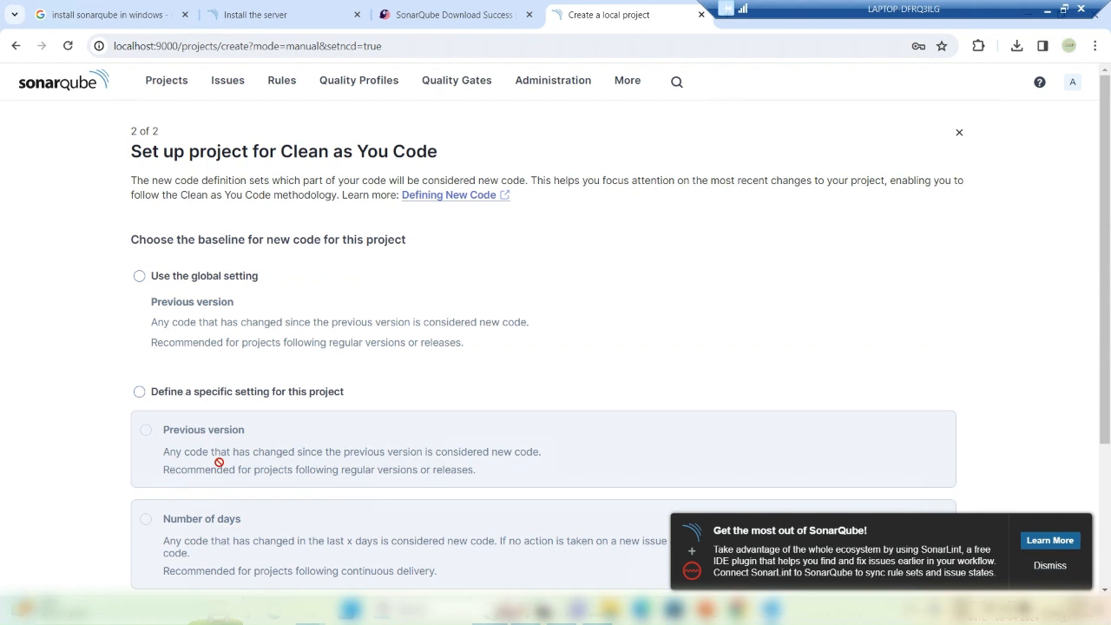
pyautogui.click(197, 279)
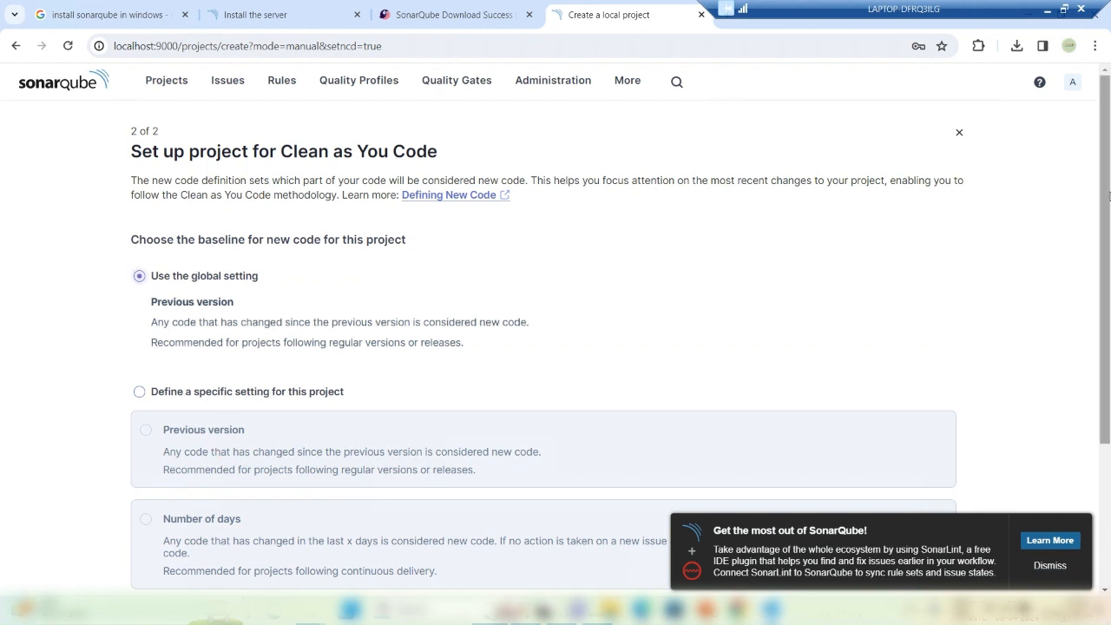
pyautogui.scroll(-3, 1109, 197)
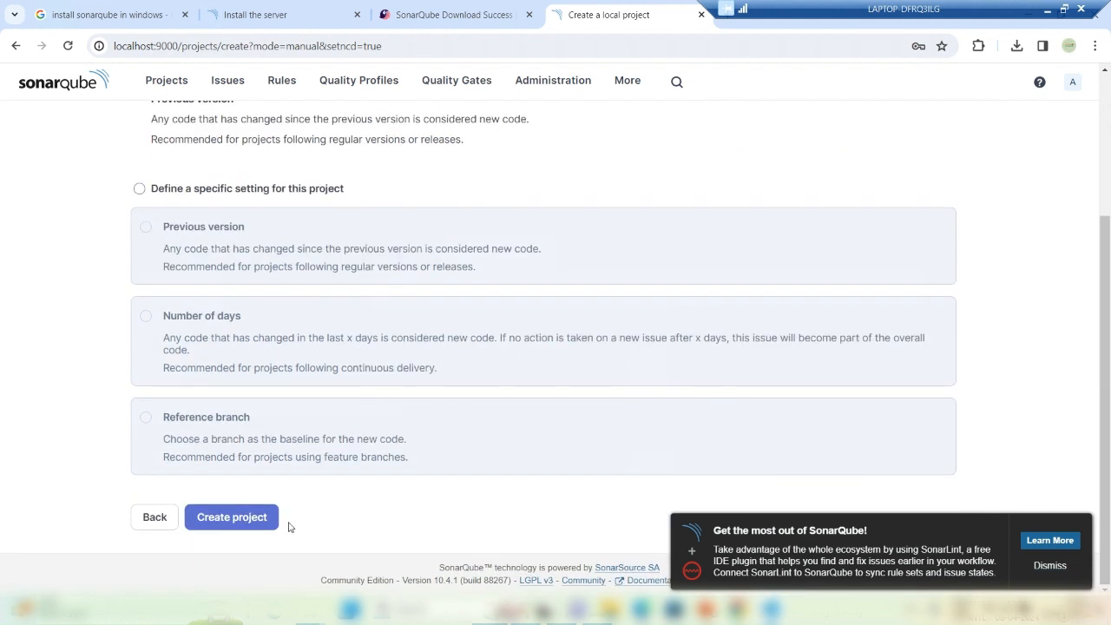
pyautogui.click(250, 518)
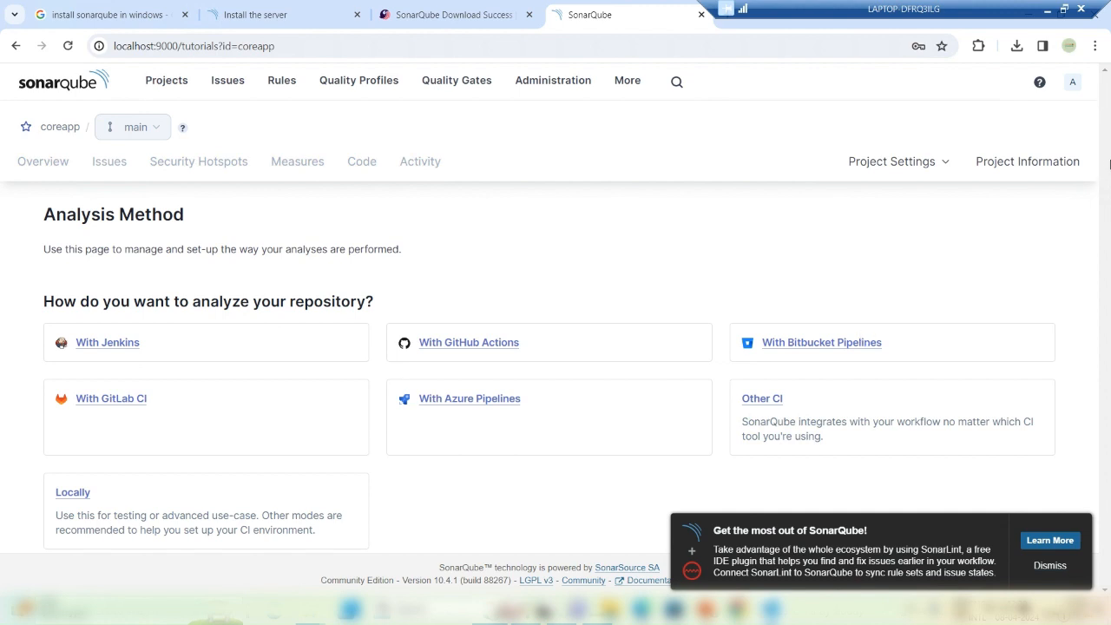
# Step: Dismiss the SonarLint notification in the bottom-right corner
pyautogui.click(1047, 569)
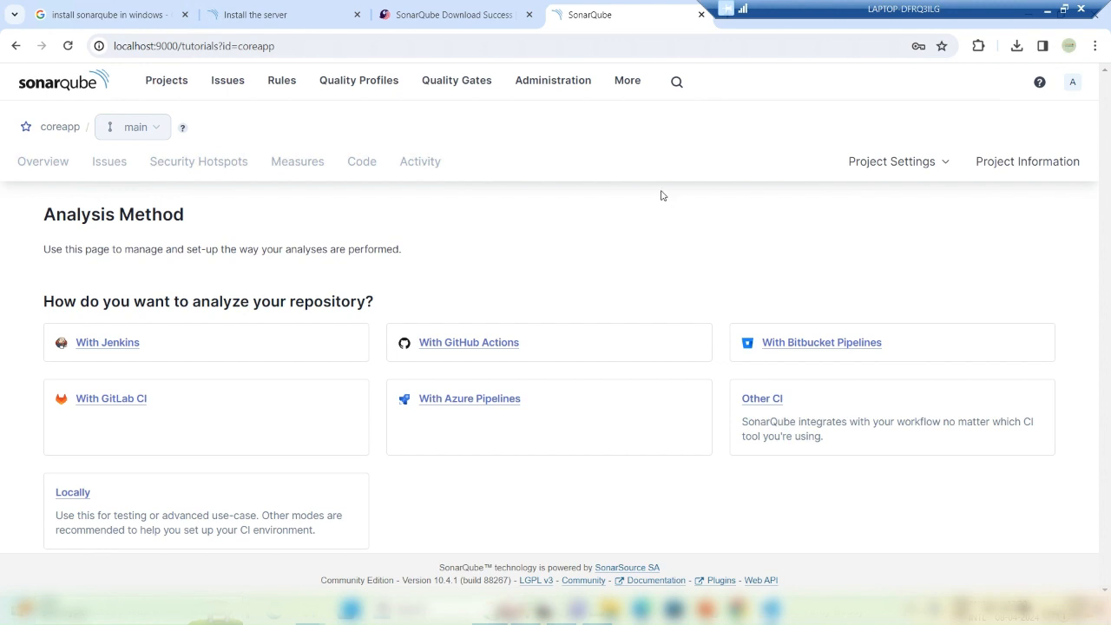
# Step: Browse the Projects and Issues pages, scrolling through the issues list
pyautogui.click(171, 84)
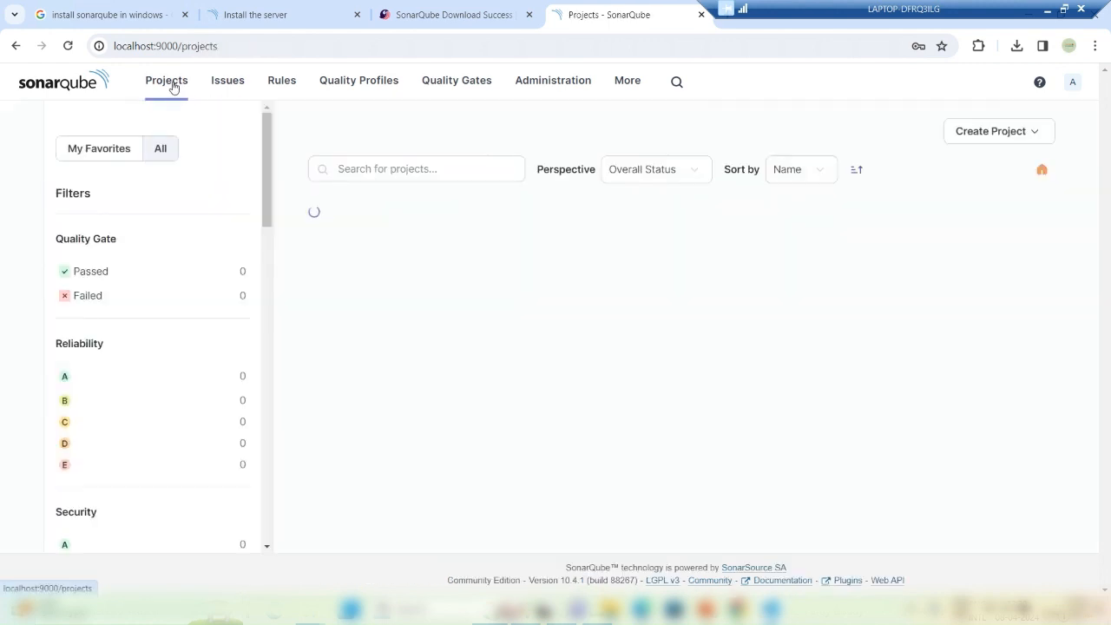
pyautogui.click(228, 81)
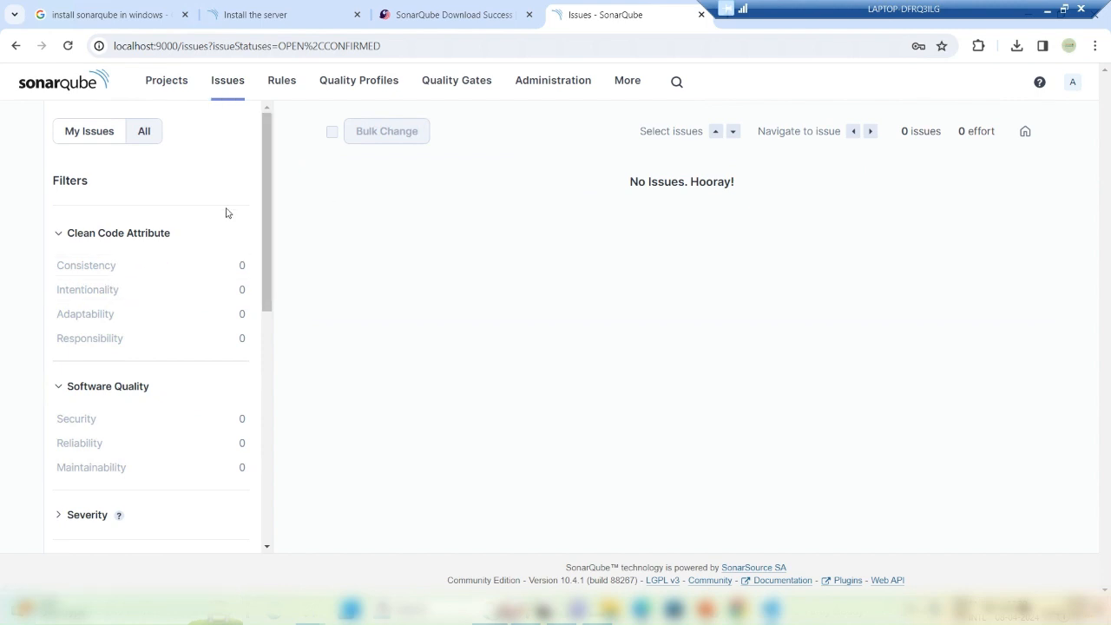
pyautogui.scroll(-2, 261, 308)
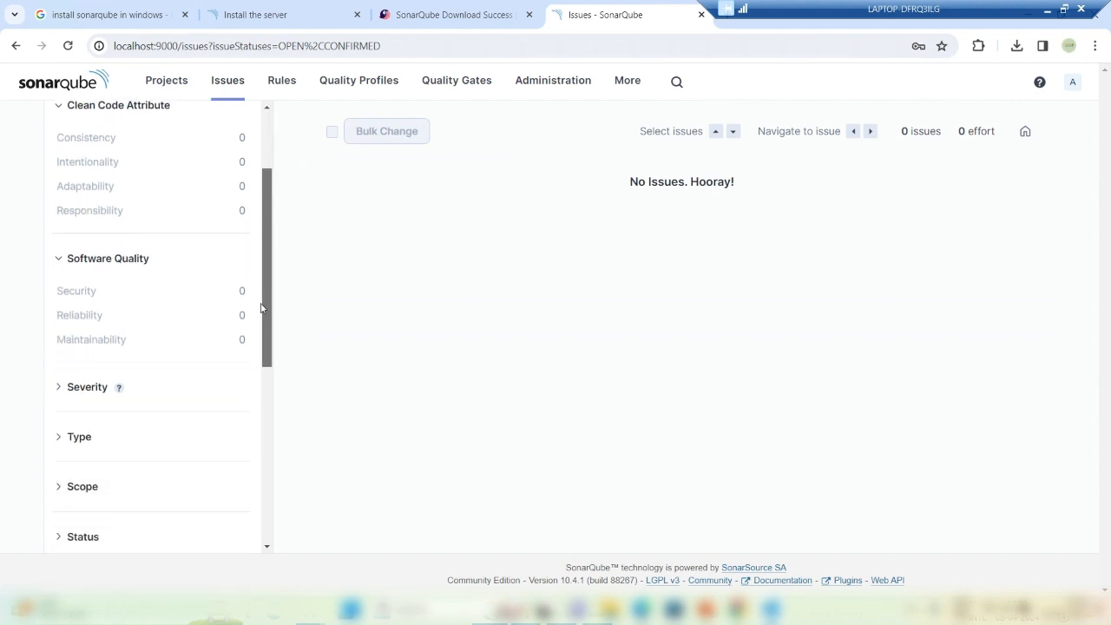
pyautogui.moveTo(261, 304); pyautogui.dragTo(268, 127)
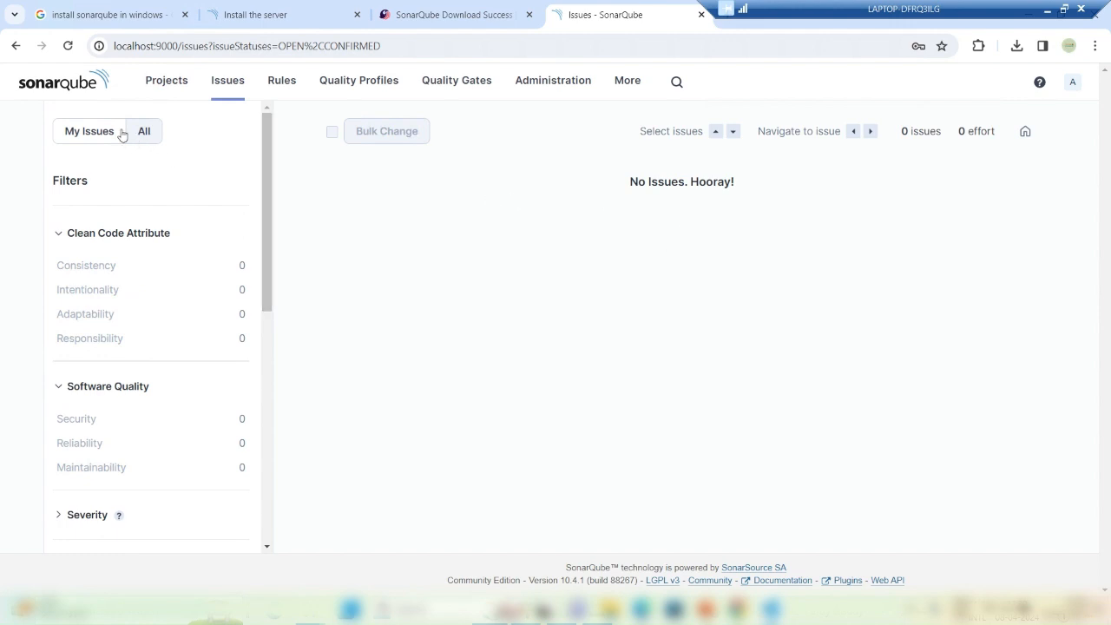
pyautogui.click(156, 83)
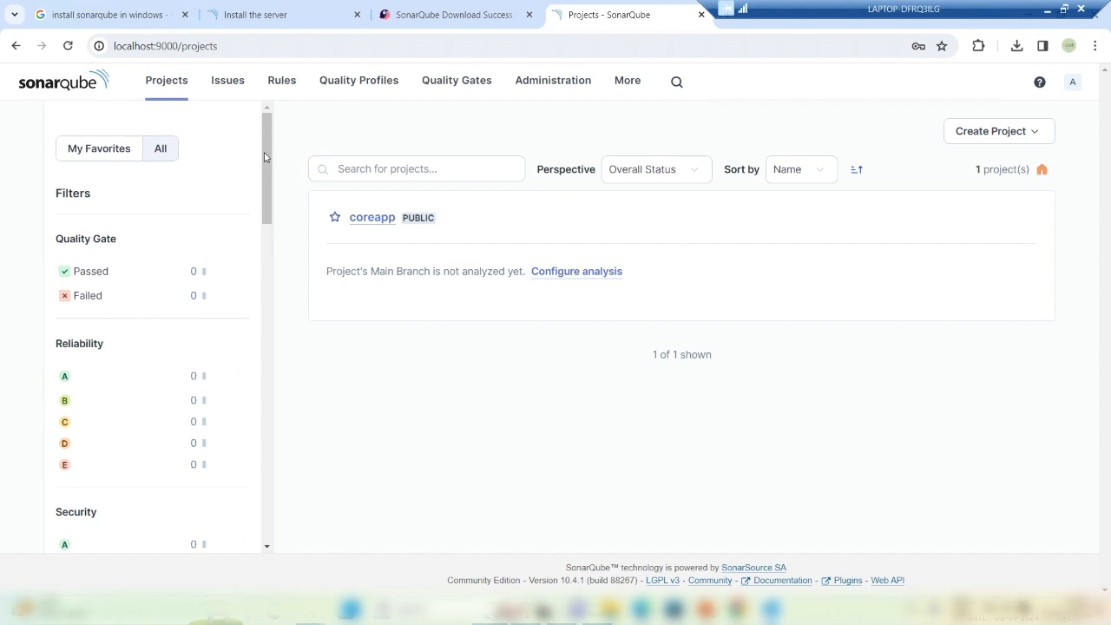
pyautogui.moveTo(264, 156); pyautogui.dragTo(288, 112)
# Step: Open the Rules page and filter the language to Java, showing 646 rules
pyautogui.click(284, 88)
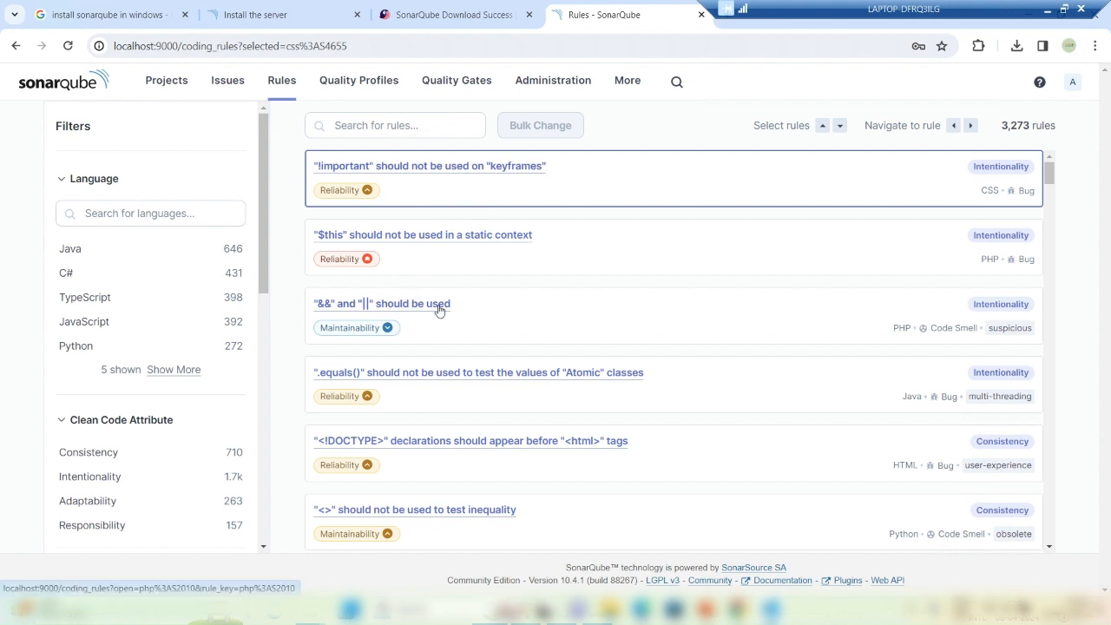
pyautogui.click(84, 277)
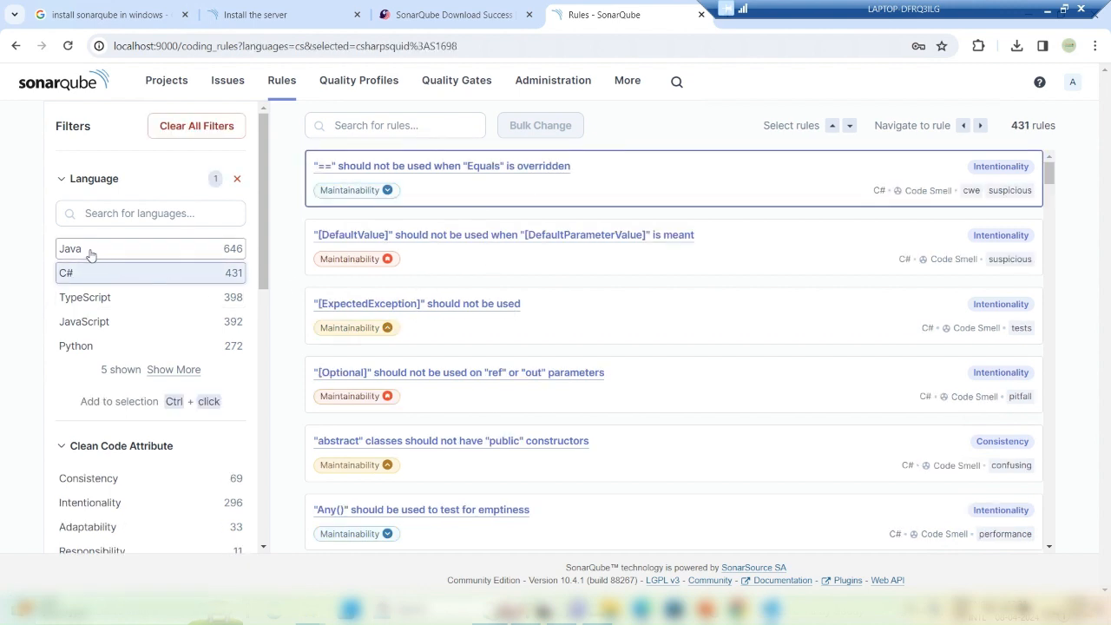
pyautogui.click(91, 250)
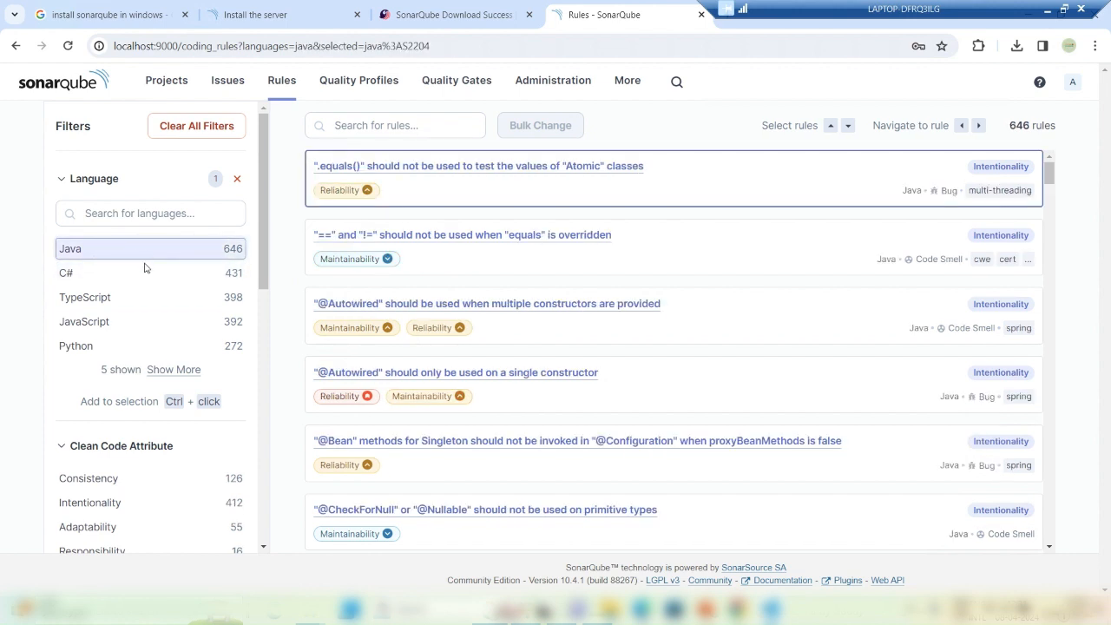